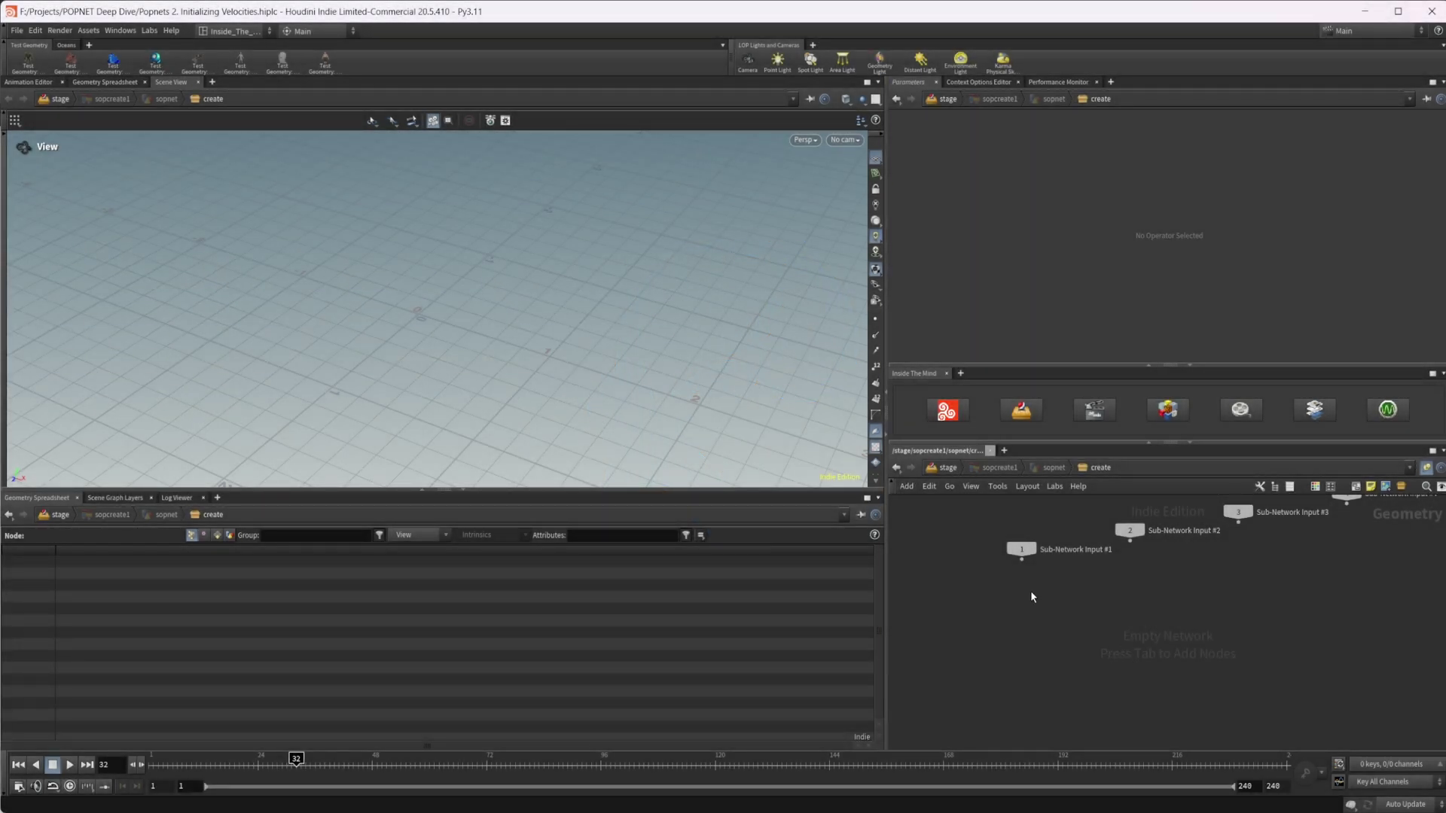
Step: Add a Sphere node inside the sopcreate1 geometry network
{"action": "left_click", "coordinate": [954, 469]}
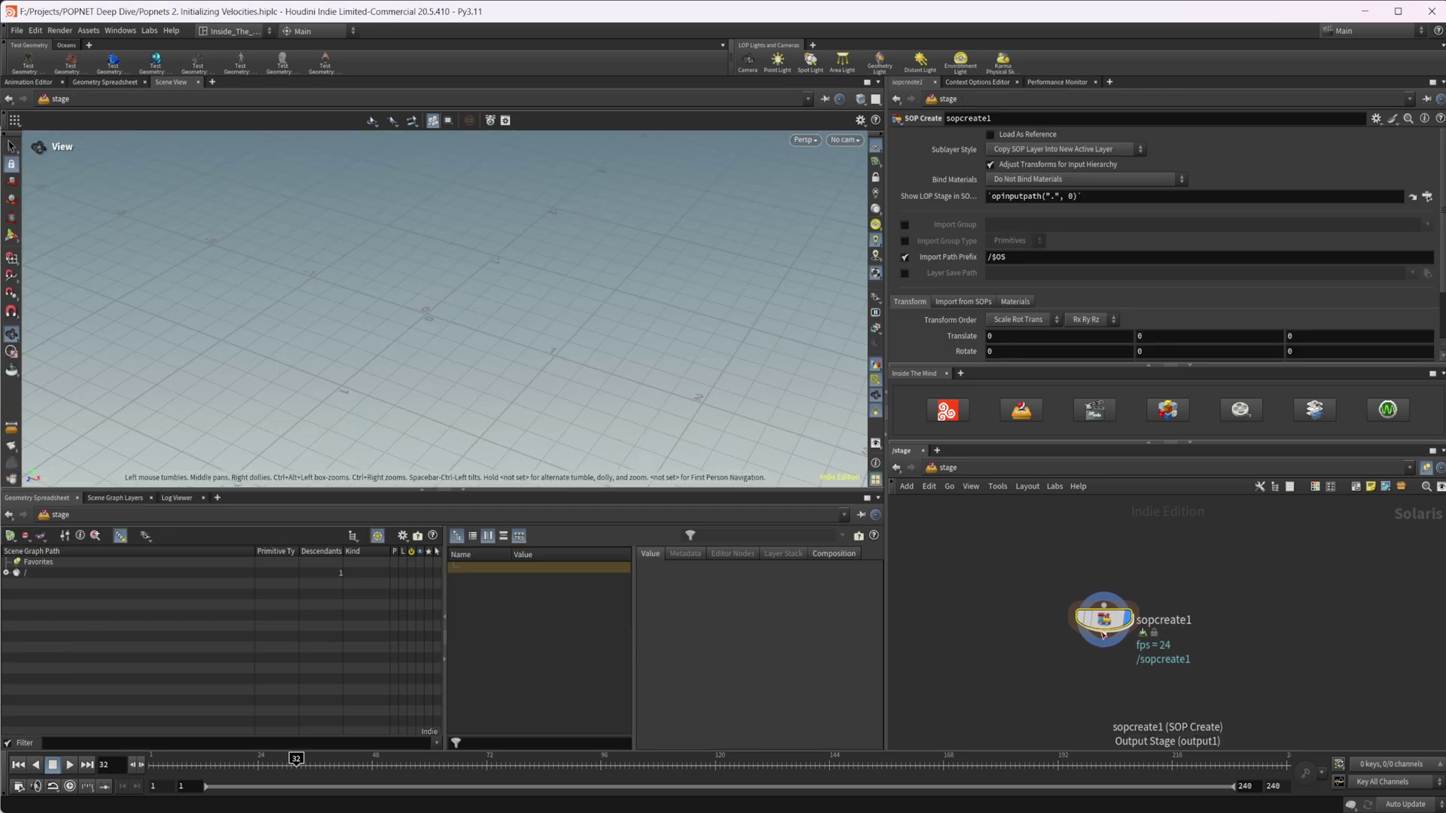
{"action": "double_click", "coordinate": [1100, 618]}
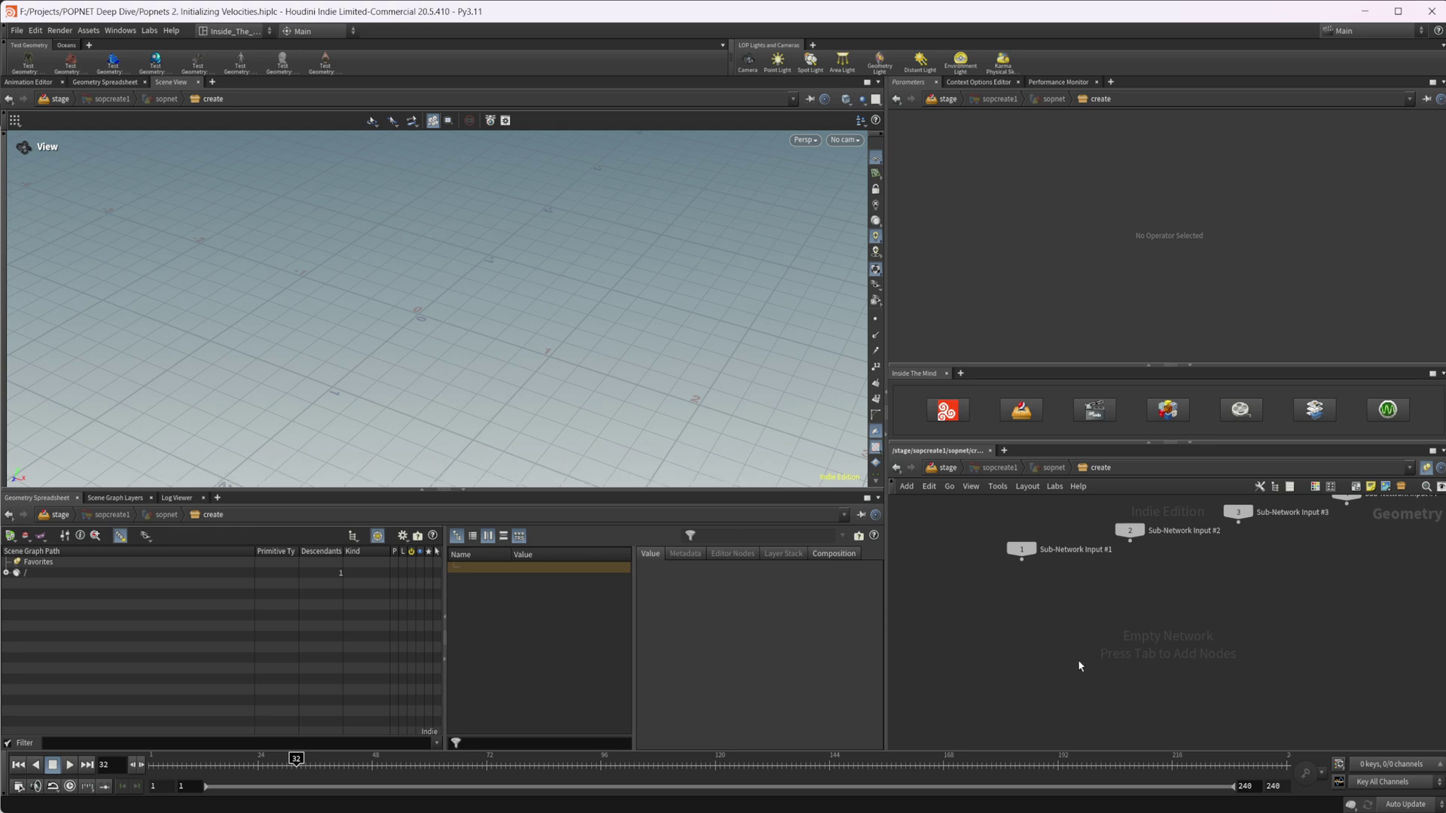
{"action": "key", "text": "Tab"}
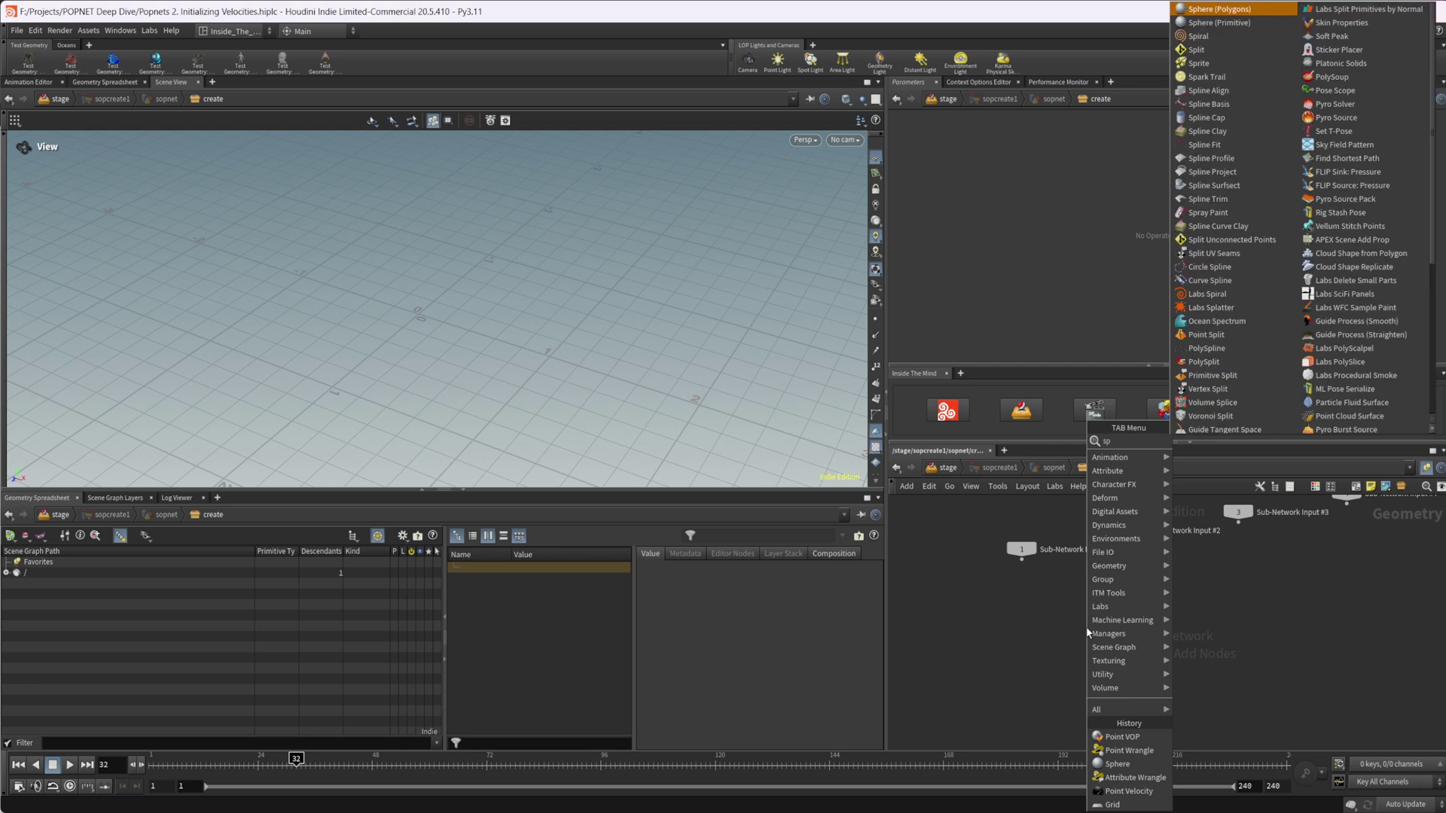
{"action": "left_click", "coordinate": [1117, 764]}
{"action": "left_click", "coordinate": [1086, 626]}
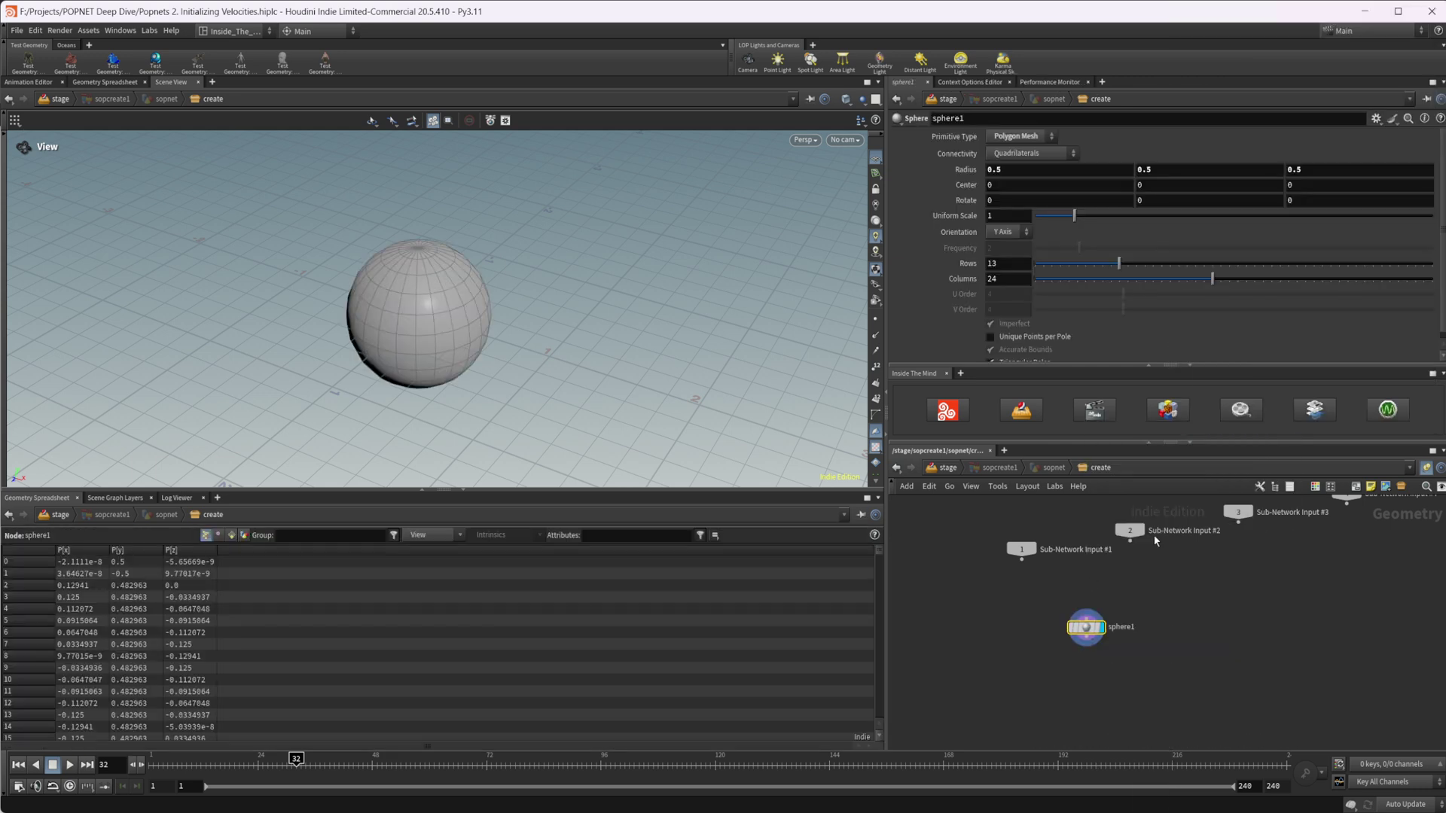
Step: Add a POP Network fed by the sphere and display it
{"action": "key", "text": "Tab"}
{"action": "type", "text": "pop"}
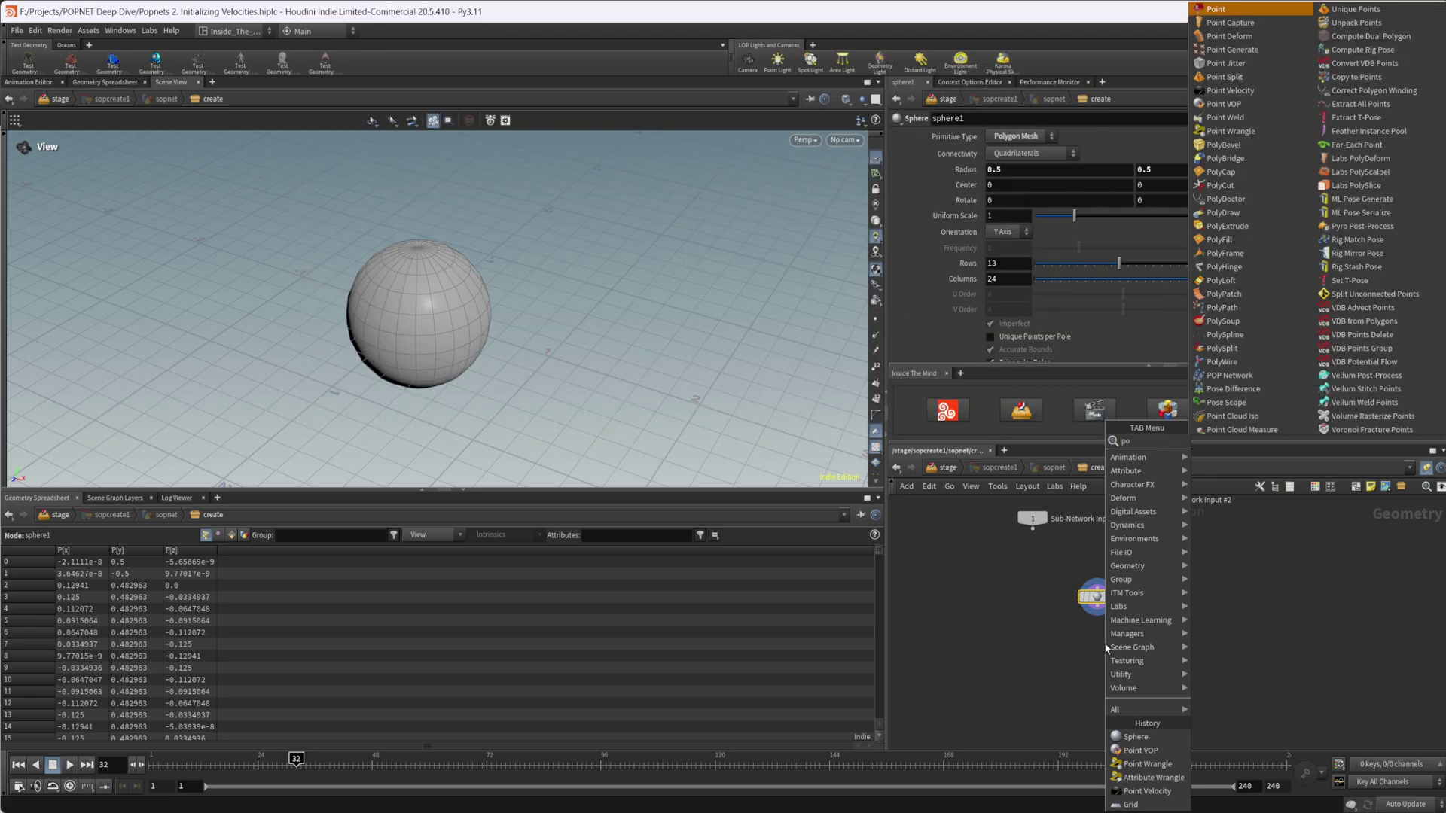
{"action": "key", "text": "Return"}
{"action": "left_click", "coordinate": [1103, 645]}
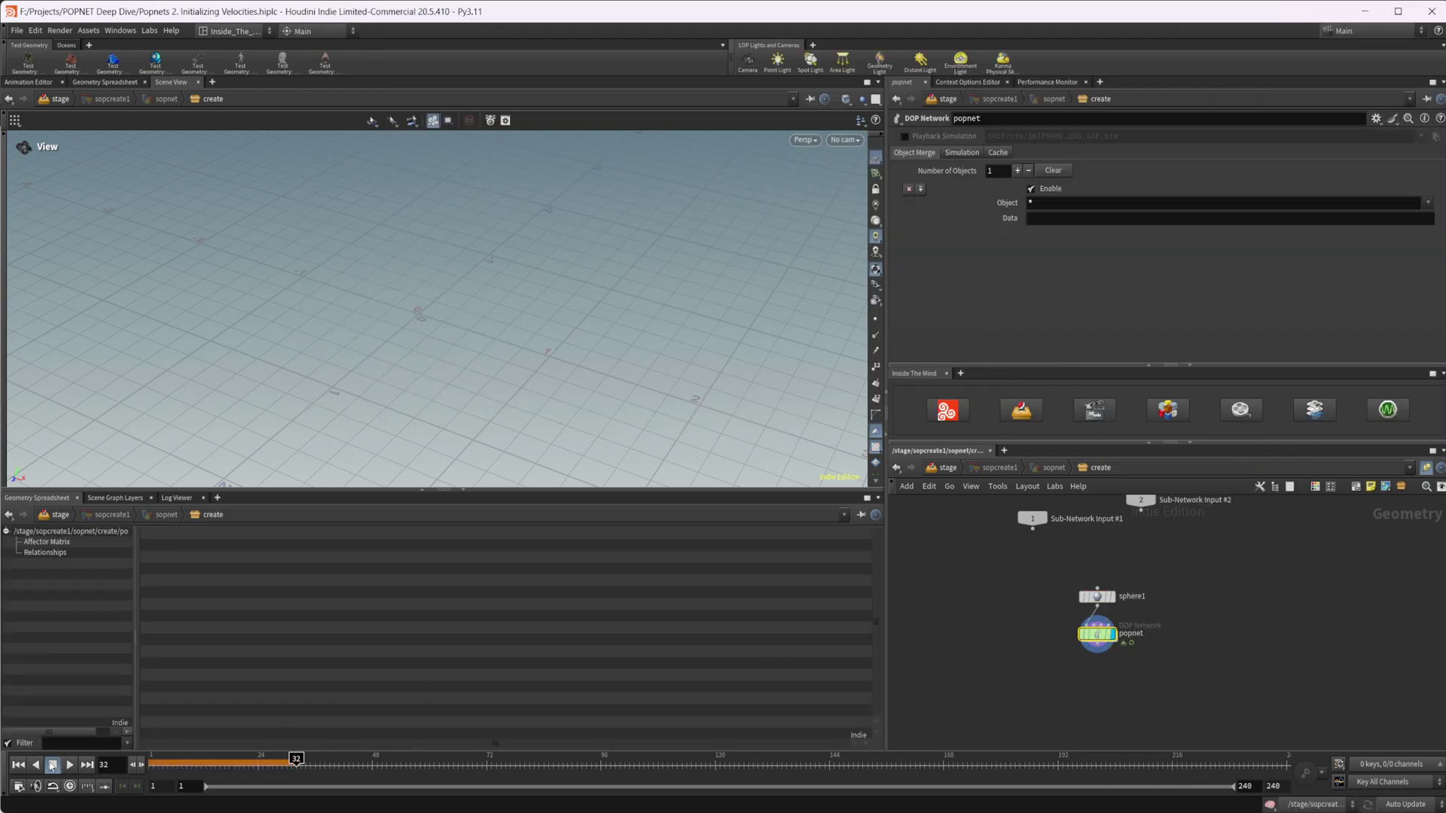
Step: Play and scrub the default particle simulation from frame 1, and return to the first frame
{"action": "left_click", "coordinate": [19, 766]}
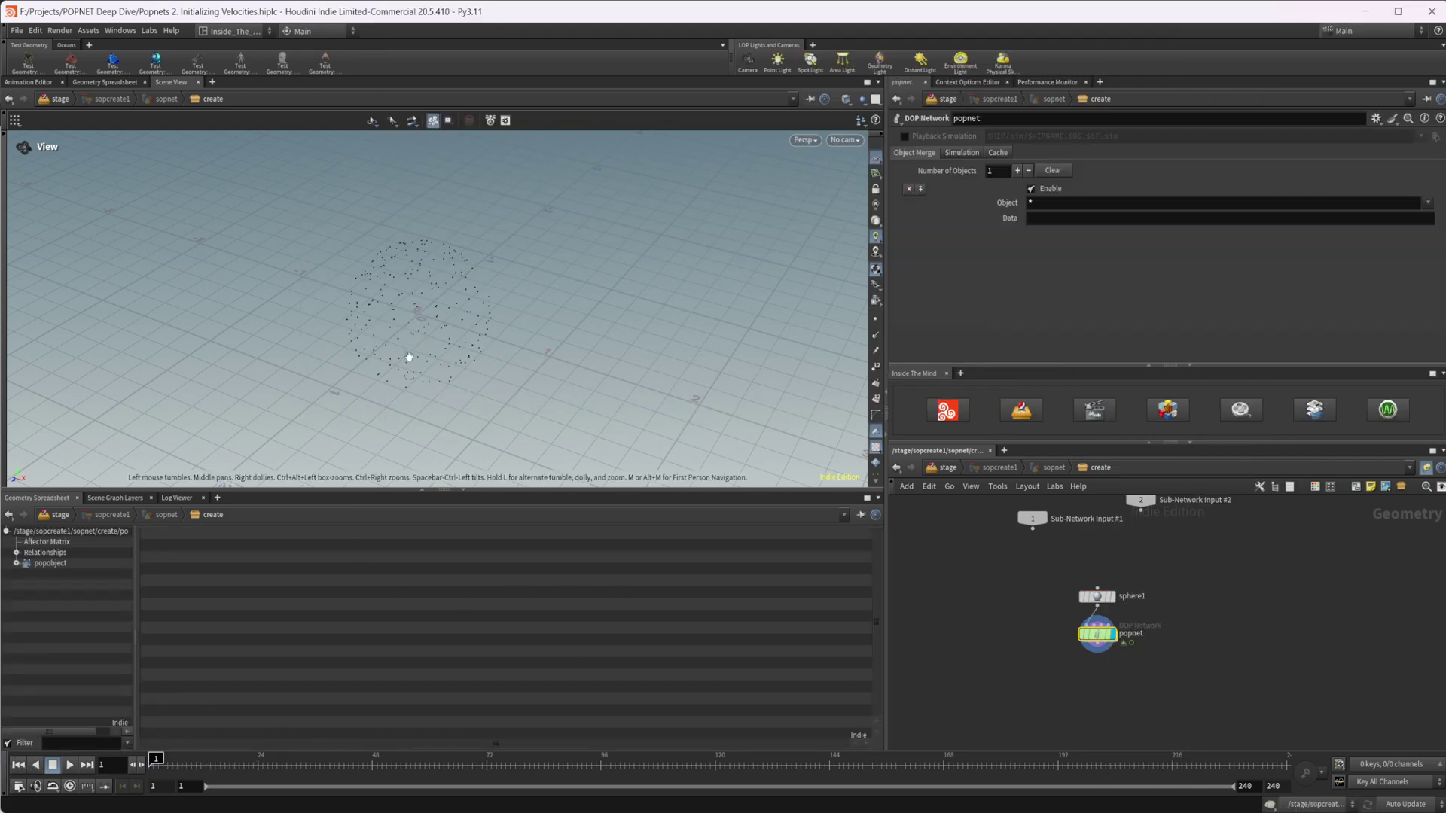
{"action": "left_click_drag", "start_coordinate": [410, 355], "coordinate": [440, 348]}
{"action": "left_click", "coordinate": [70, 766]}
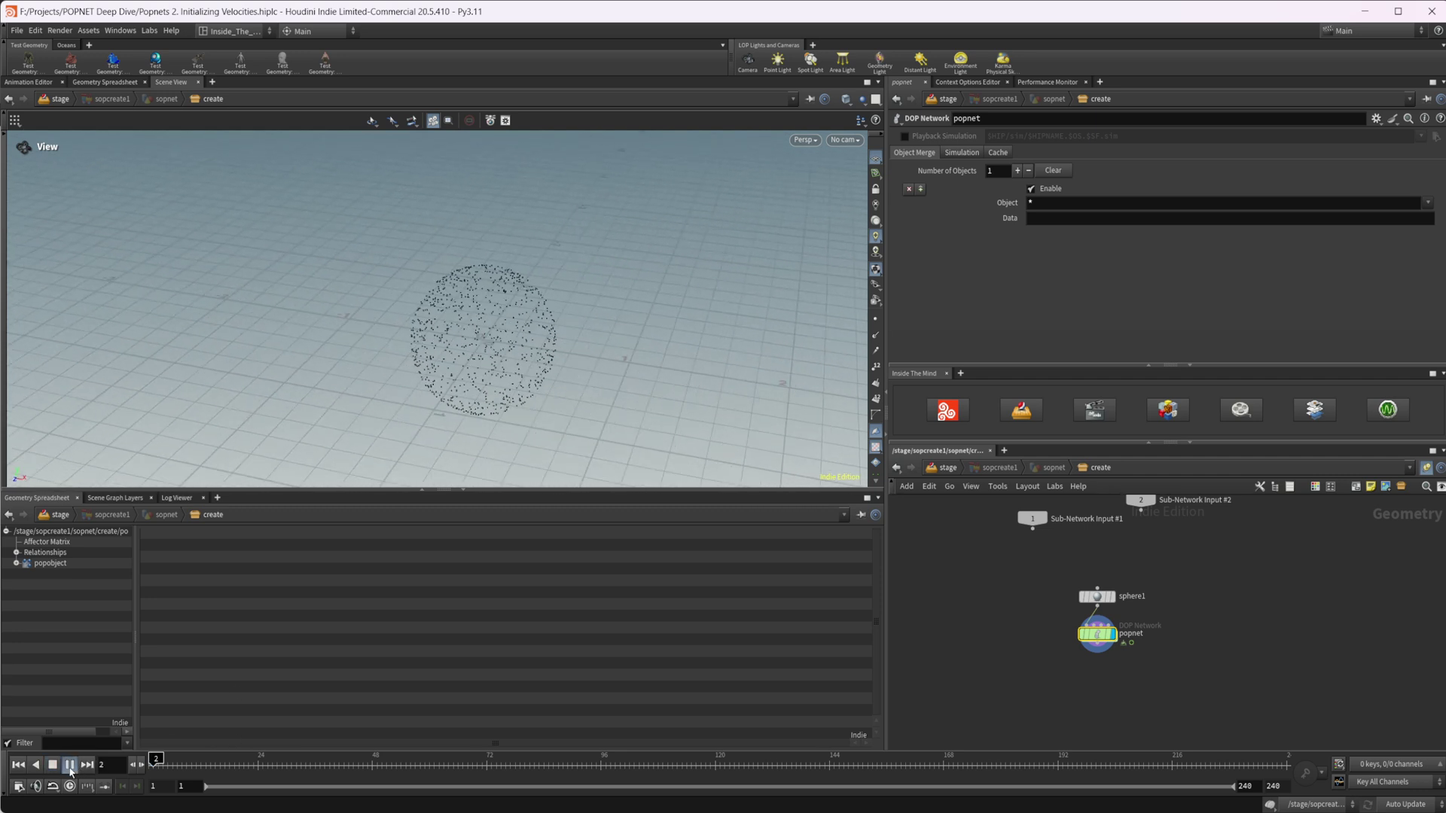
{"action": "left_click", "coordinate": [53, 766]}
{"action": "left_click_drag", "start_coordinate": [502, 358], "coordinate": [458, 405]}
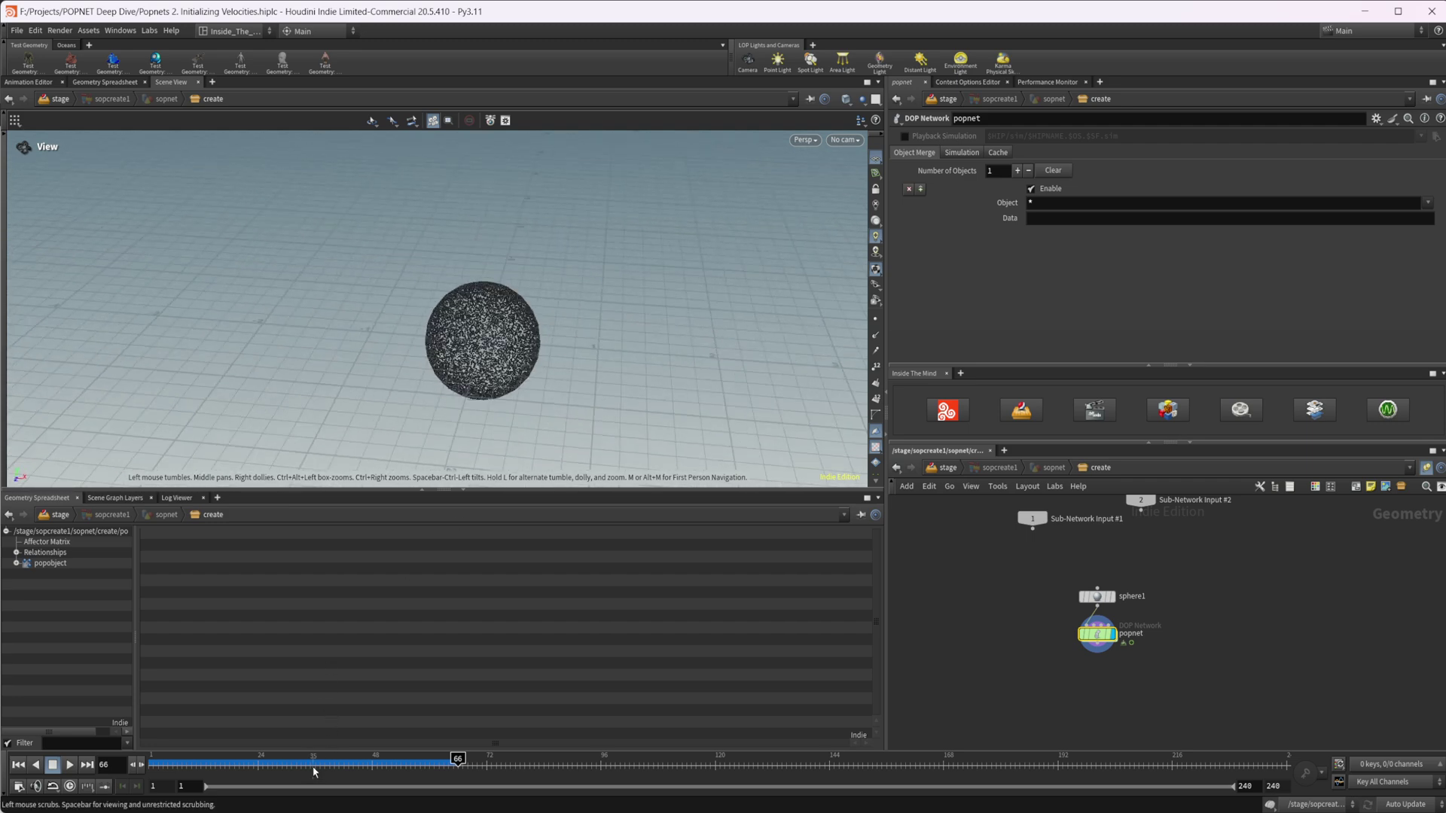
{"action": "left_click_drag", "start_coordinate": [313, 761], "coordinate": [263, 755]}
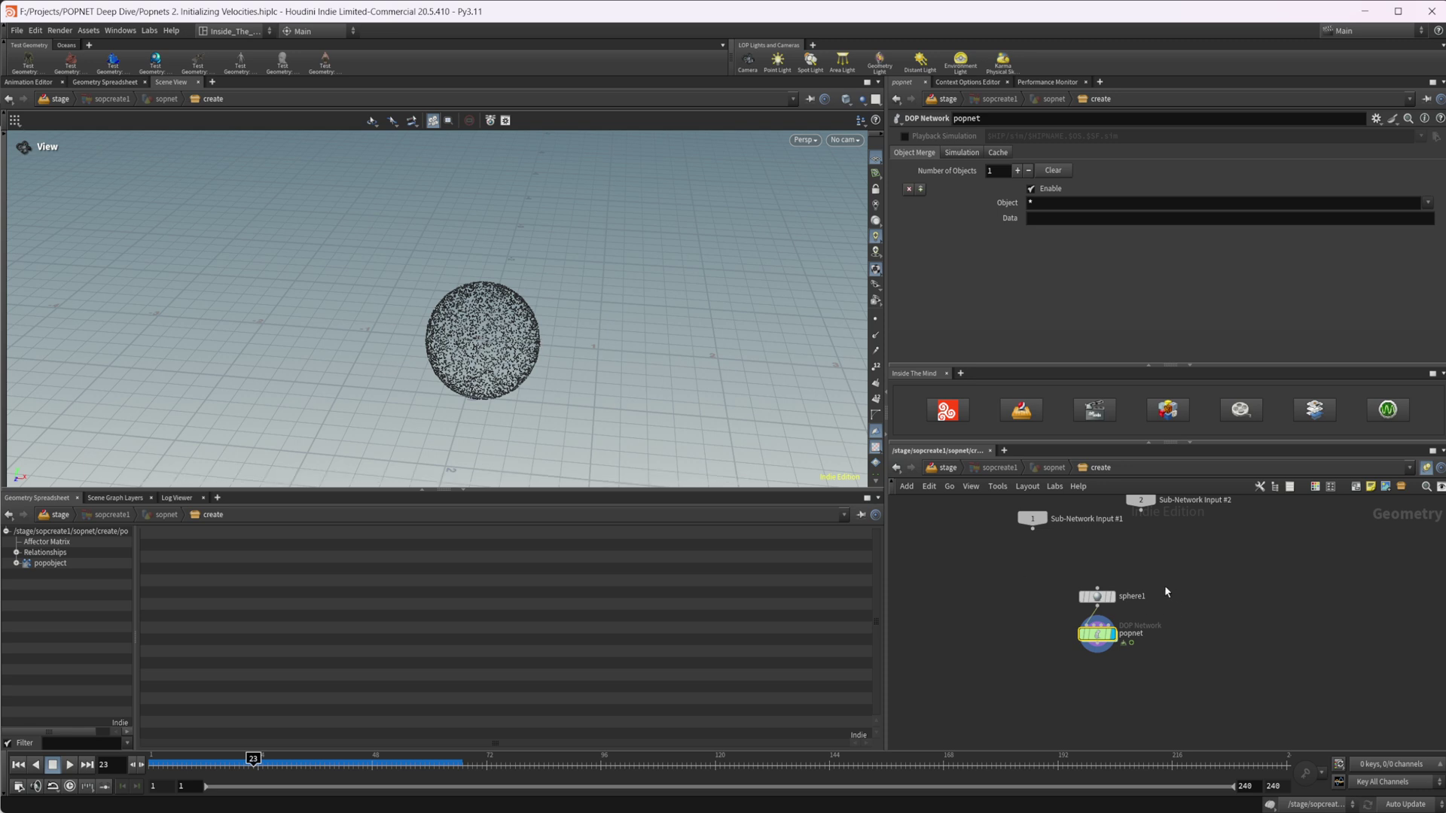
{"action": "scroll", "coordinate": [1130, 603], "scroll_direction": "up", "scroll_amount": 3}
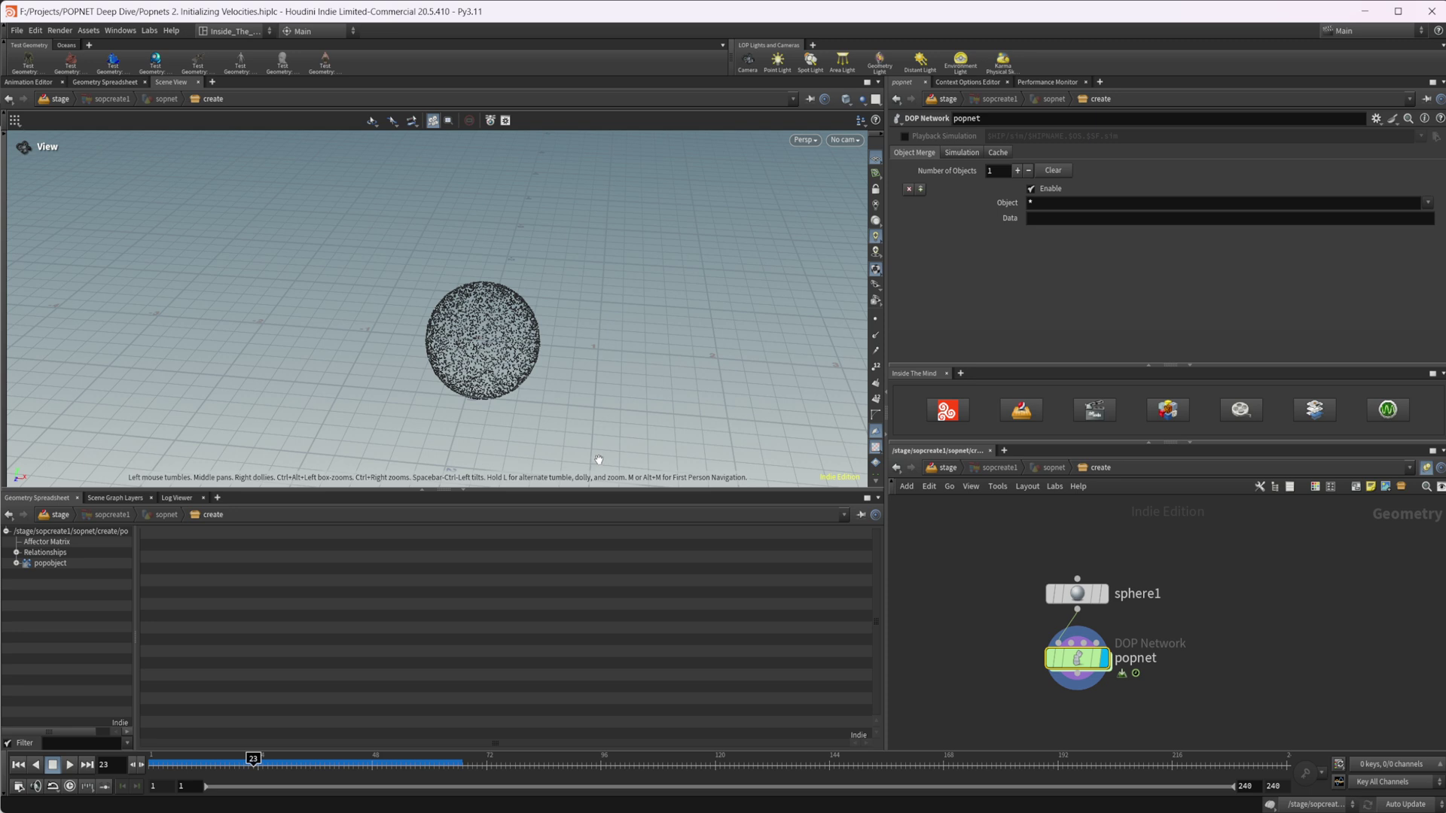
{"action": "left_click", "coordinate": [18, 765]}
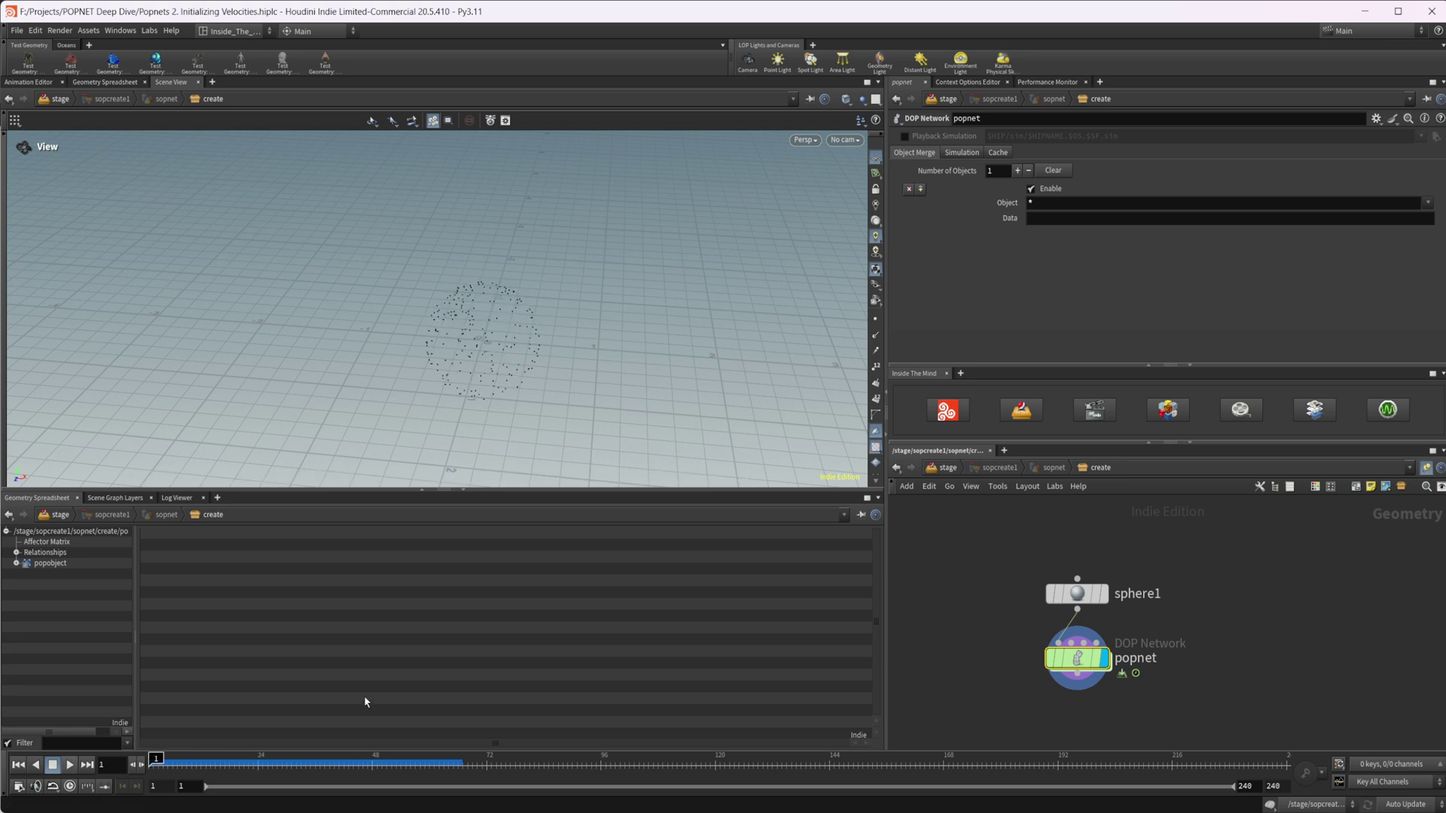
Step: Space out the two nodes and insert a Point Velocity node between the sphere and the POP network
{"action": "middle_click_drag", "start_coordinate": [1174, 646], "coordinate": [1168, 697]}
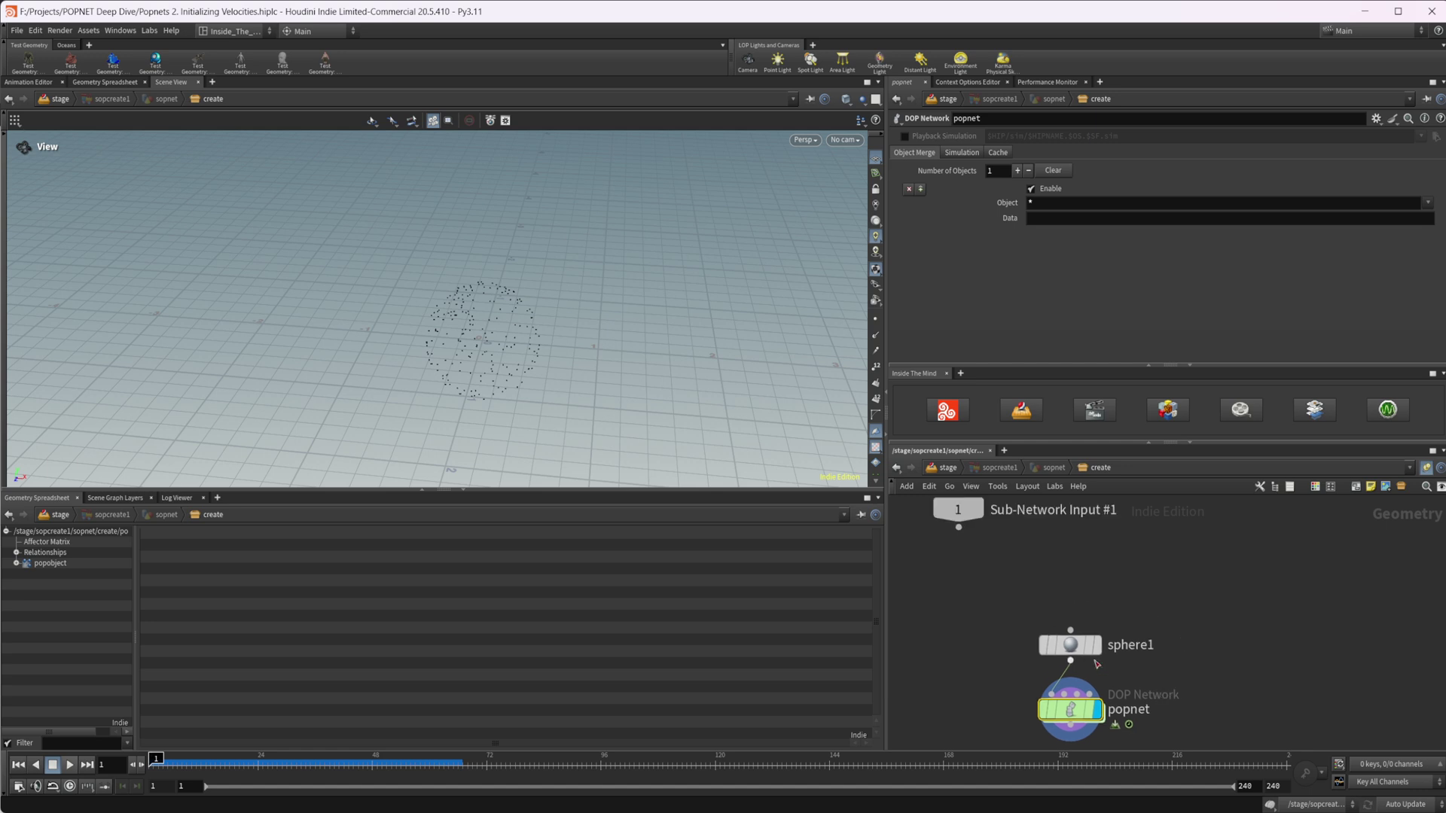
{"action": "left_click_drag", "start_coordinate": [1073, 648], "coordinate": [1073, 613]}
{"action": "middle_click_drag", "start_coordinate": [1193, 676], "coordinate": [1190, 643]}
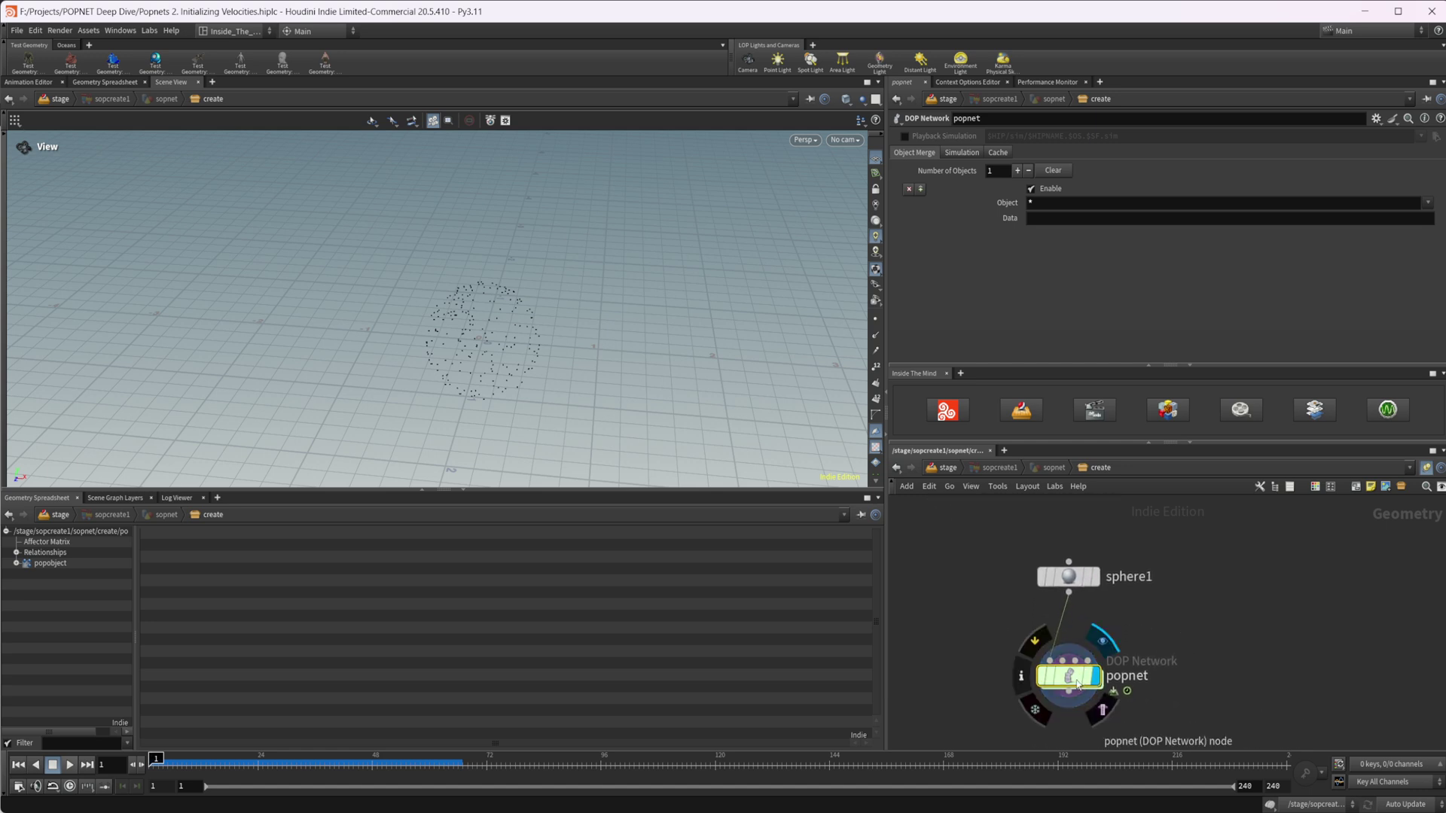
{"action": "left_click_drag", "start_coordinate": [1076, 680], "coordinate": [1076, 721]}
{"action": "key", "text": "Tab"}
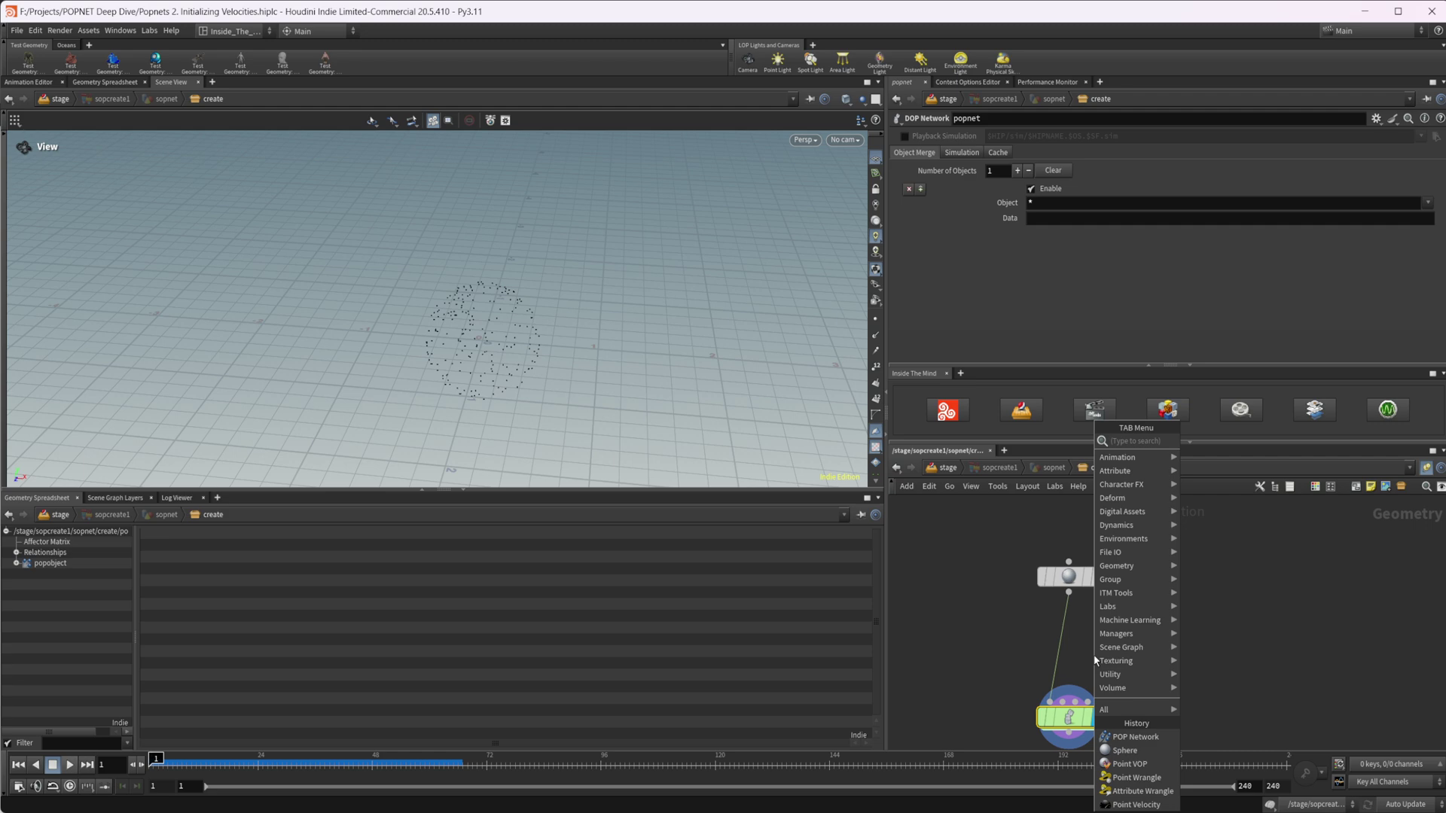
{"action": "type", "text": "point vel"}
{"action": "key", "text": "Return"}
{"action": "left_click", "coordinate": [1065, 641]}
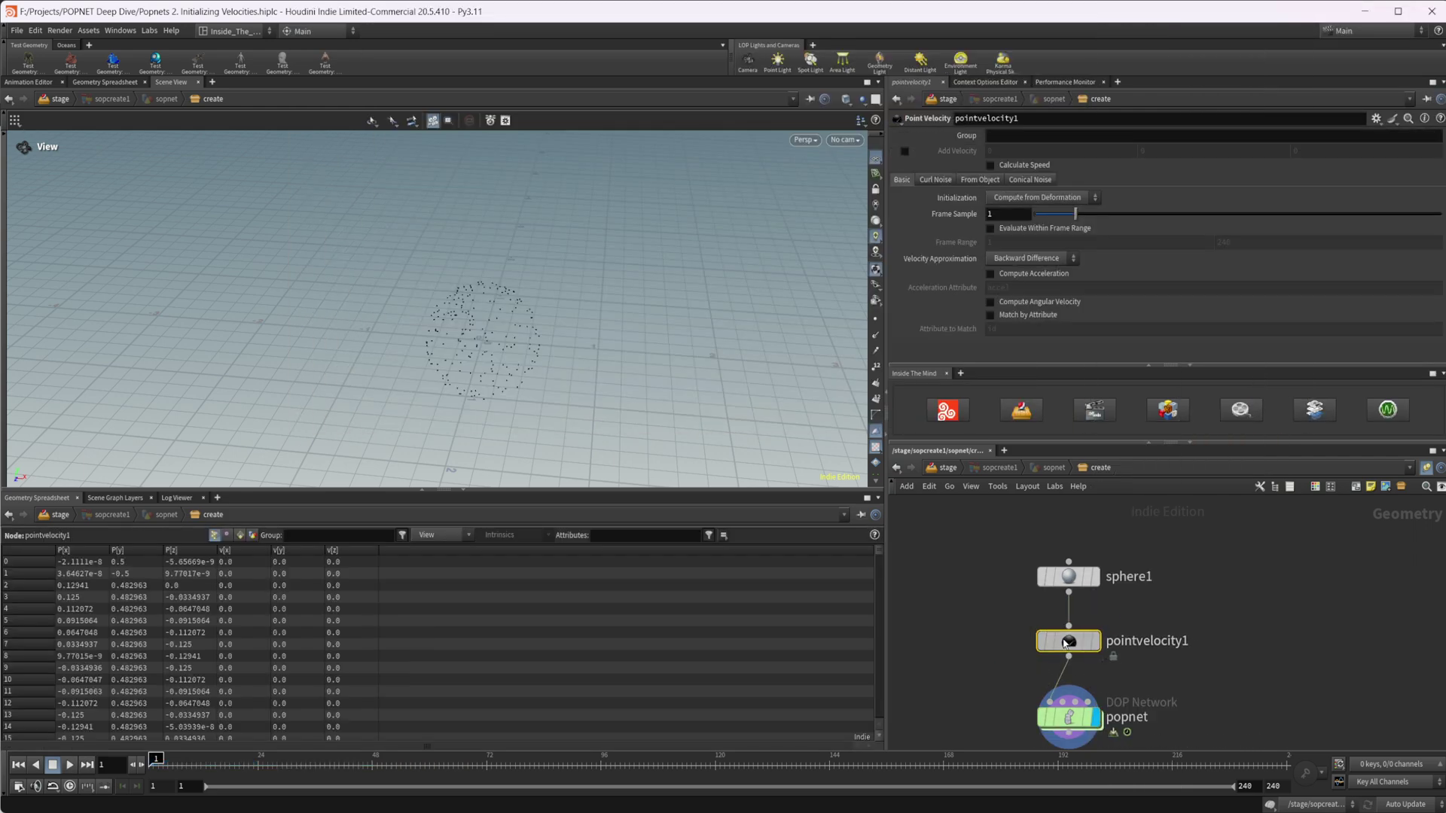
Step: Enable curl noise on the Point Velocity node and display that node
{"action": "left_click", "coordinate": [931, 180]}
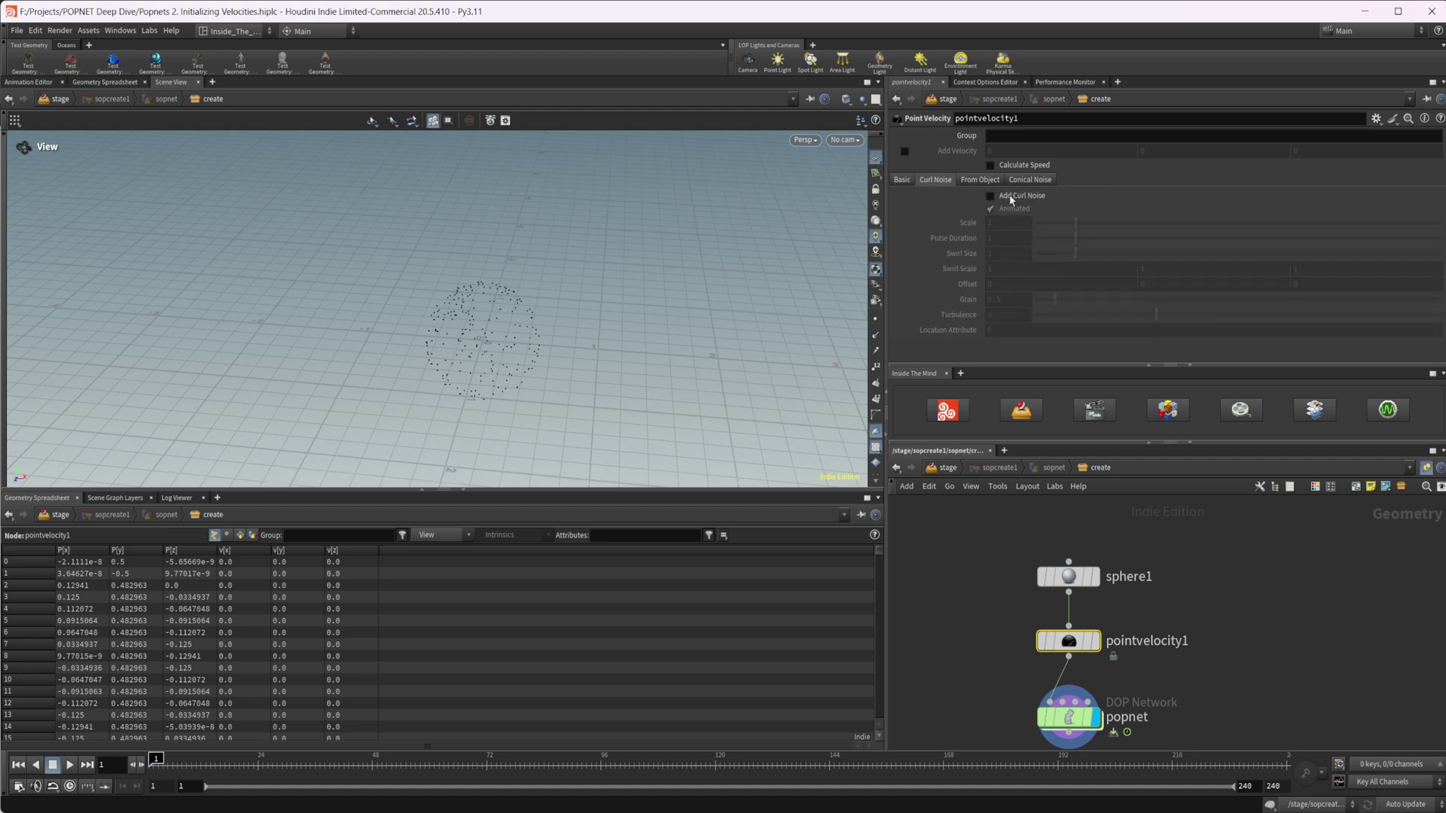
{"action": "left_click", "coordinate": [990, 196]}
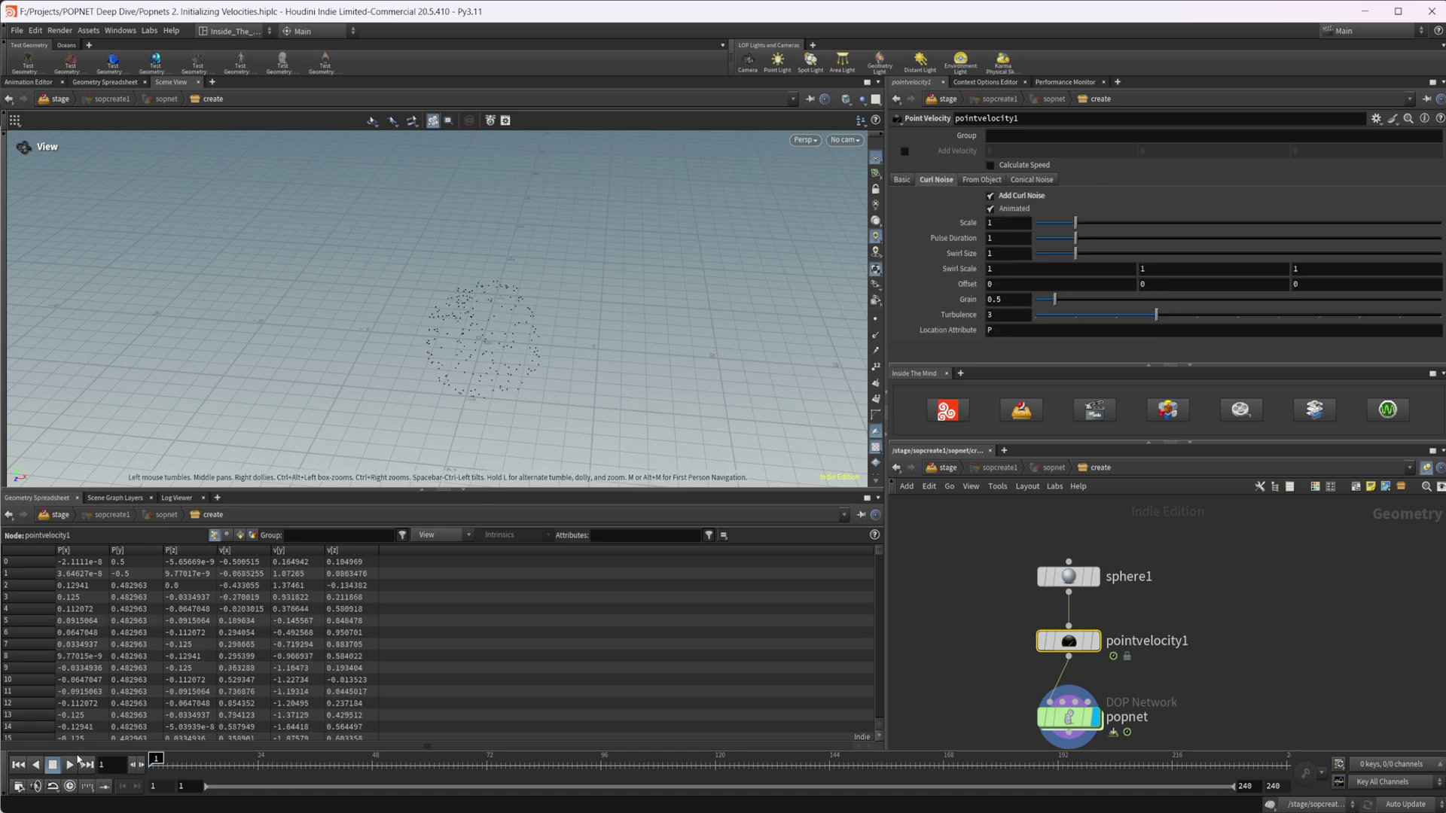
{"action": "key", "text": "r"}
{"action": "left_click", "coordinate": [1047, 646]}
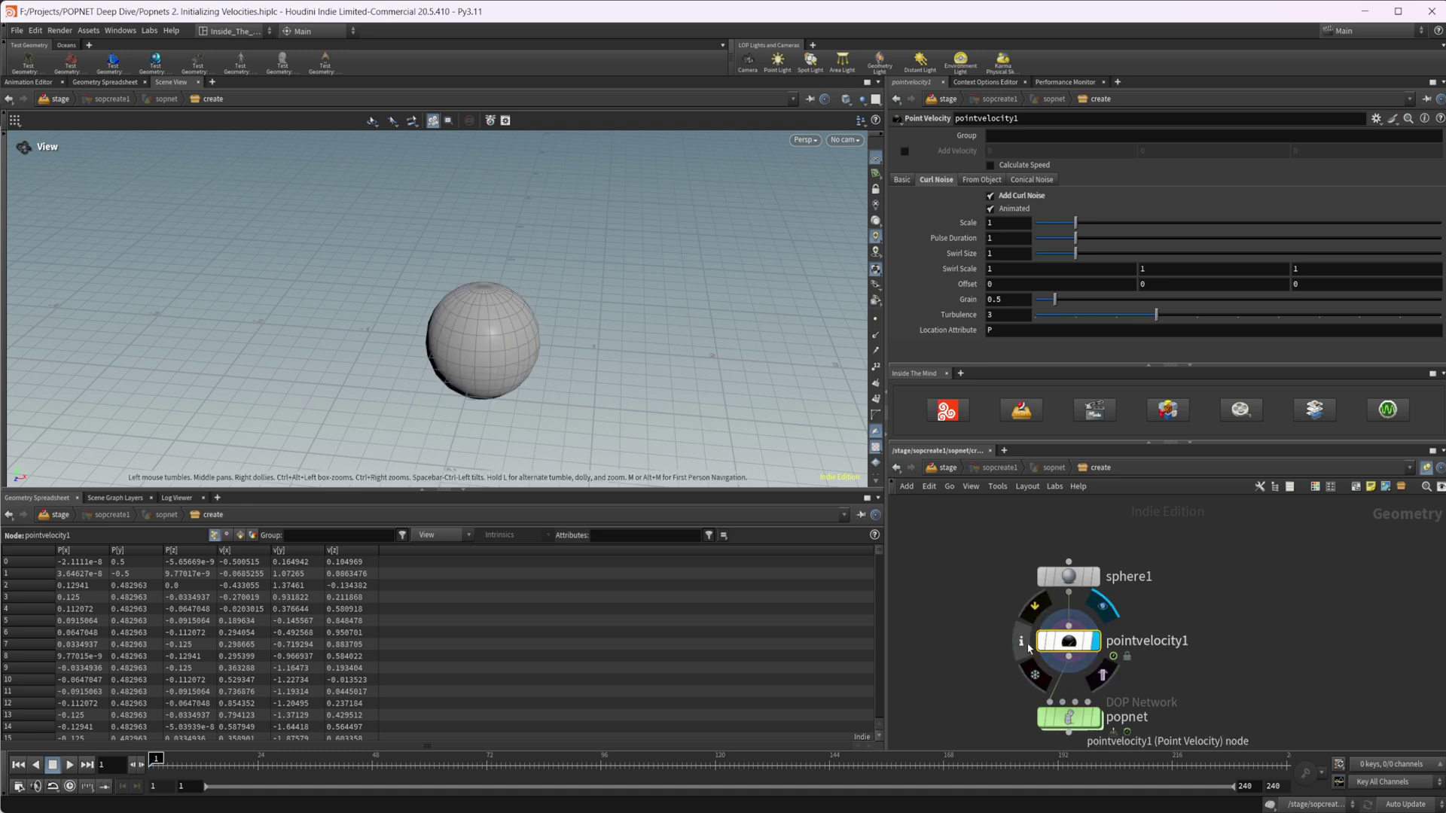
Step: Visualize the v attribute and set the curl noise to scale 1.1, pulse duration 1.23 and swirl size 0.88
{"action": "left_click", "coordinate": [1021, 641]}
{"action": "left_click", "coordinate": [1098, 478]}
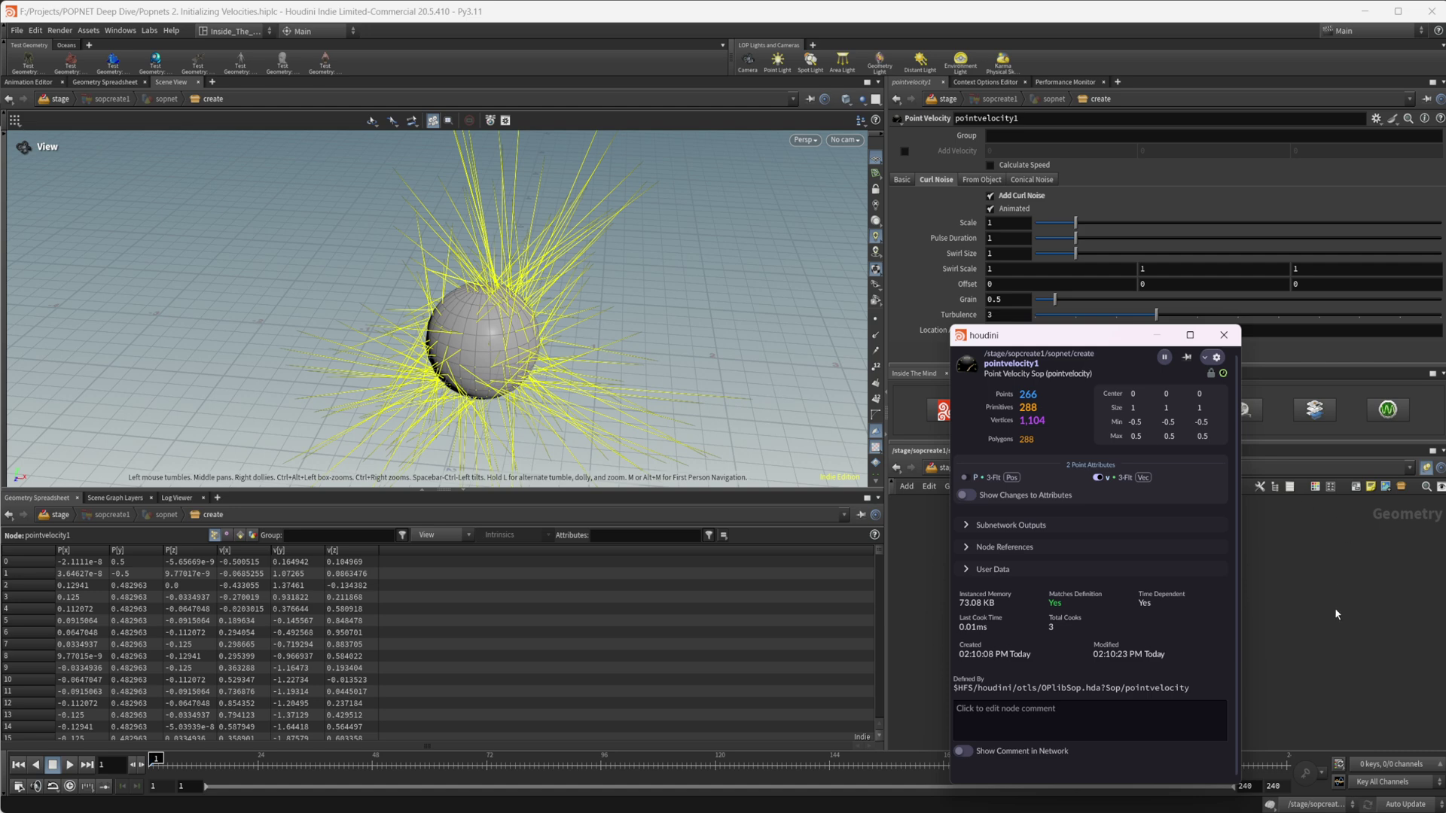
{"action": "left_click_drag", "start_coordinate": [1085, 226], "coordinate": [1073, 261]}
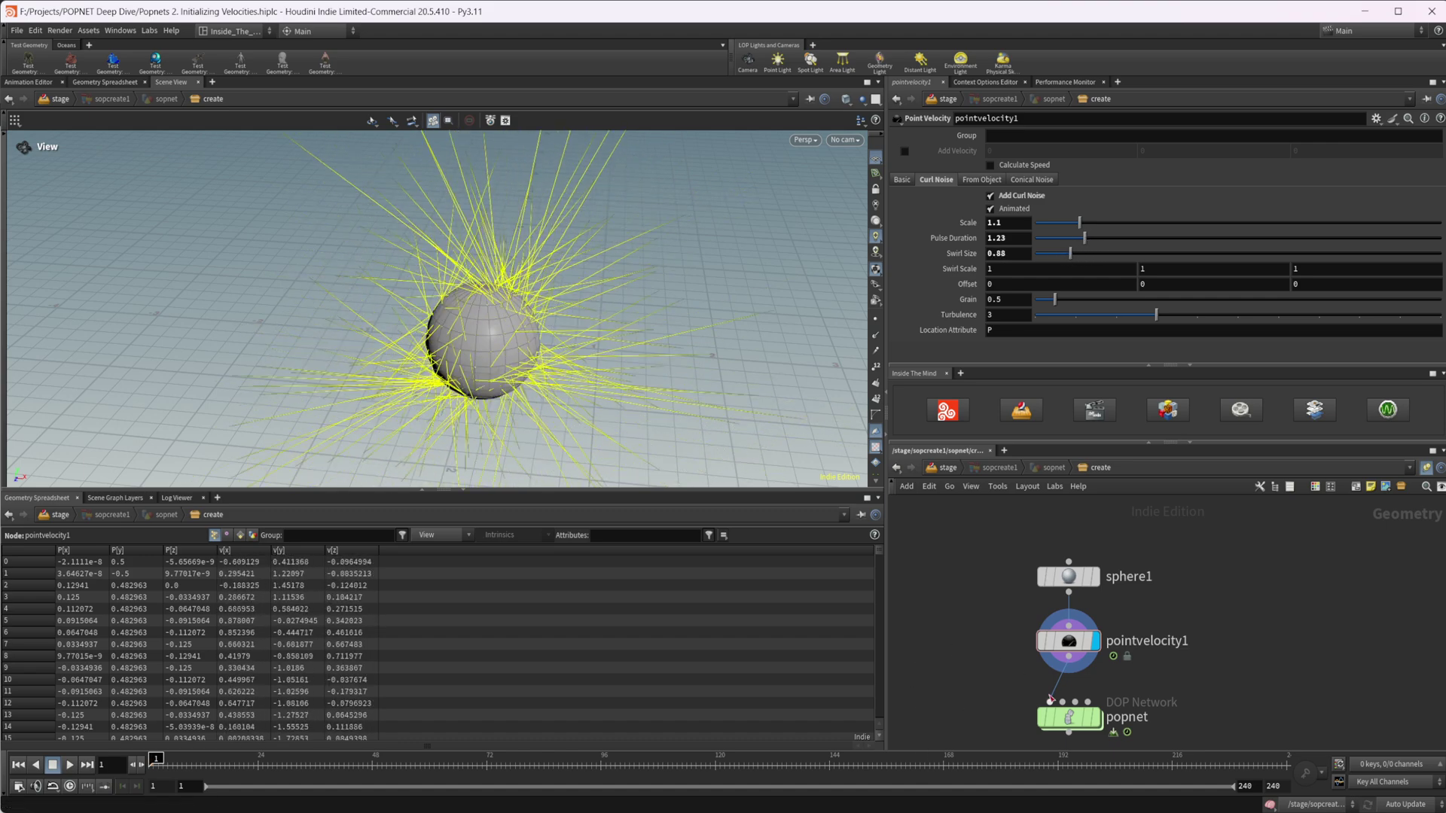
Step: Display the POP network and turn off the v attribute visualization on its points
{"action": "left_click", "coordinate": [1099, 685]}
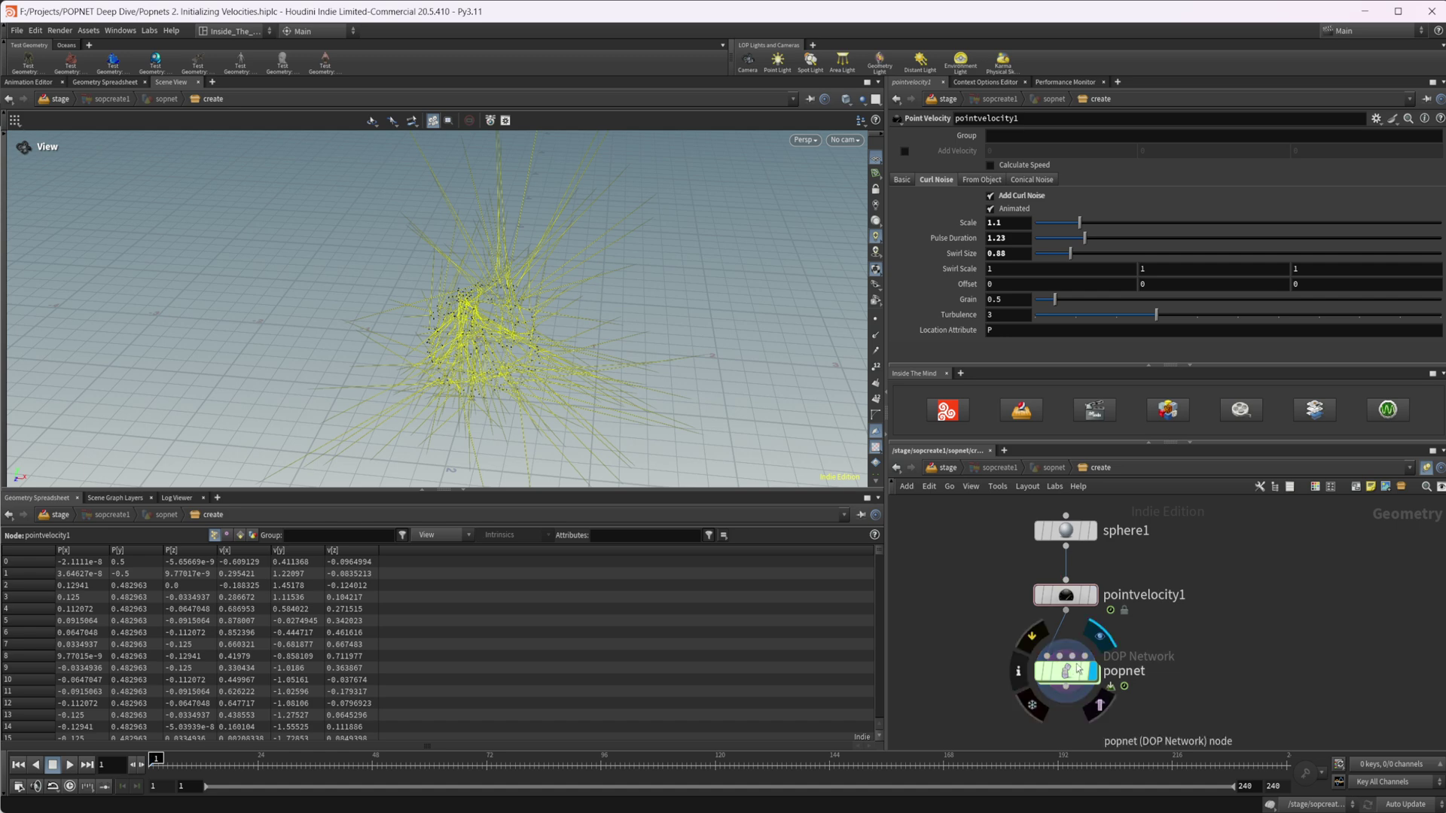
{"action": "left_click", "coordinate": [1016, 672]}
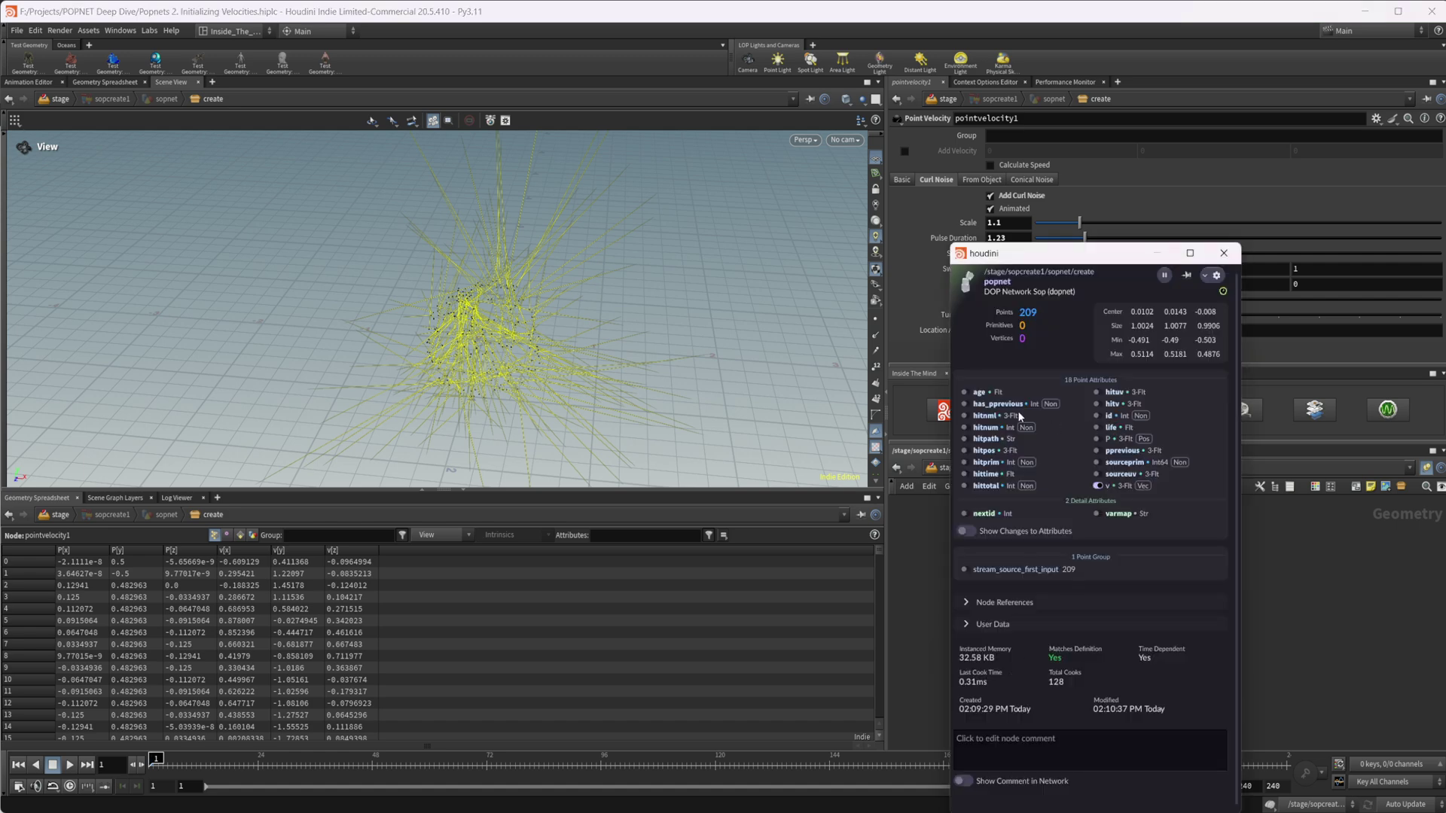
{"action": "left_click", "coordinate": [1097, 486]}
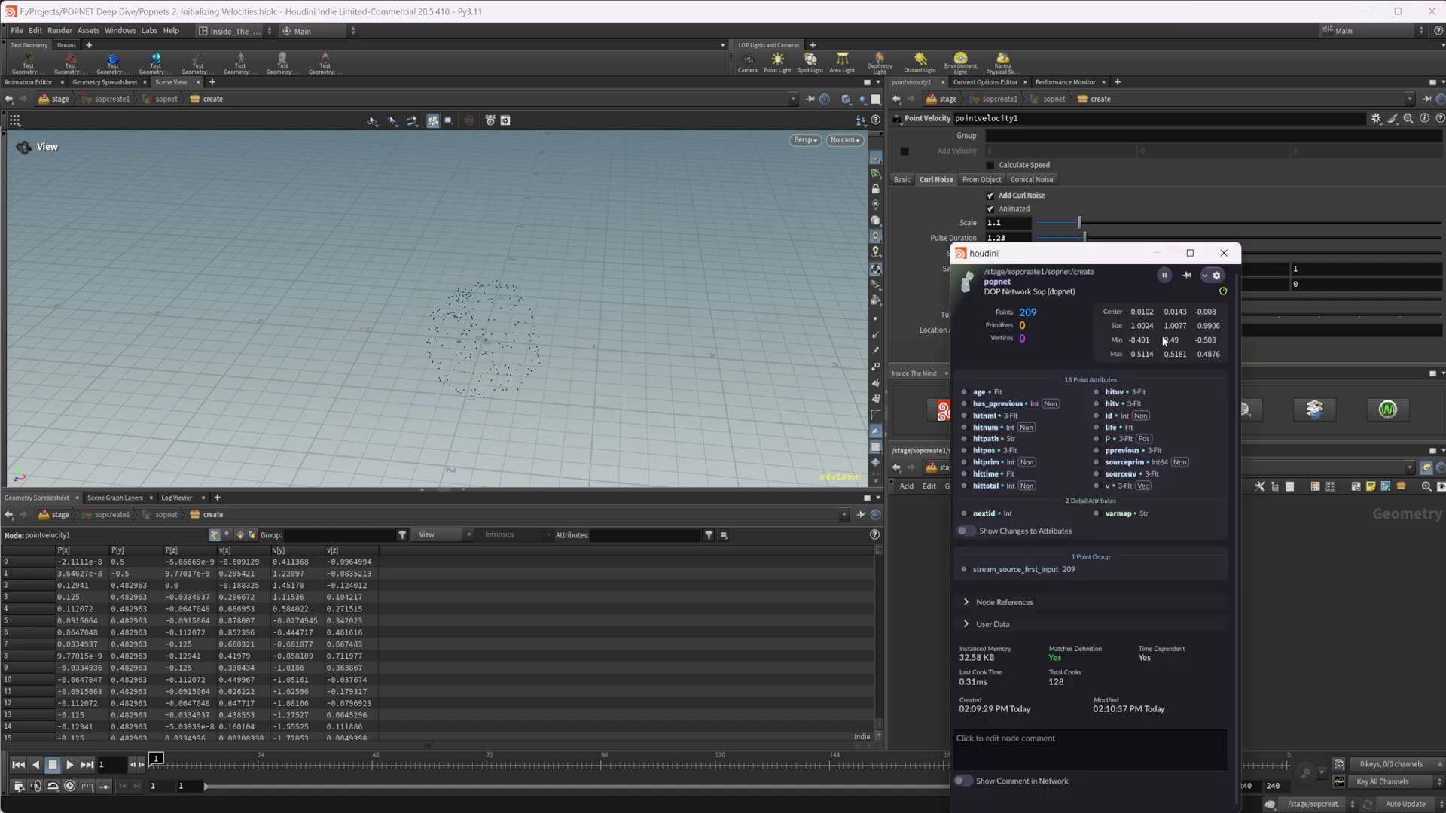
{"action": "left_click", "coordinate": [1224, 253]}
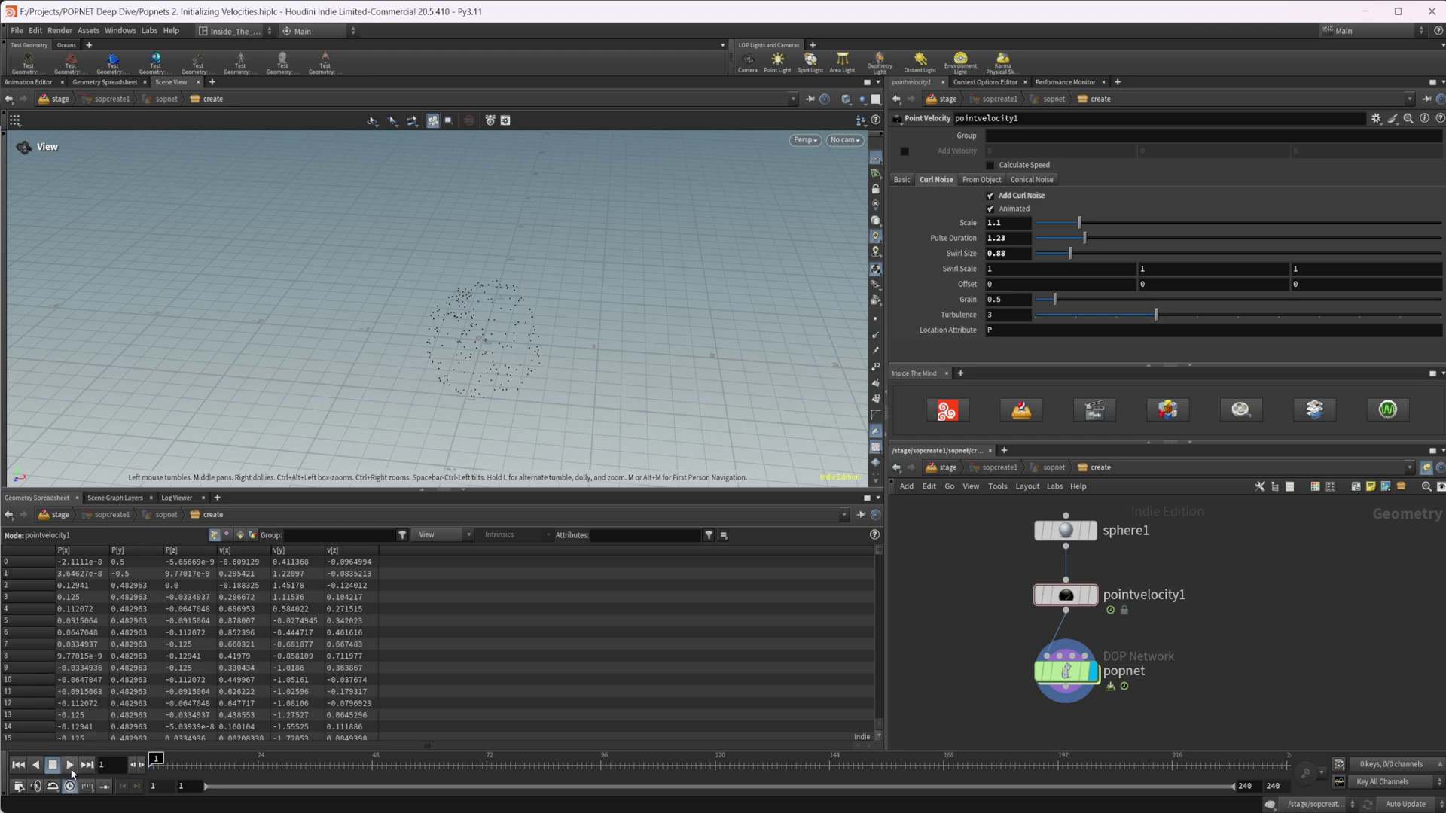
Step: Play the particle simulation driven by the curl noise velocities and stop at frame 80
{"action": "left_click", "coordinate": [71, 768]}
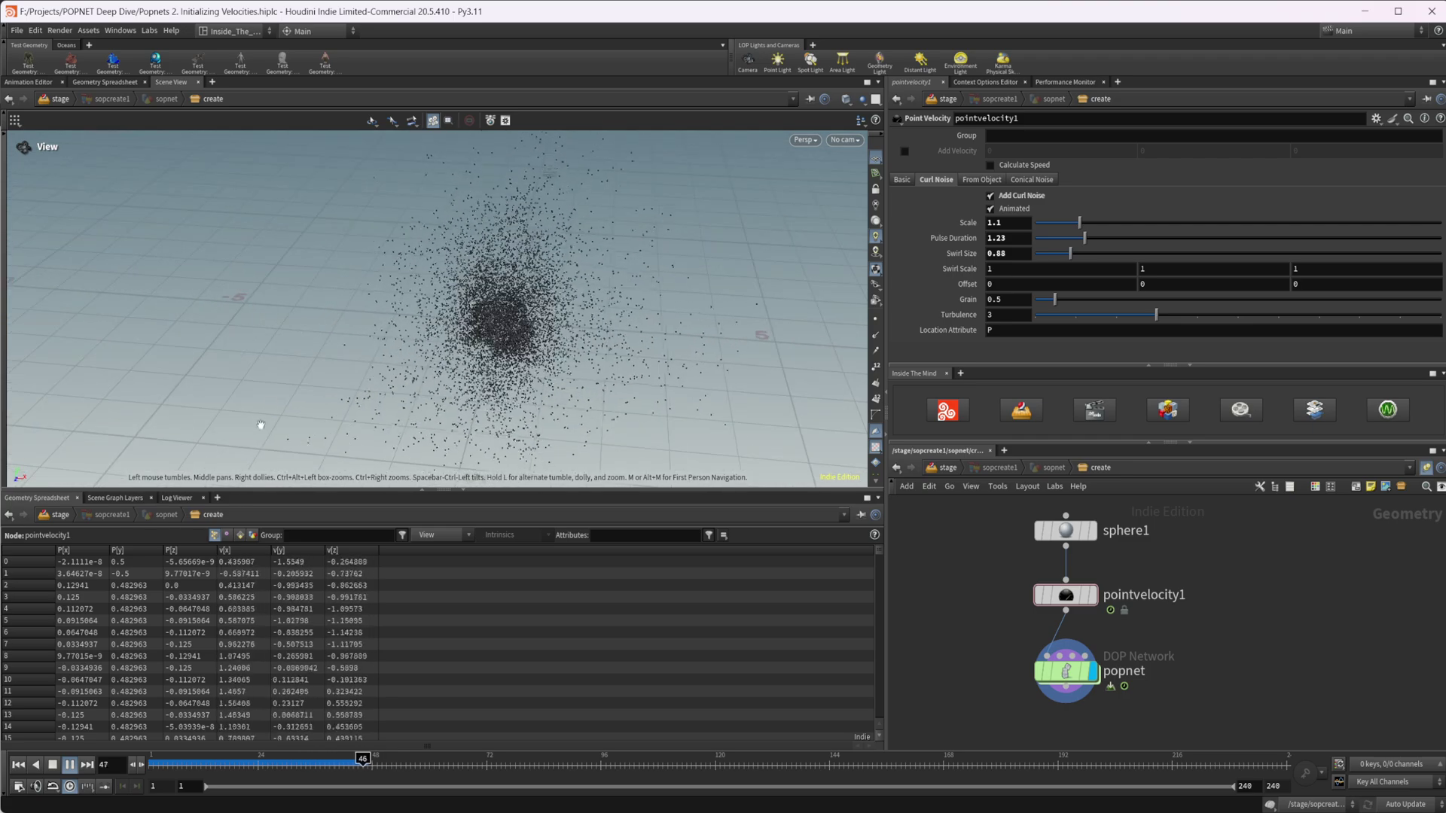
{"action": "left_click", "coordinate": [71, 766]}
{"action": "left_click_drag", "start_coordinate": [295, 442], "coordinate": [490, 327]}
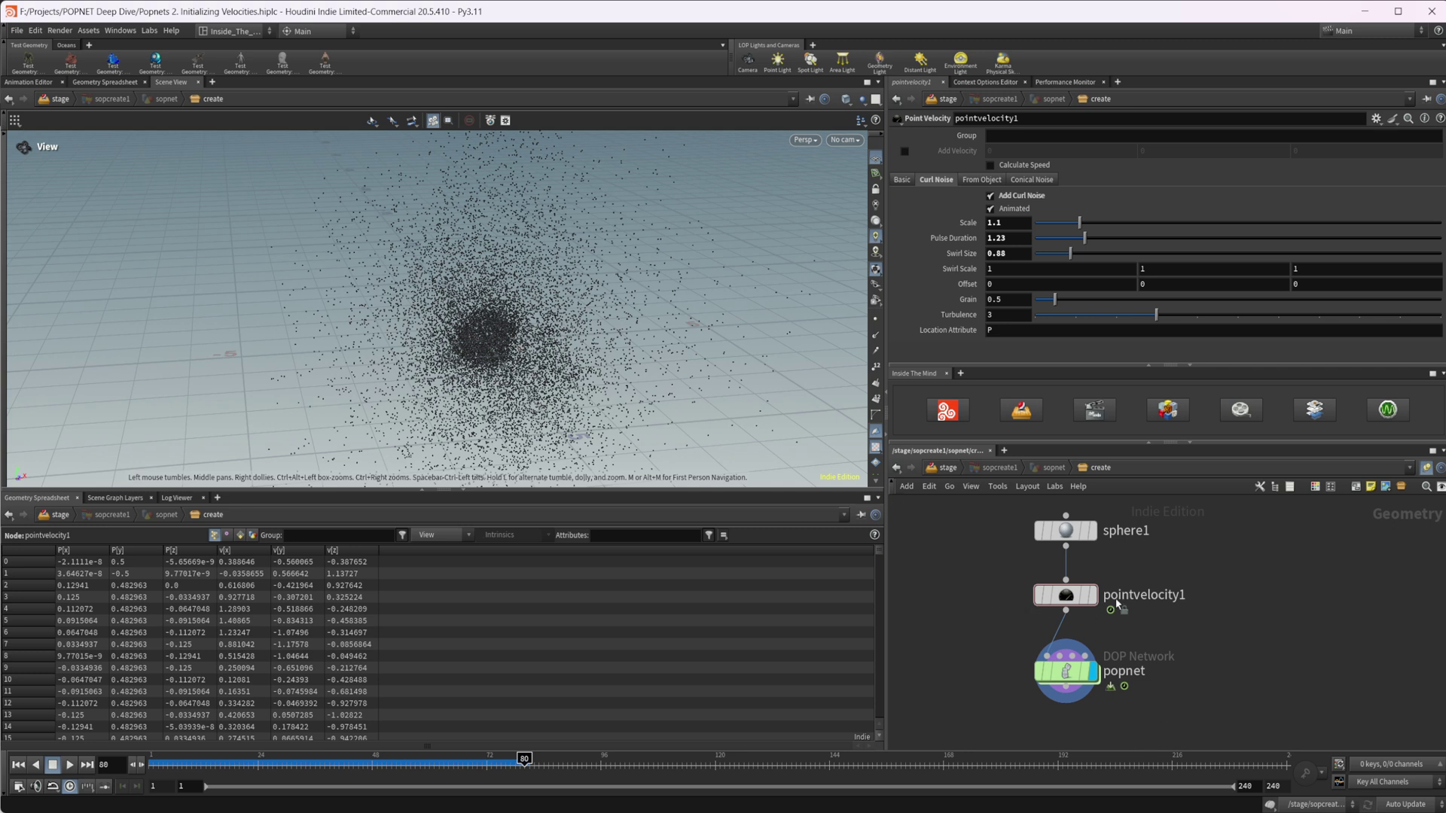
Step: Go inside the POP network and show the attribute settings of the source_first_input POP Source
{"action": "middle_click_drag", "start_coordinate": [1161, 628], "coordinate": [1125, 635]}
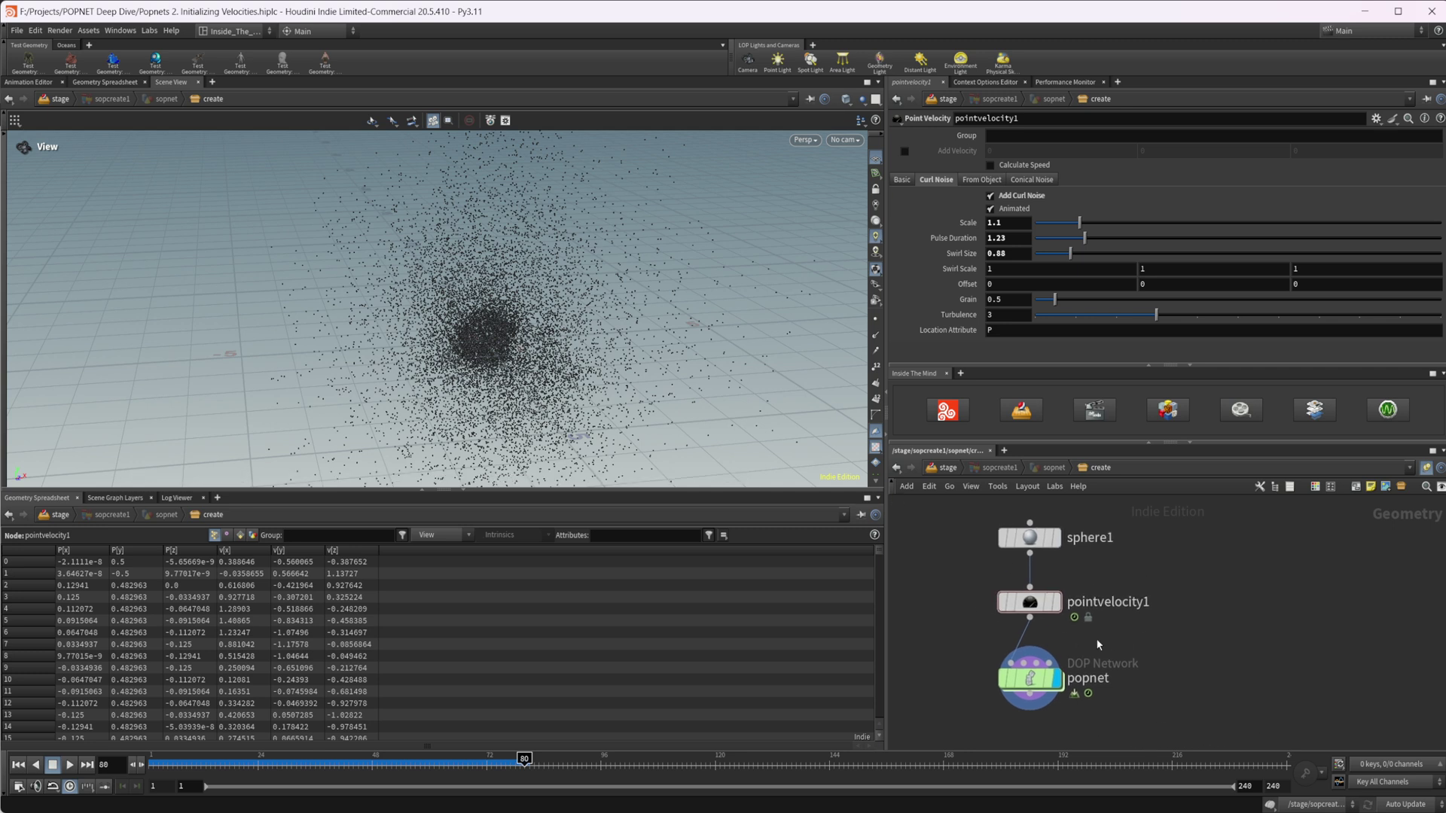
{"action": "double_click", "coordinate": [1029, 677]}
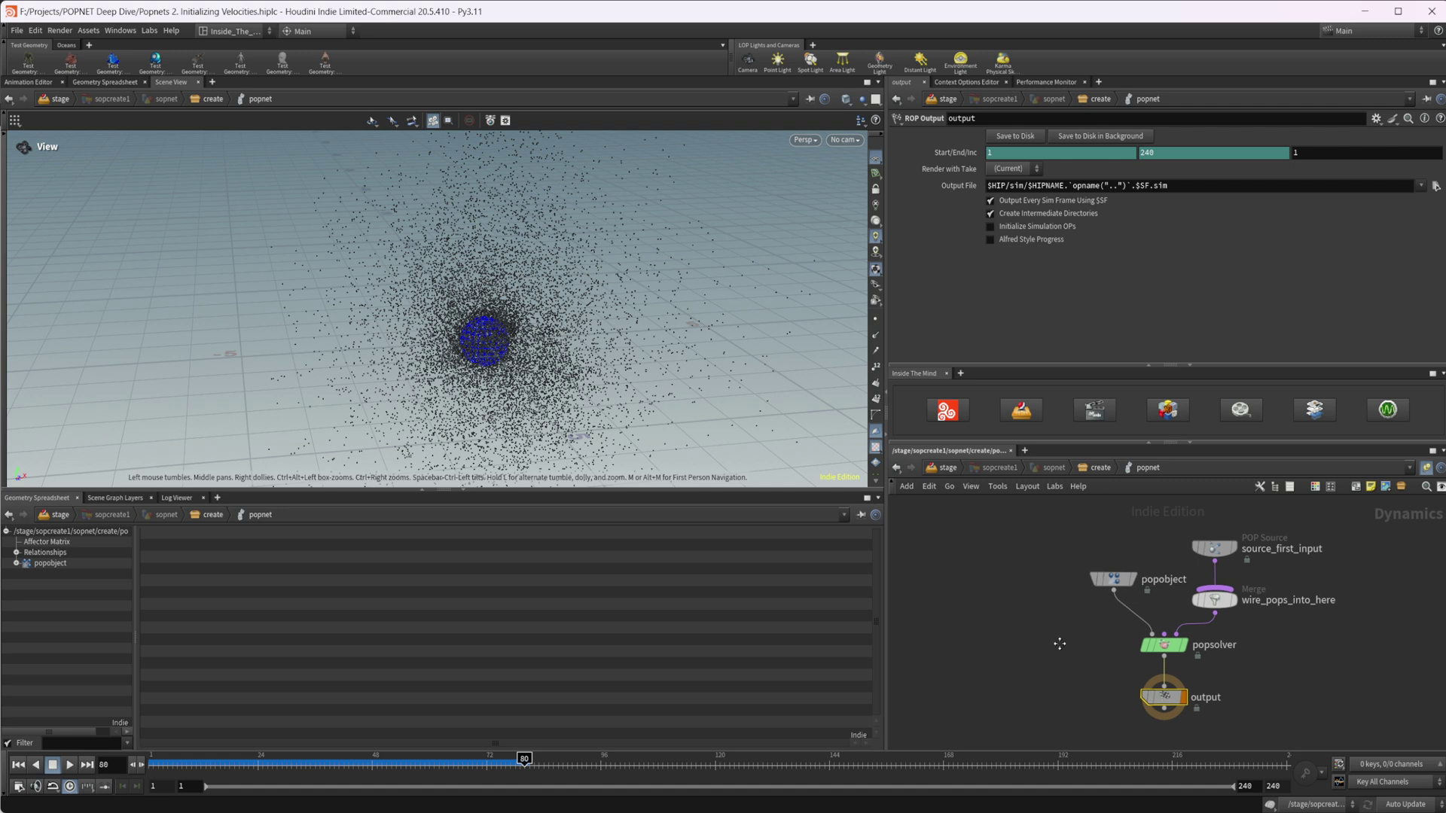
{"action": "left_click", "coordinate": [1056, 574]}
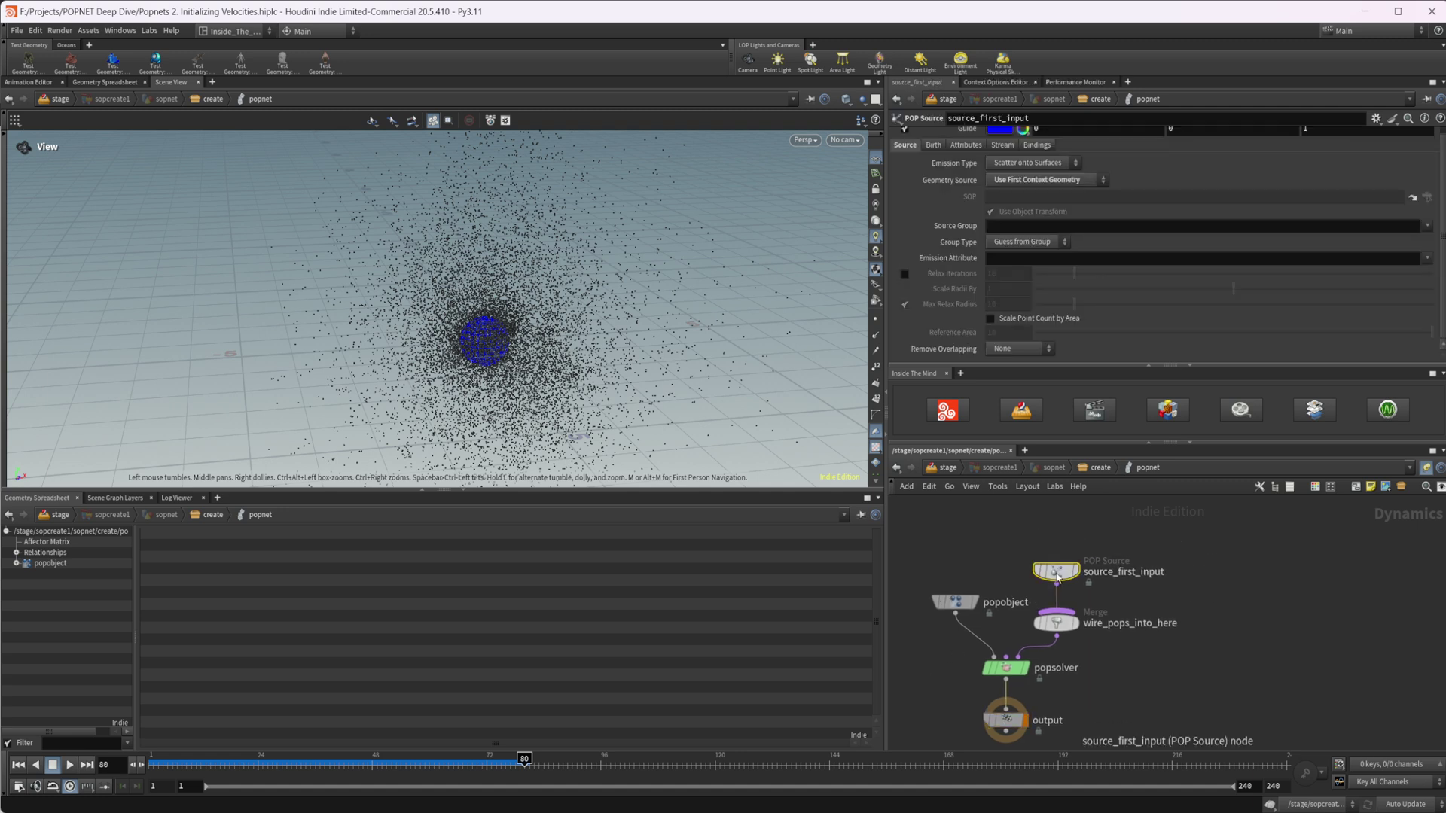
{"action": "left_click", "coordinate": [973, 145]}
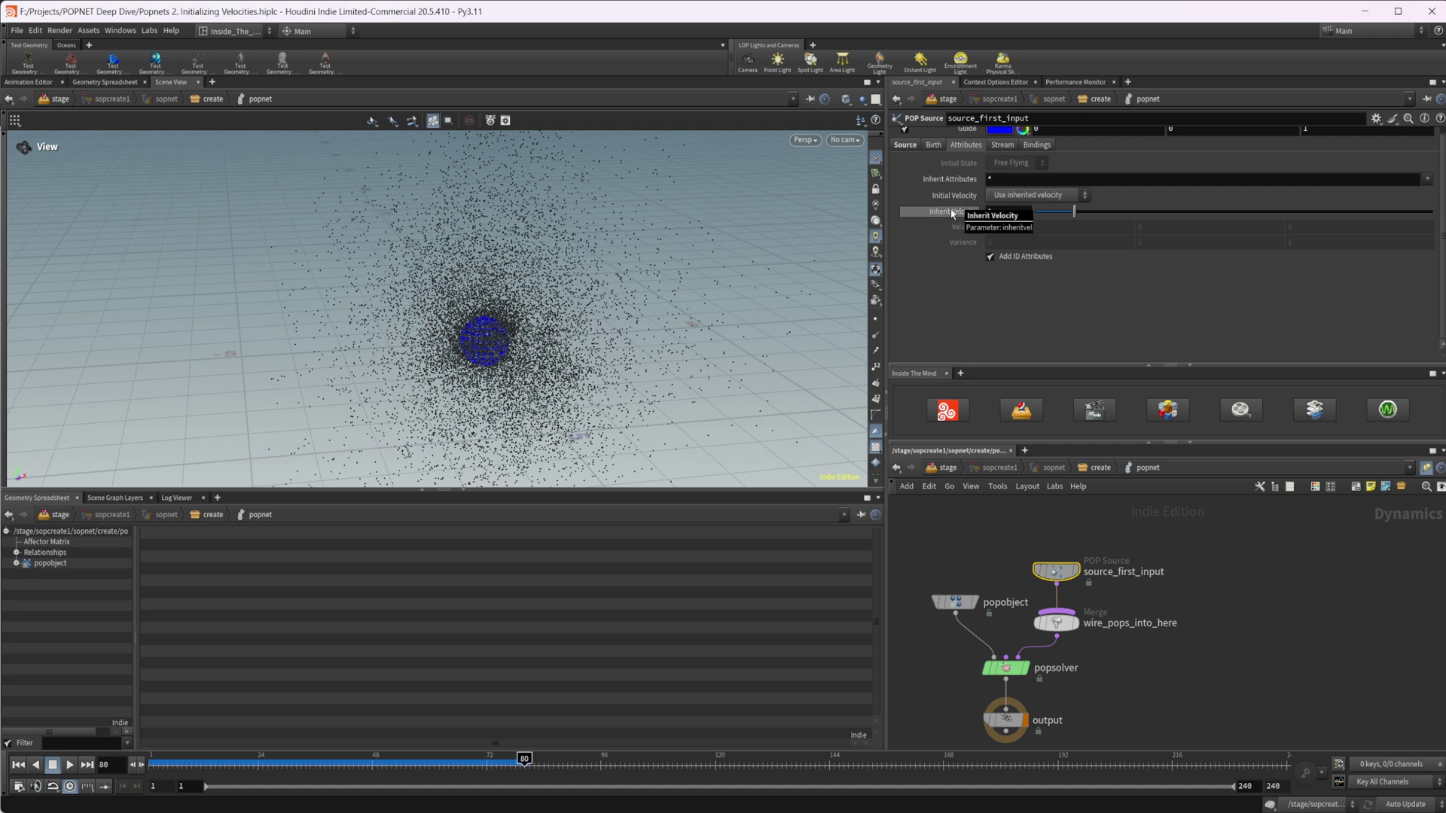
Step: Return to frame 1 and set the POP Source's Inherit Velocity to 2
{"action": "left_click", "coordinate": [18, 765]}
{"action": "left_click", "coordinate": [1006, 213]}
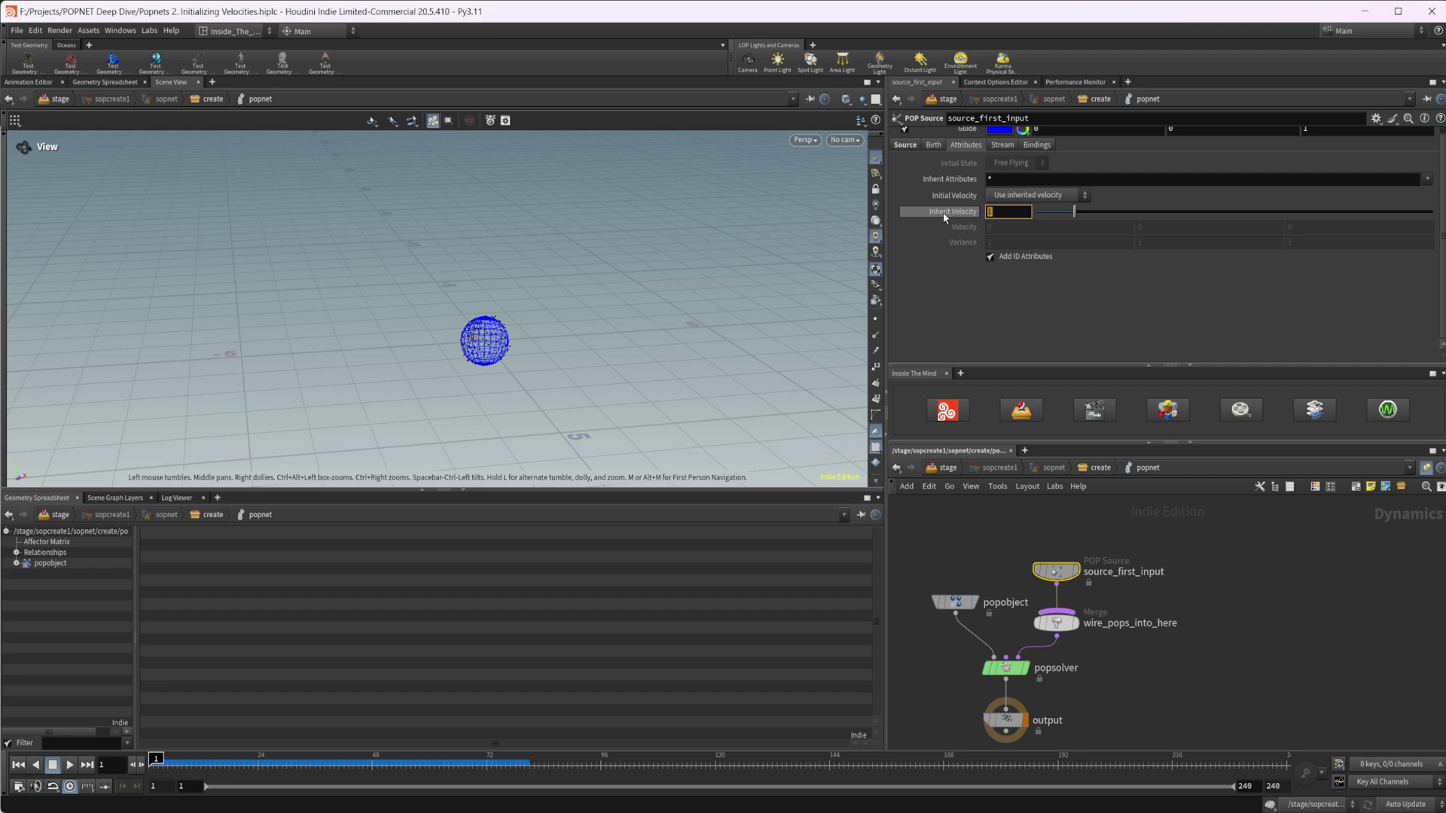
{"action": "type", "text": "2"}
{"action": "key", "text": "Return"}
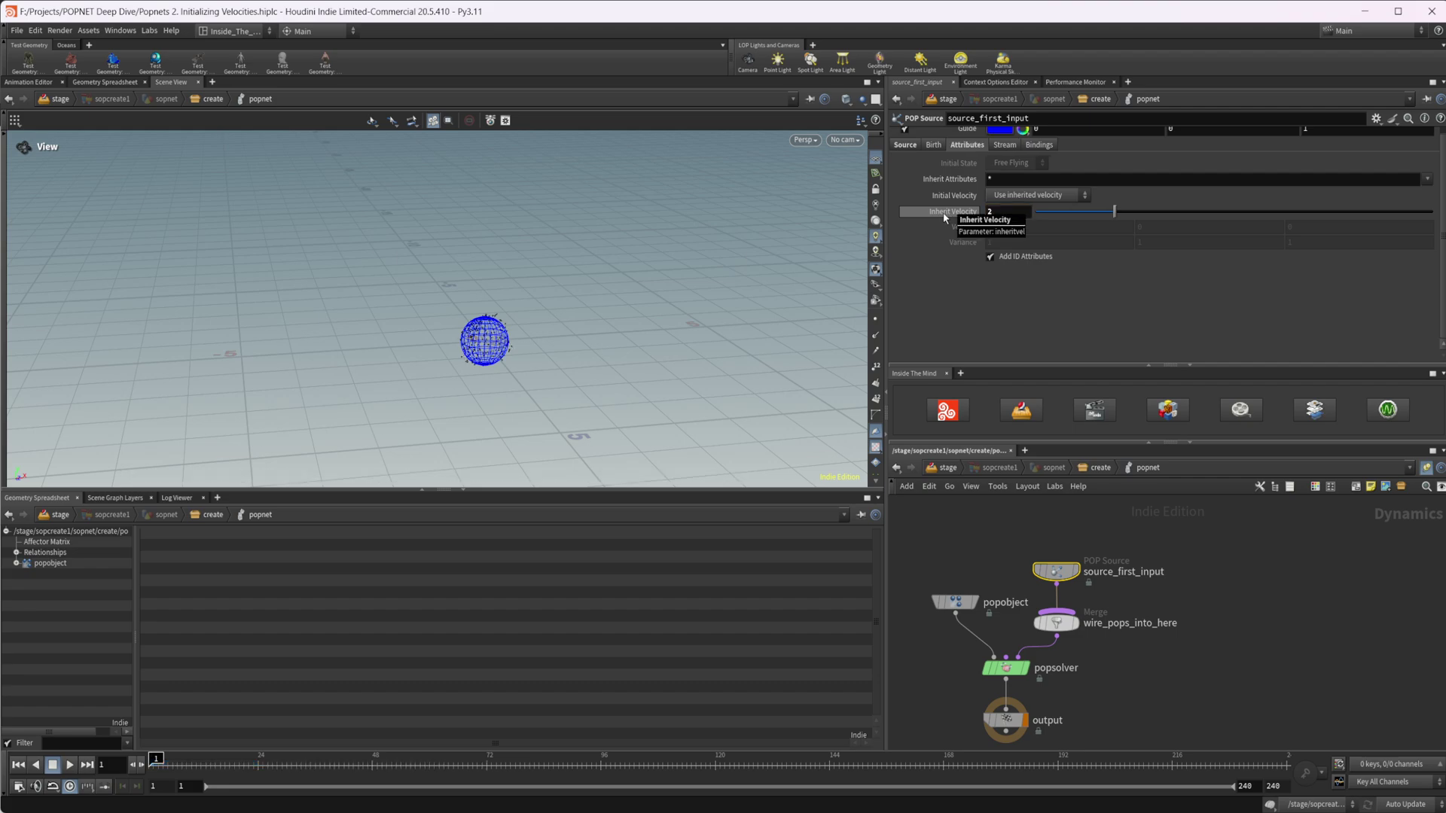
Step: Play the simulation with the changed inherited velocity, stop it and go back to the first frame
{"action": "left_click", "coordinate": [67, 764]}
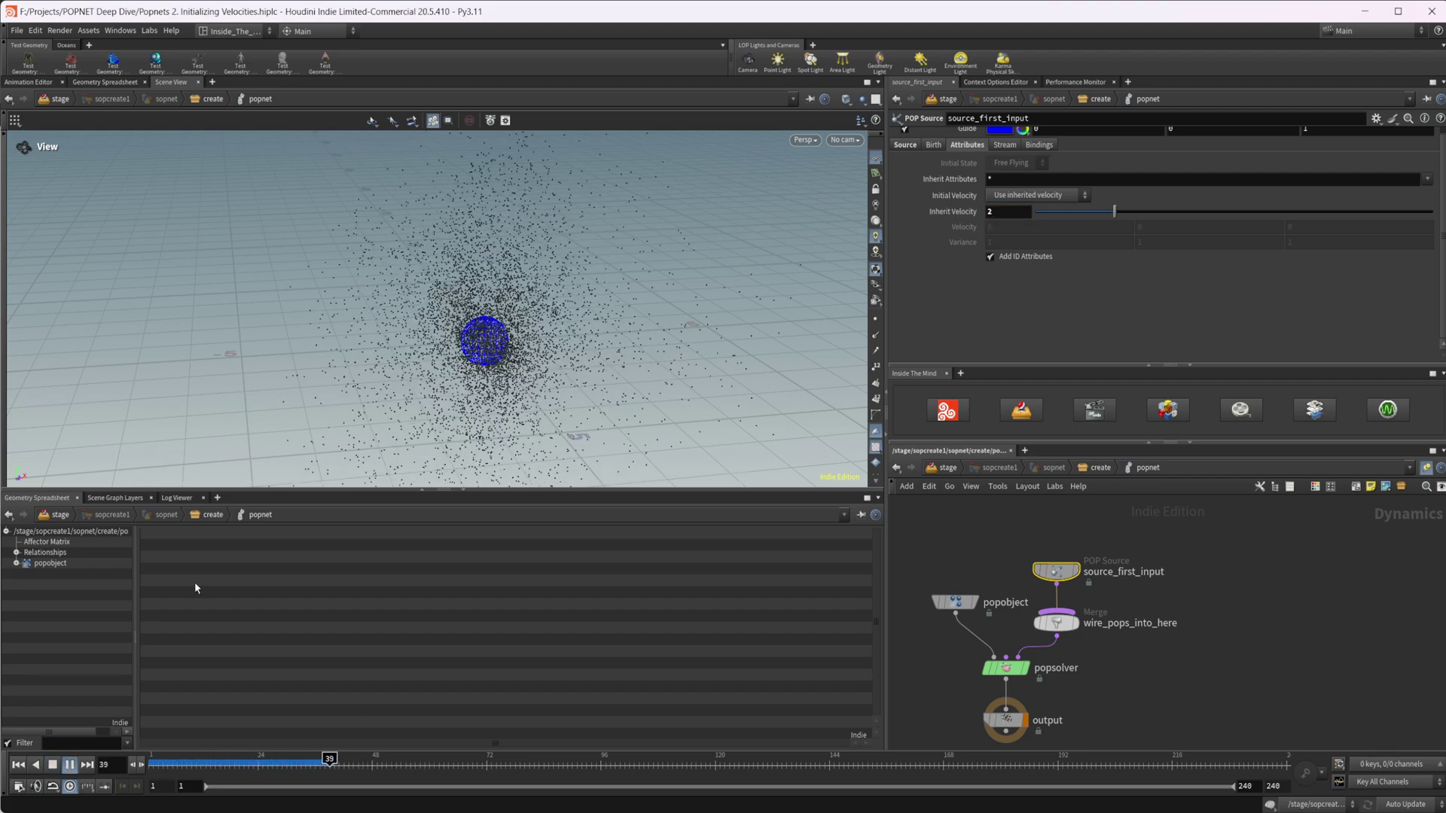
{"action": "left_click", "coordinate": [50, 767]}
{"action": "left_click", "coordinate": [19, 765]}
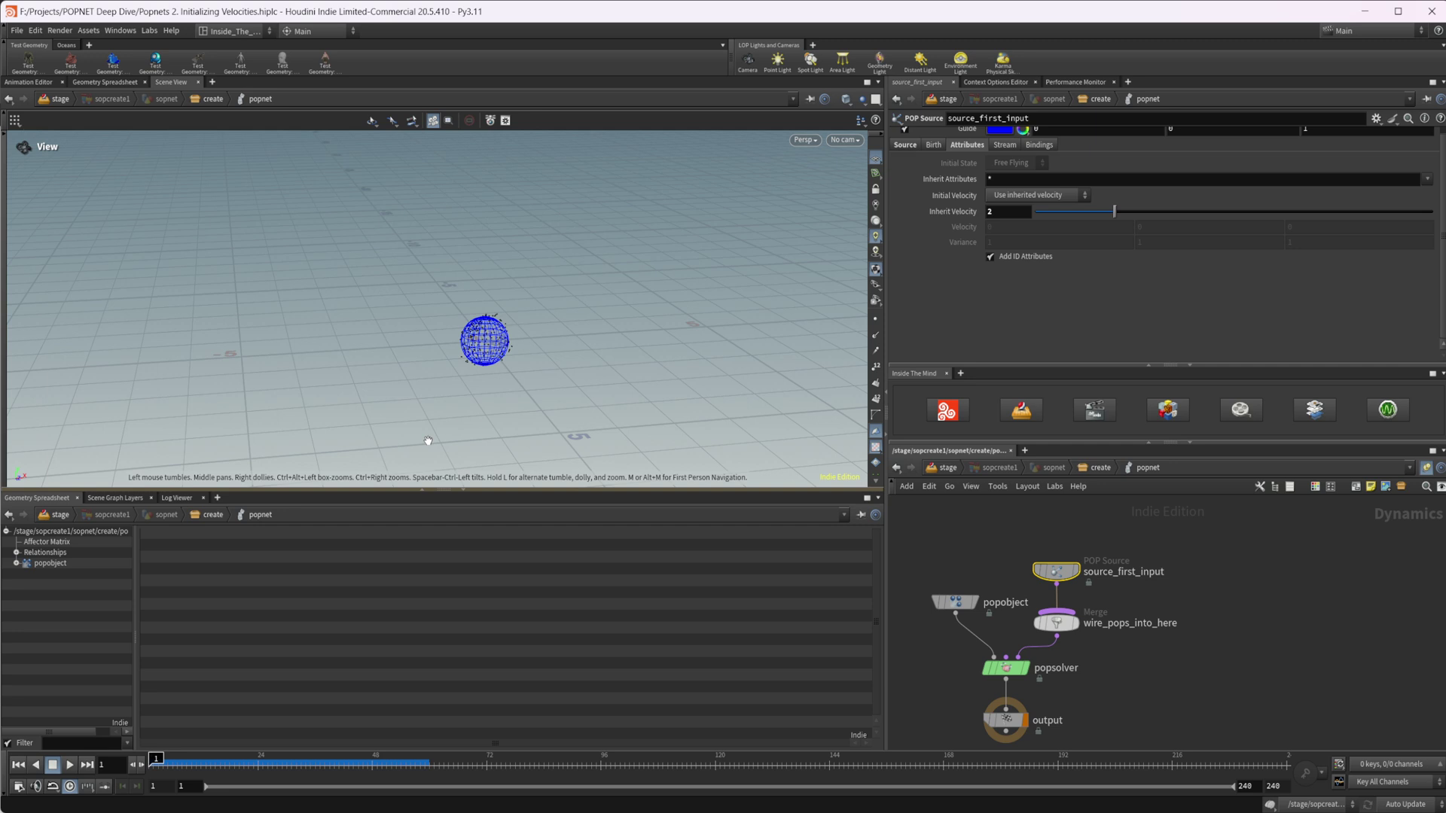
Step: Set the POP Source's Inherit Velocity to 0.1, play the simulation up to frame 114 and return to the first frame
{"action": "double_click", "coordinate": [1005, 216]}
{"action": "type", "text": ".1"}
{"action": "key", "text": "Return"}
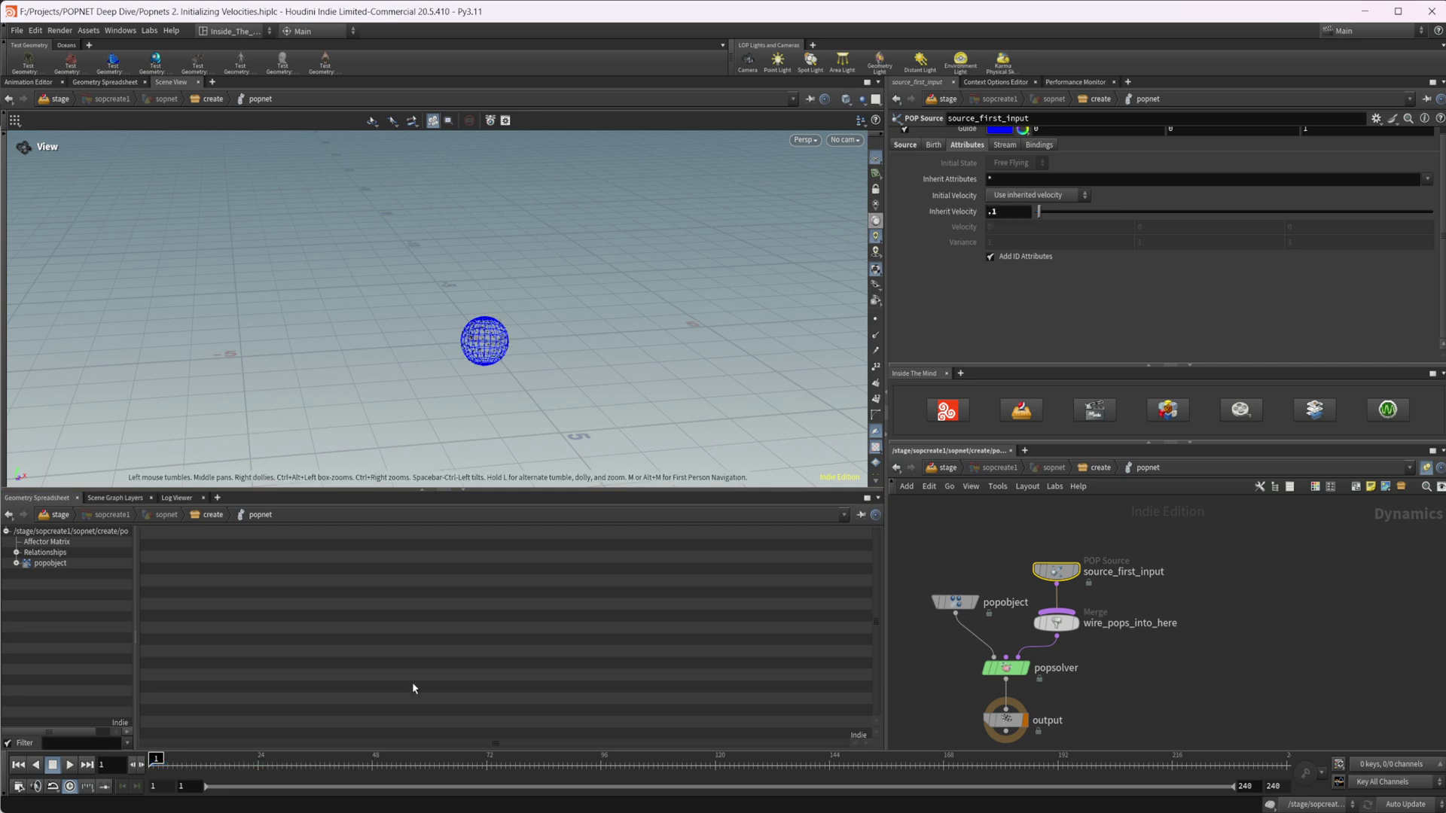
{"action": "left_click", "coordinate": [71, 765]}
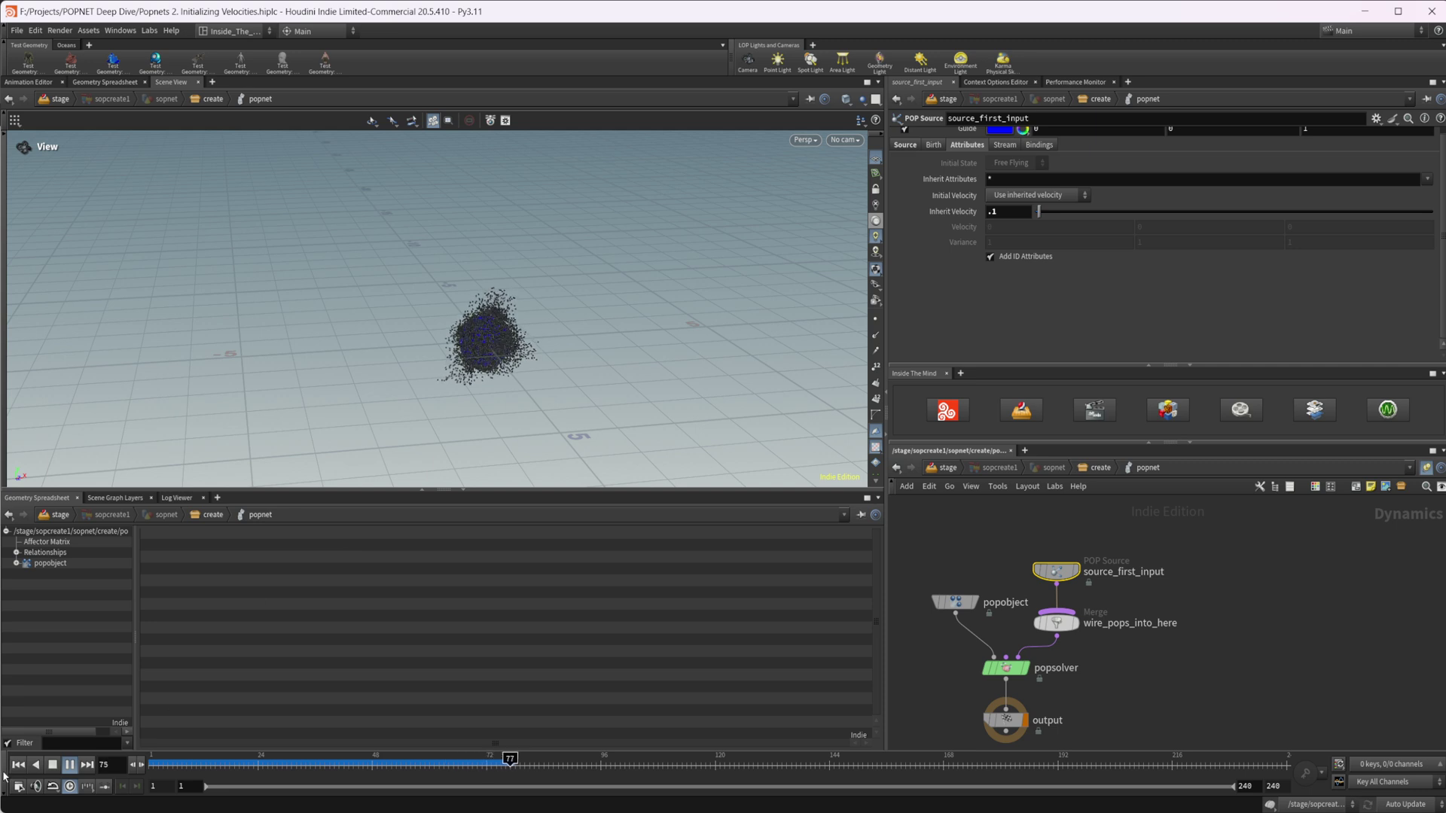
{"action": "left_click", "coordinate": [69, 765]}
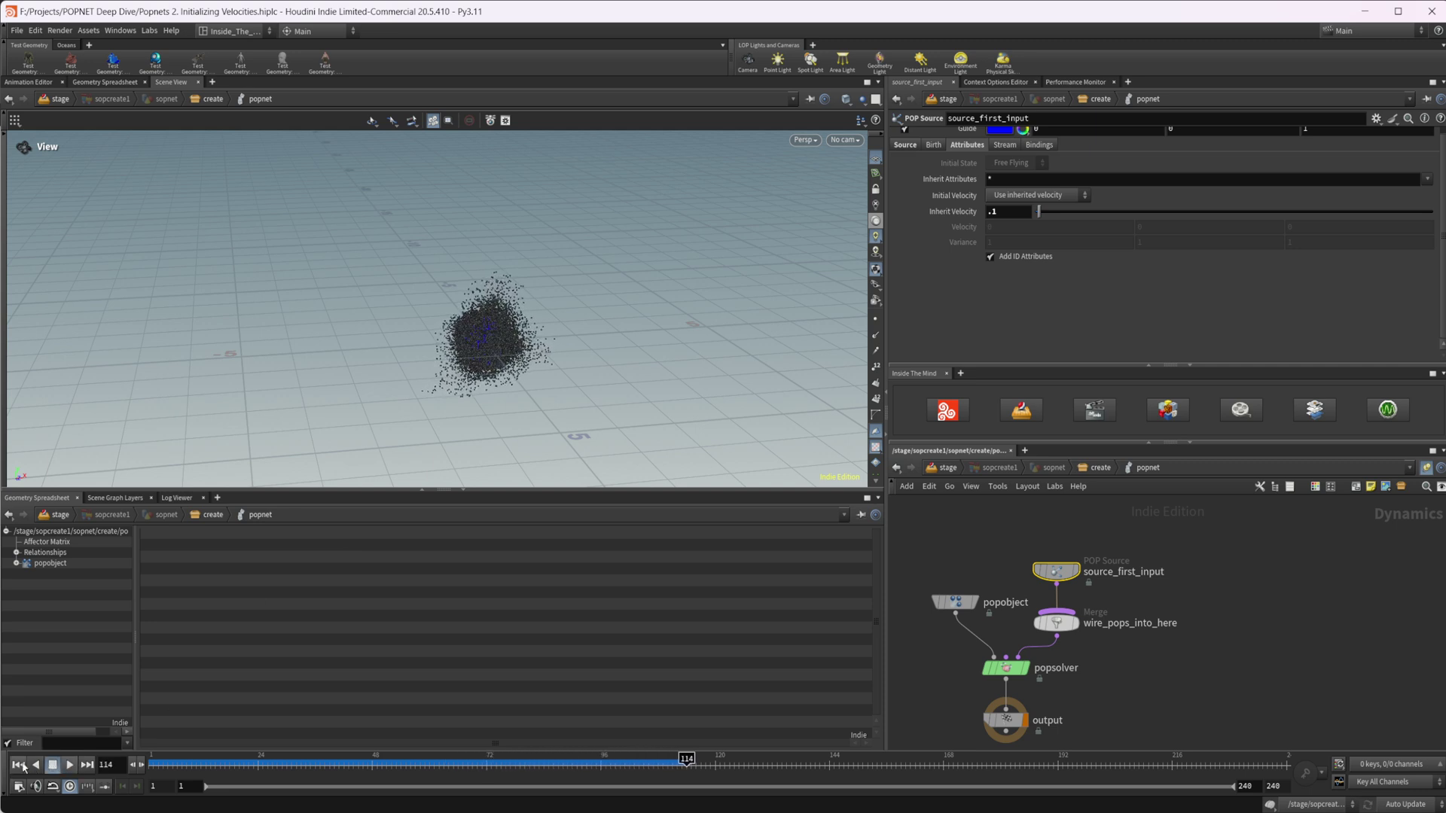
{"action": "left_click", "coordinate": [22, 765]}
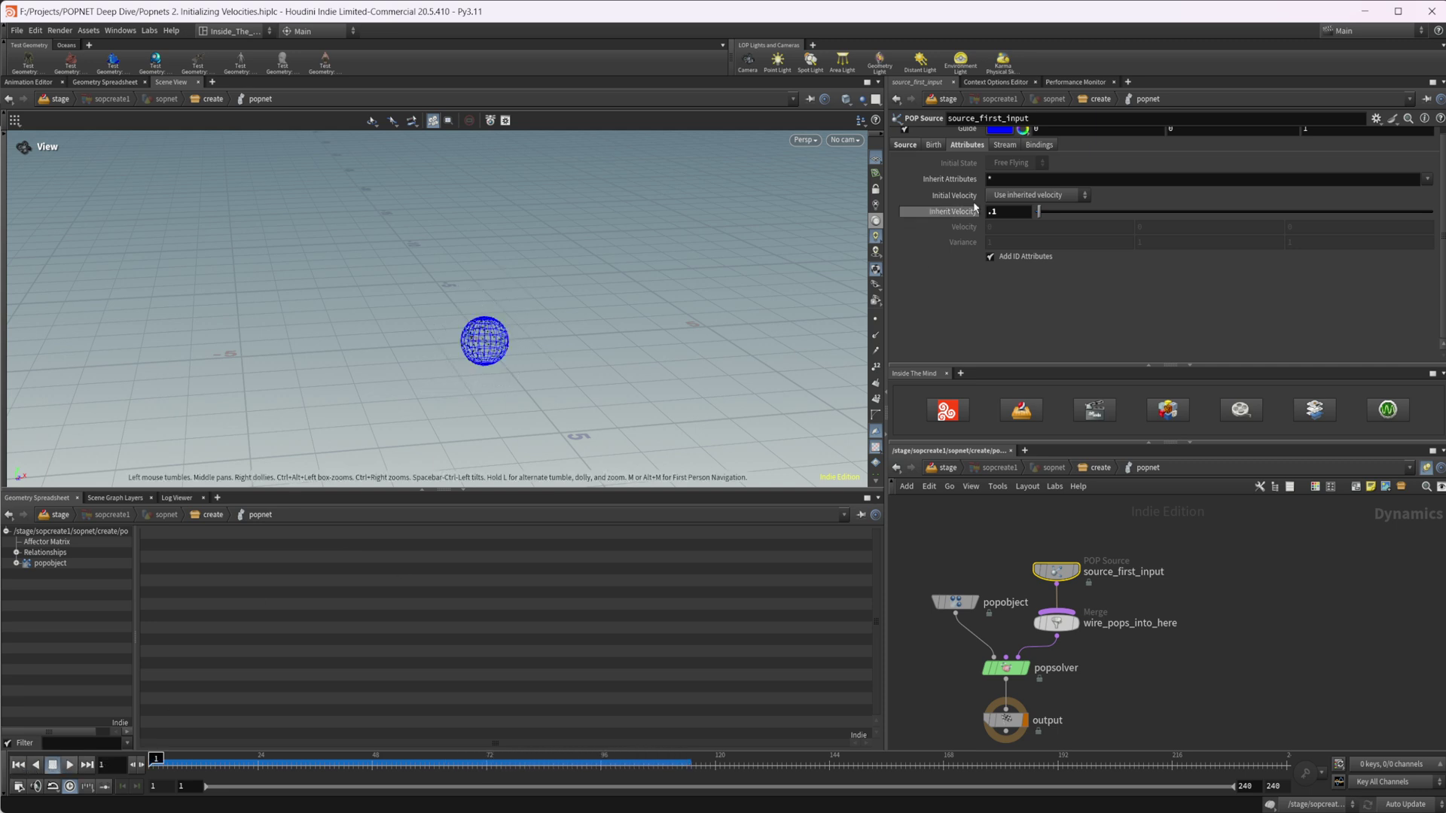
Step: Reset the POP Source's Inherit Velocity to its default of 1 and set Initial Velocity to Add to inherited velocity
{"action": "middle_click", "coordinate": [922, 213], "text": "ctrl"}
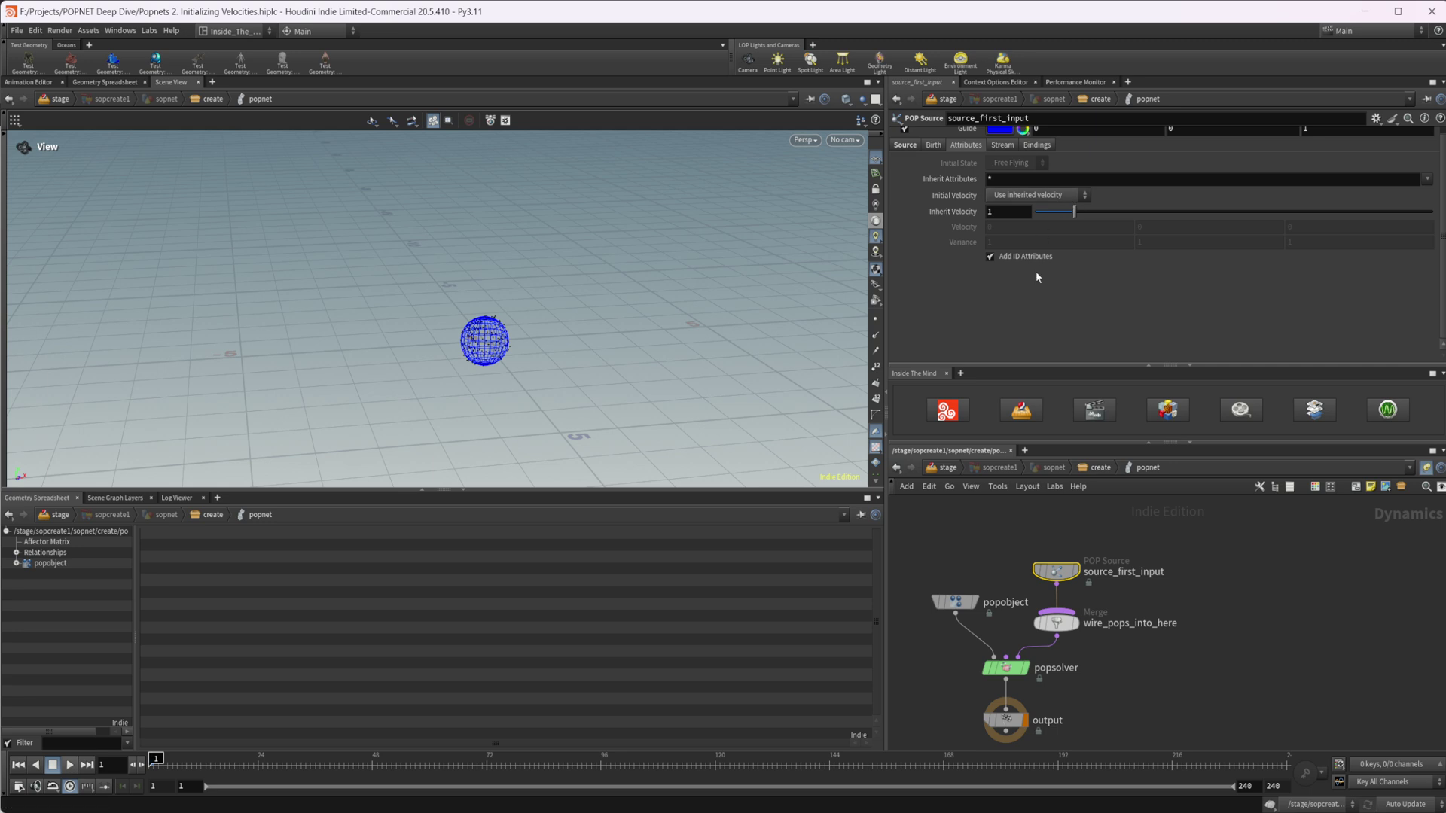
{"action": "scroll", "coordinate": [1036, 272], "scroll_direction": "up", "scroll_amount": 1}
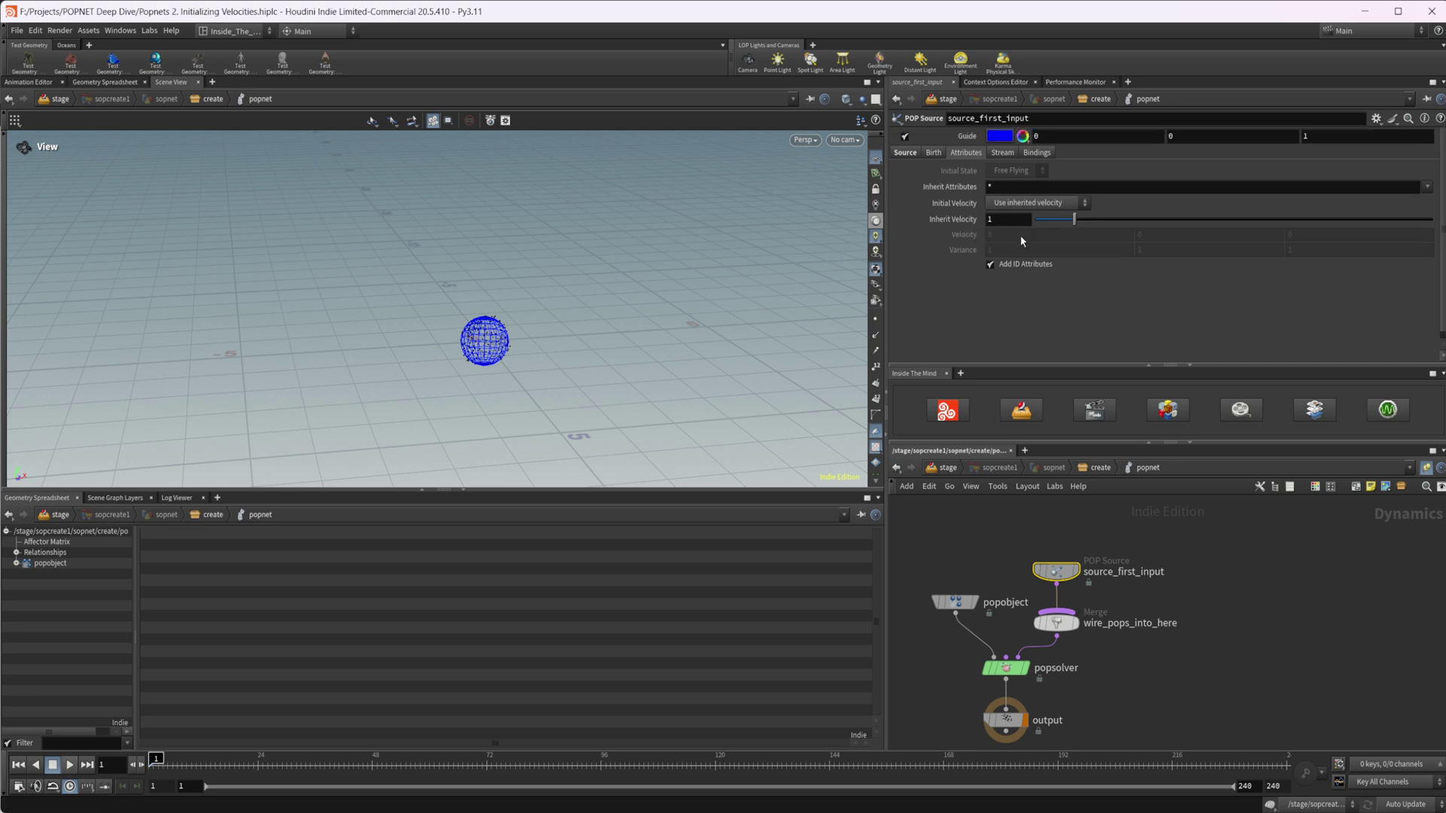
{"action": "left_click", "coordinate": [1019, 204]}
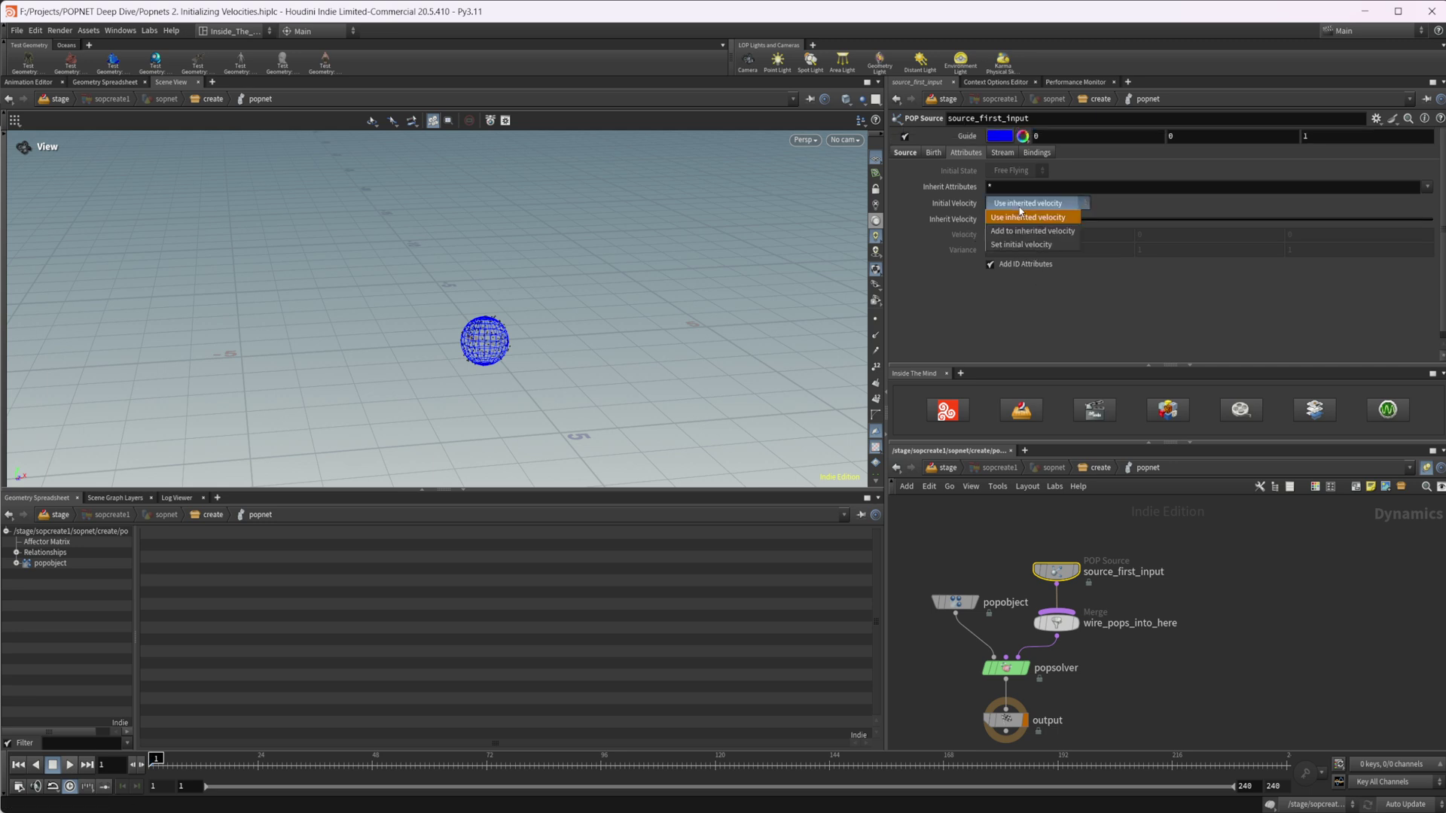
{"action": "left_click", "coordinate": [1032, 230]}
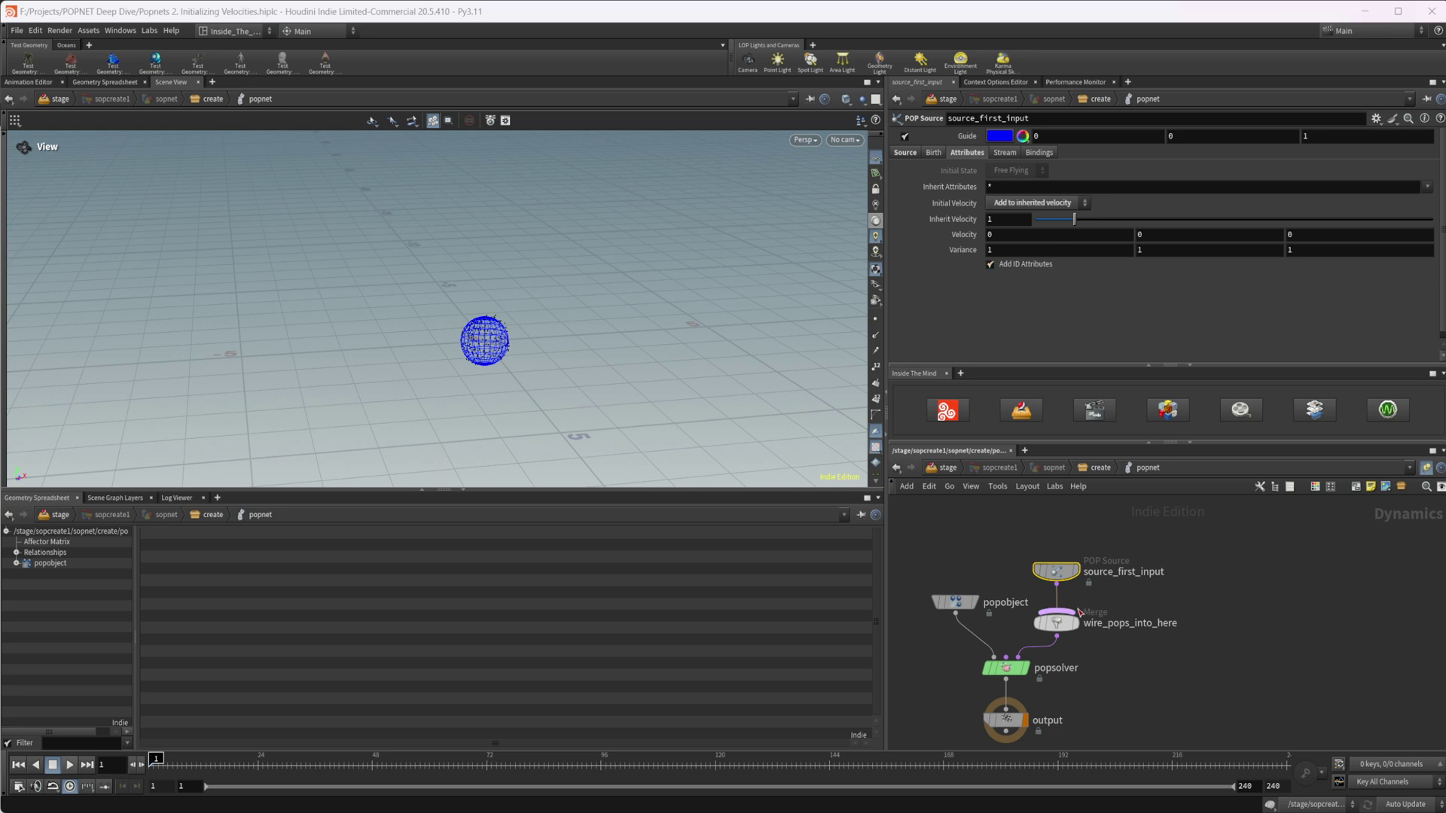
Step: Go up to the geometry network, move pointvelocity1 aside and wire an Attribute Wrangle between sphere1 and popnet in its place
{"action": "key", "text": "u"}
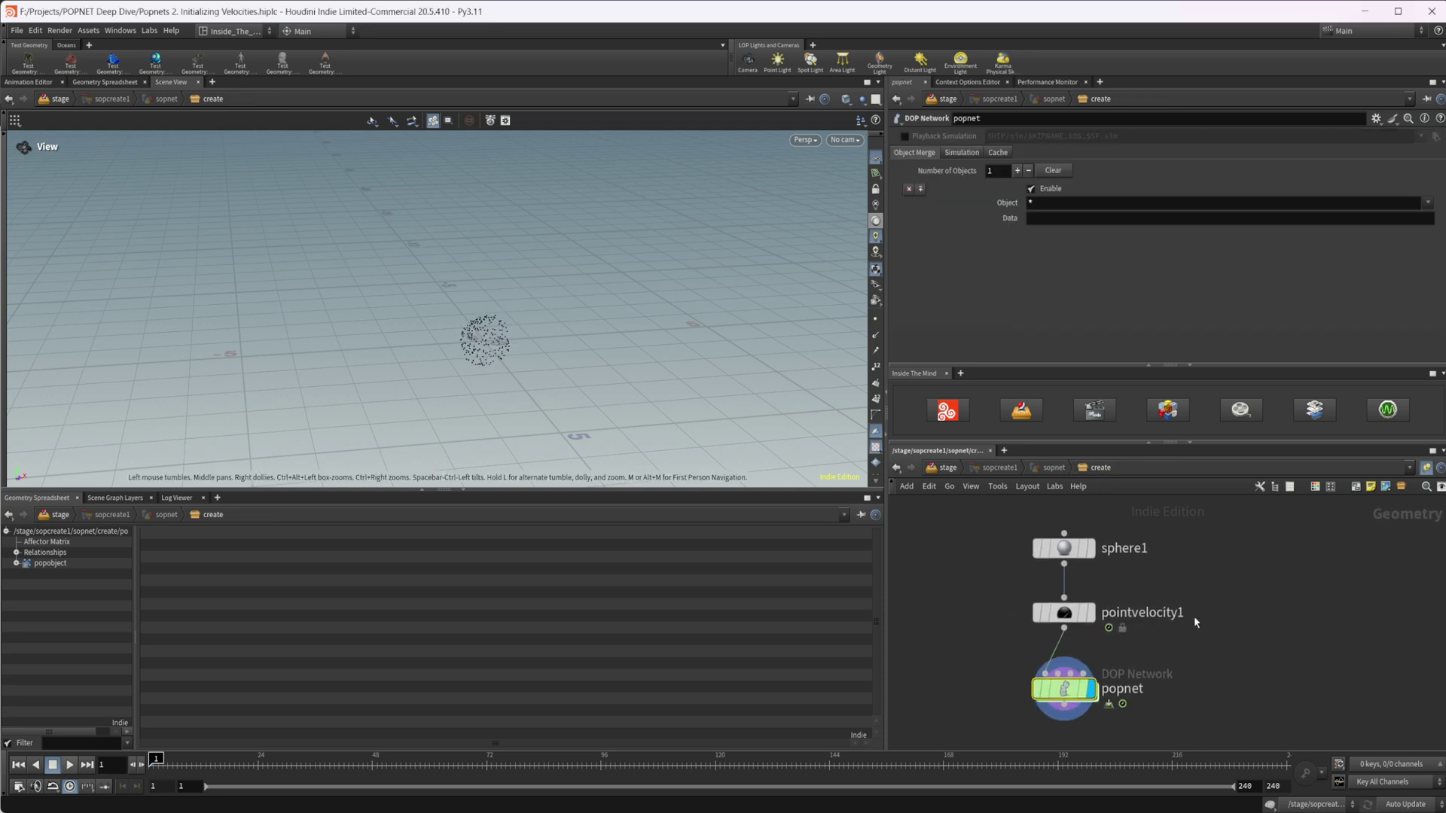
{"action": "mouse_move", "coordinate": [1073, 618]}
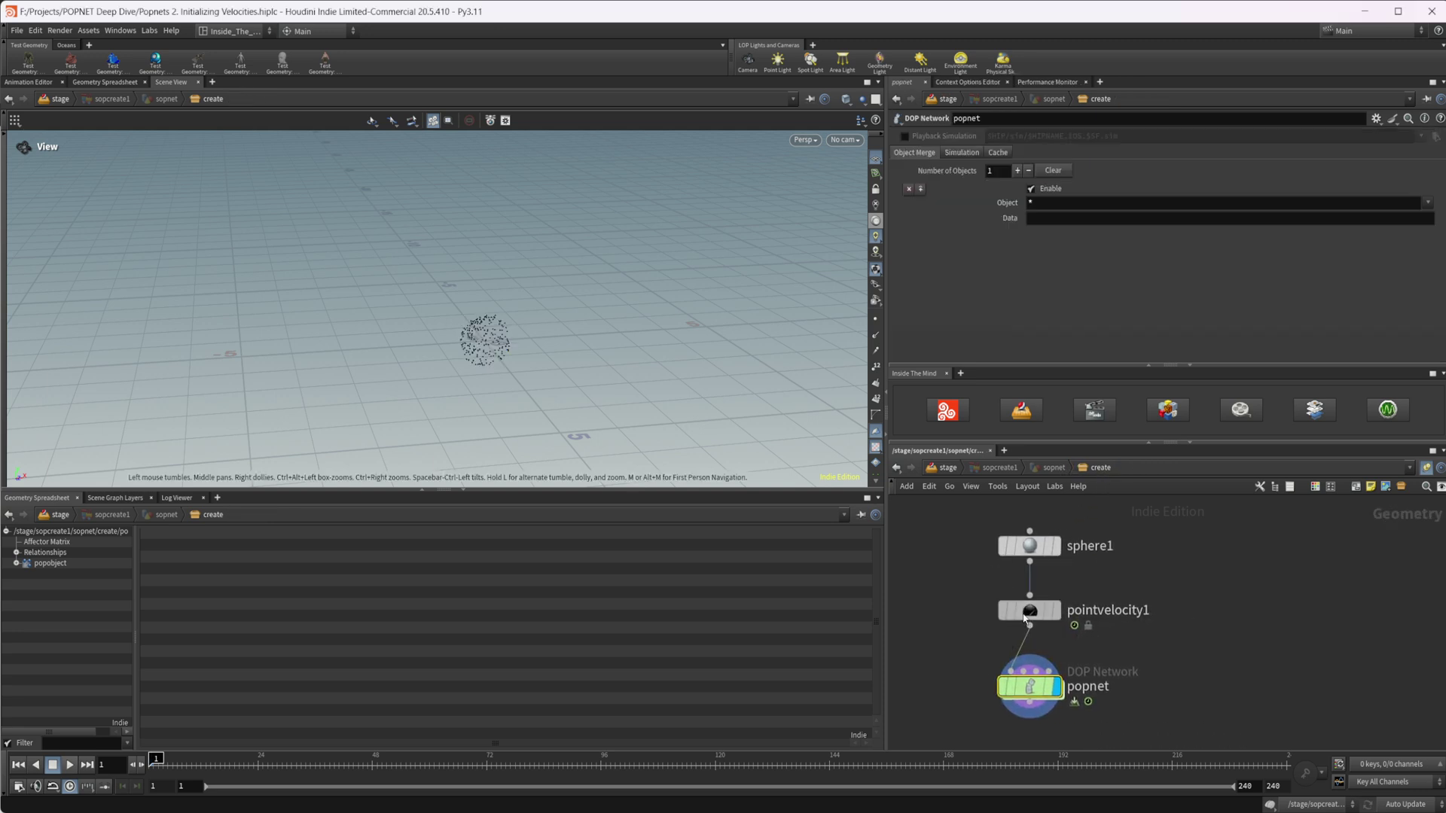
{"action": "left_click_drag", "start_coordinate": [1024, 620], "coordinate": [916, 622]}
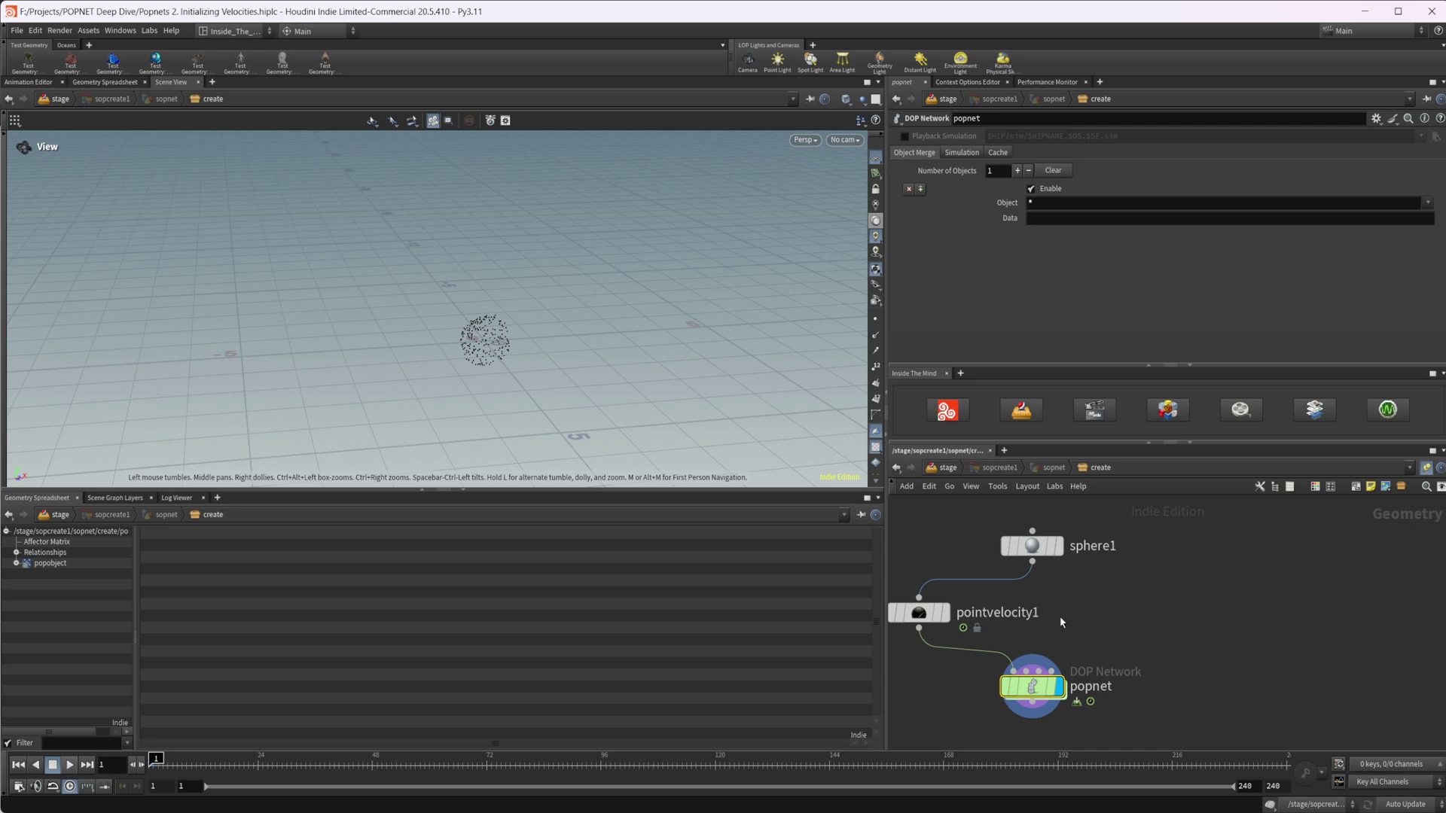
{"action": "key", "text": "Tab"}
{"action": "type", "text": "attw"}
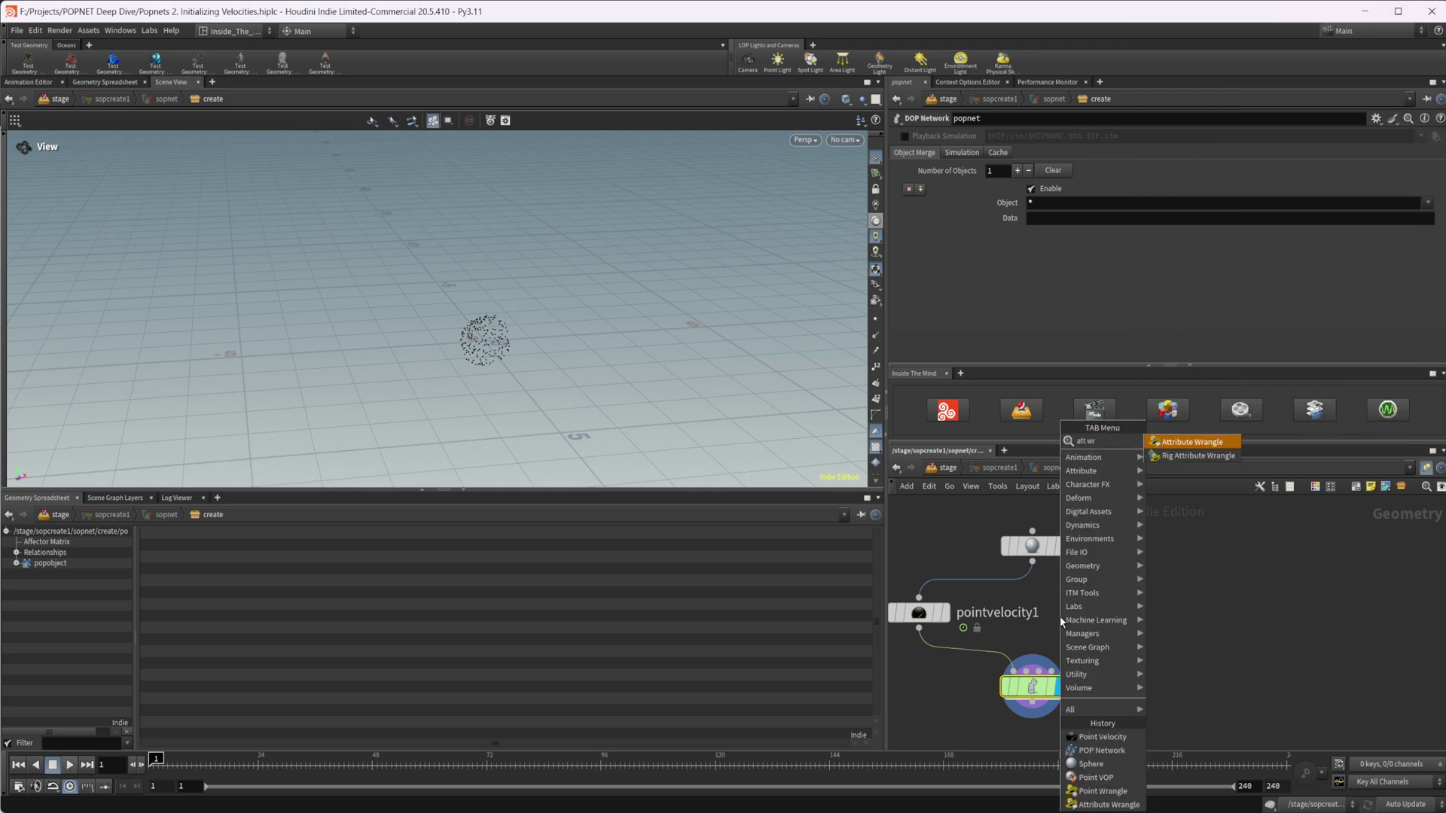
{"action": "key", "text": "Return"}
{"action": "left_click", "coordinate": [1060, 622]}
{"action": "left_click_drag", "start_coordinate": [1060, 622], "coordinate": [1037, 621]}
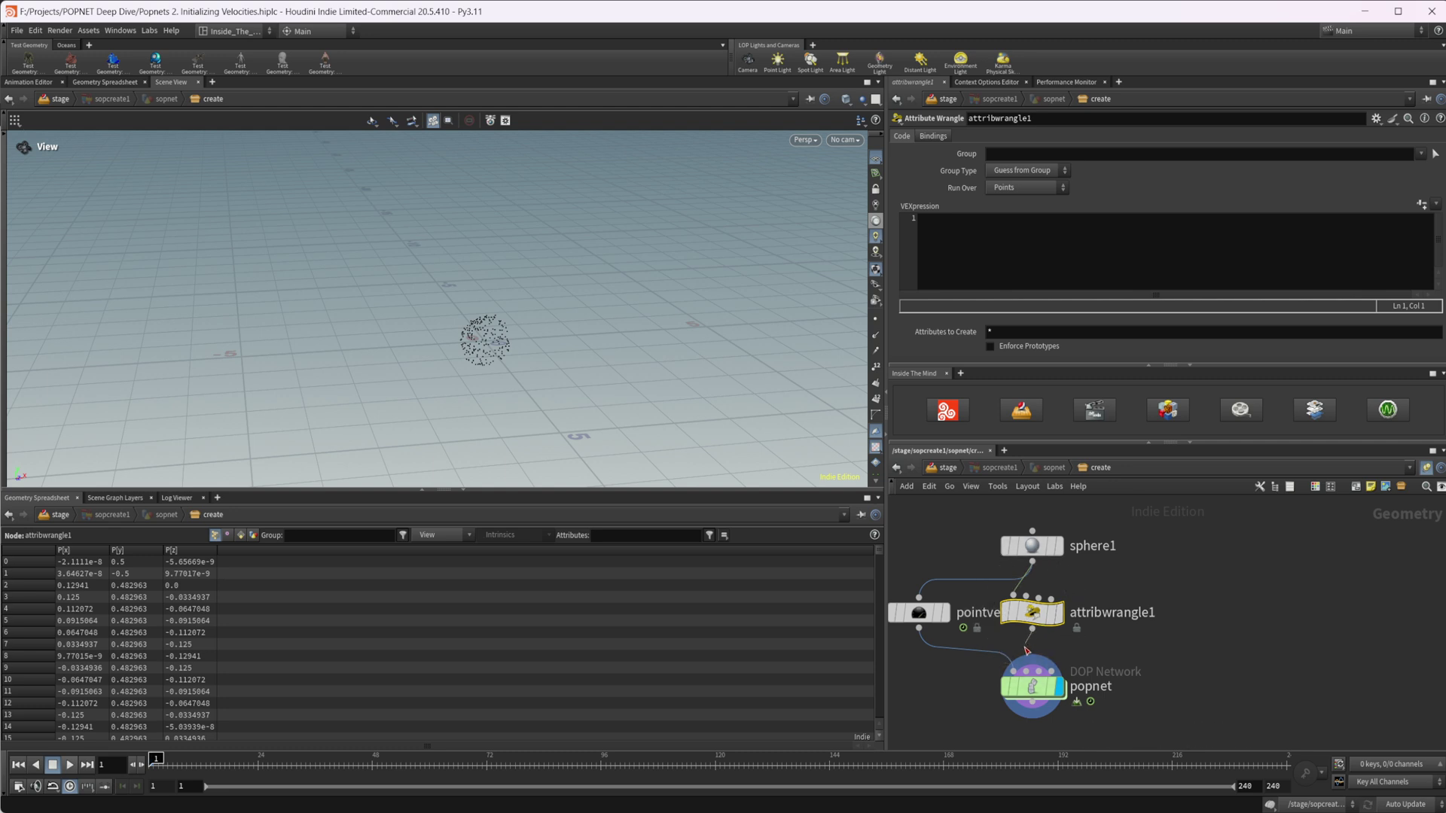
Step: Write the expression v@v = set(0,1,0); in the Attribute Wrangle to give the points an upward velocity
{"action": "left_click", "coordinate": [970, 215]}
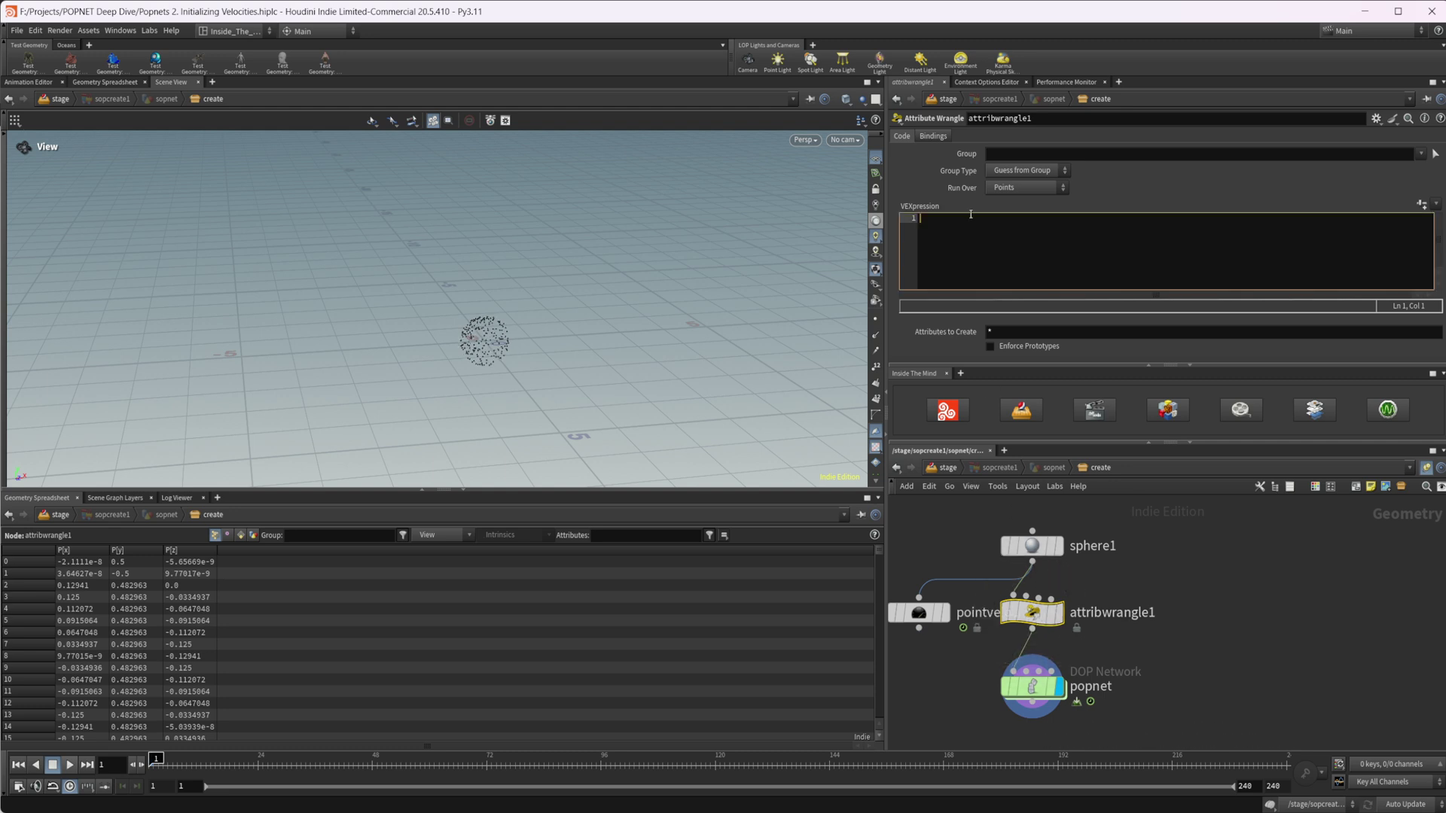
{"action": "type", "text": "v@v ="}
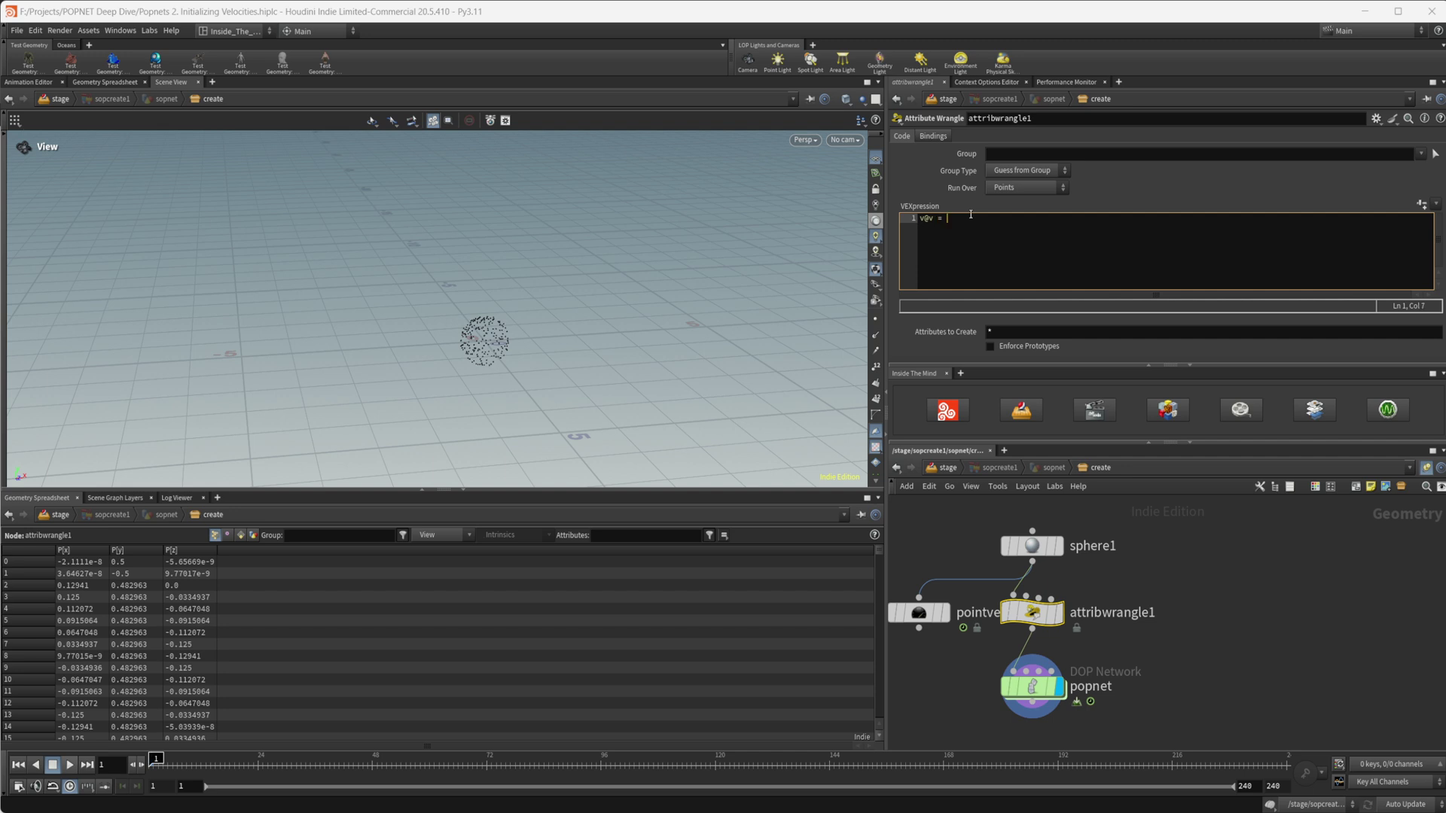
{"action": "type", "text": " set(0"}
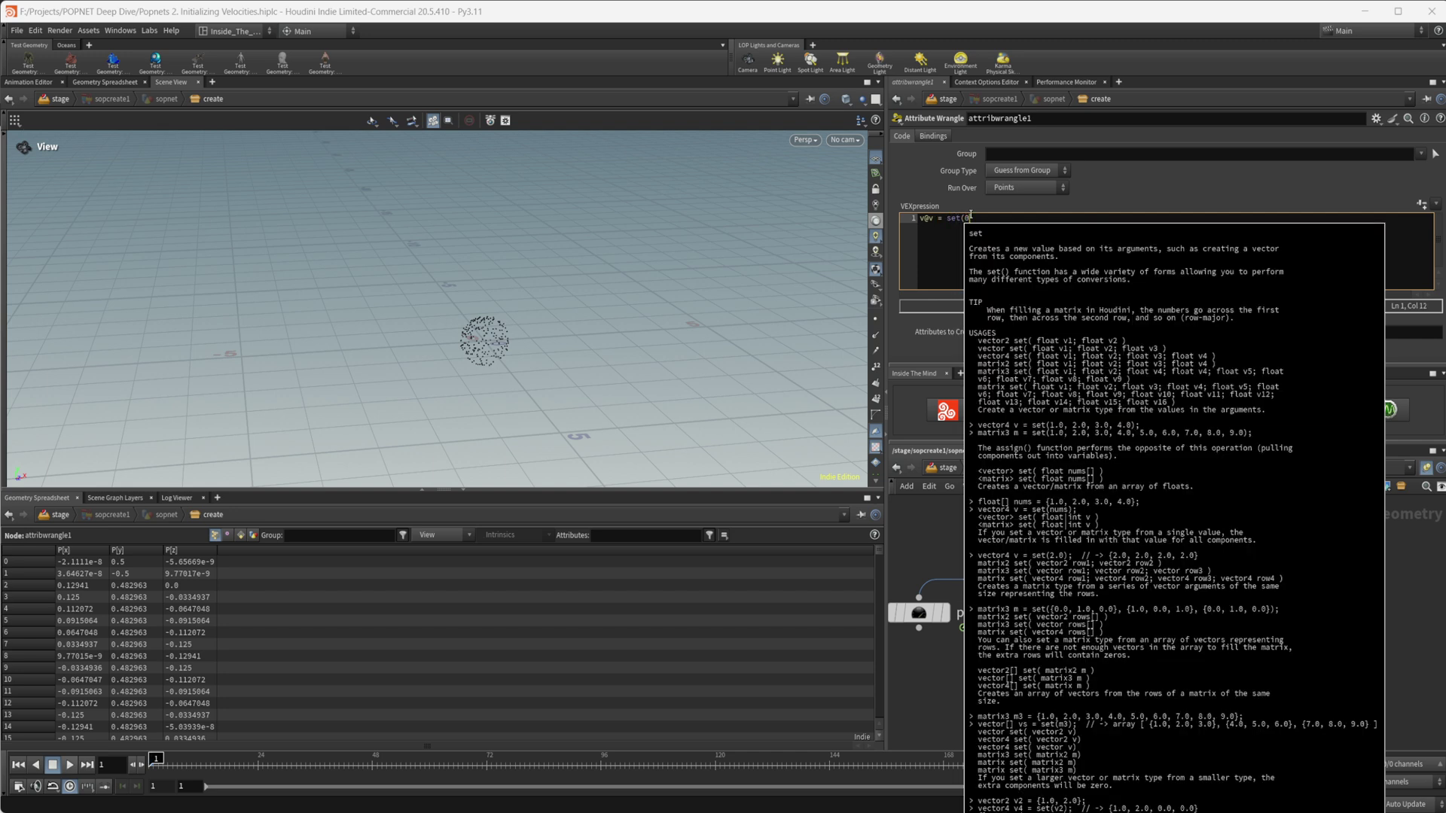
{"action": "type", "text": ",1,0)"}
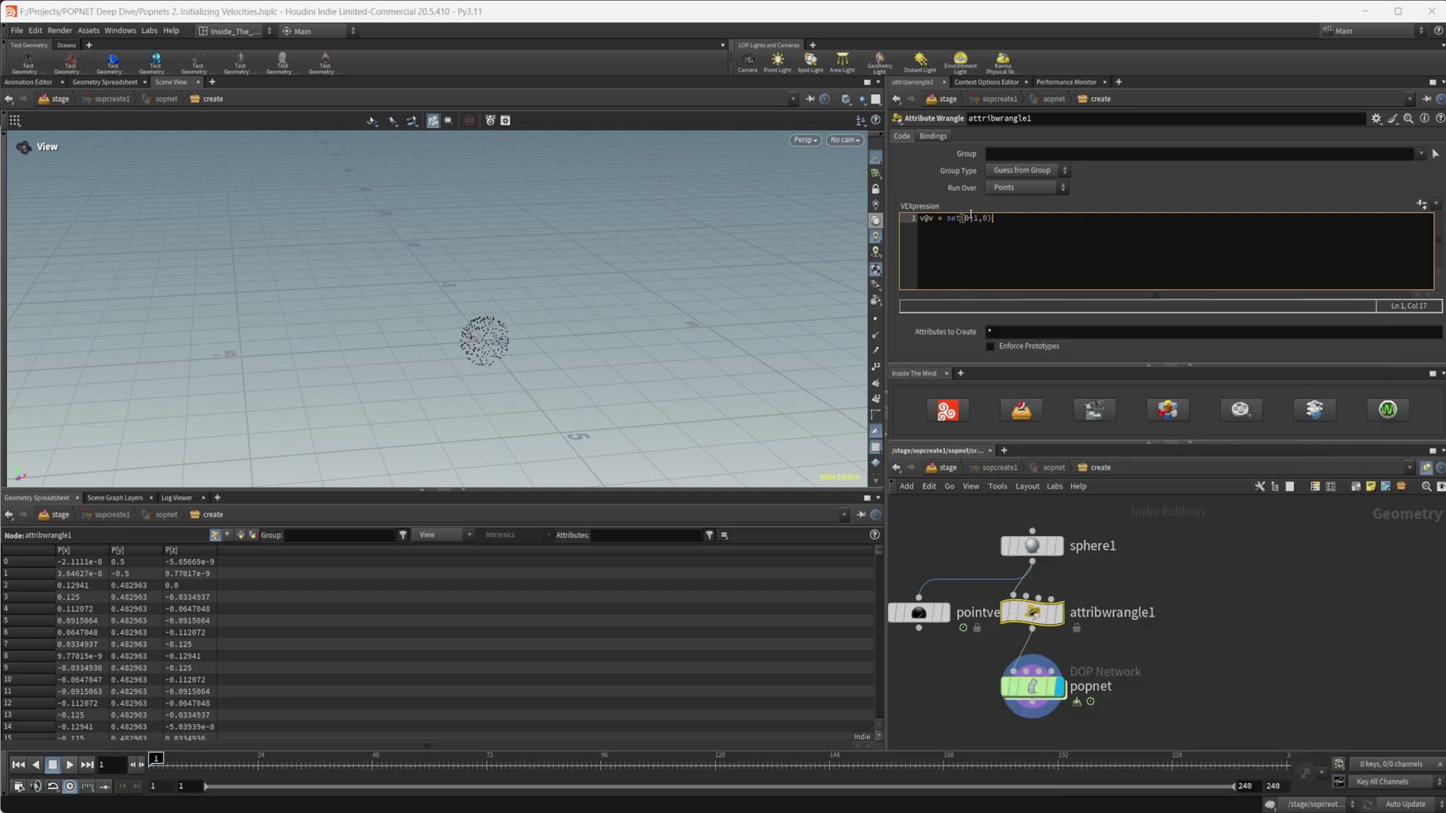
{"action": "type", "text": ";"}
{"action": "key", "text": "Return"}
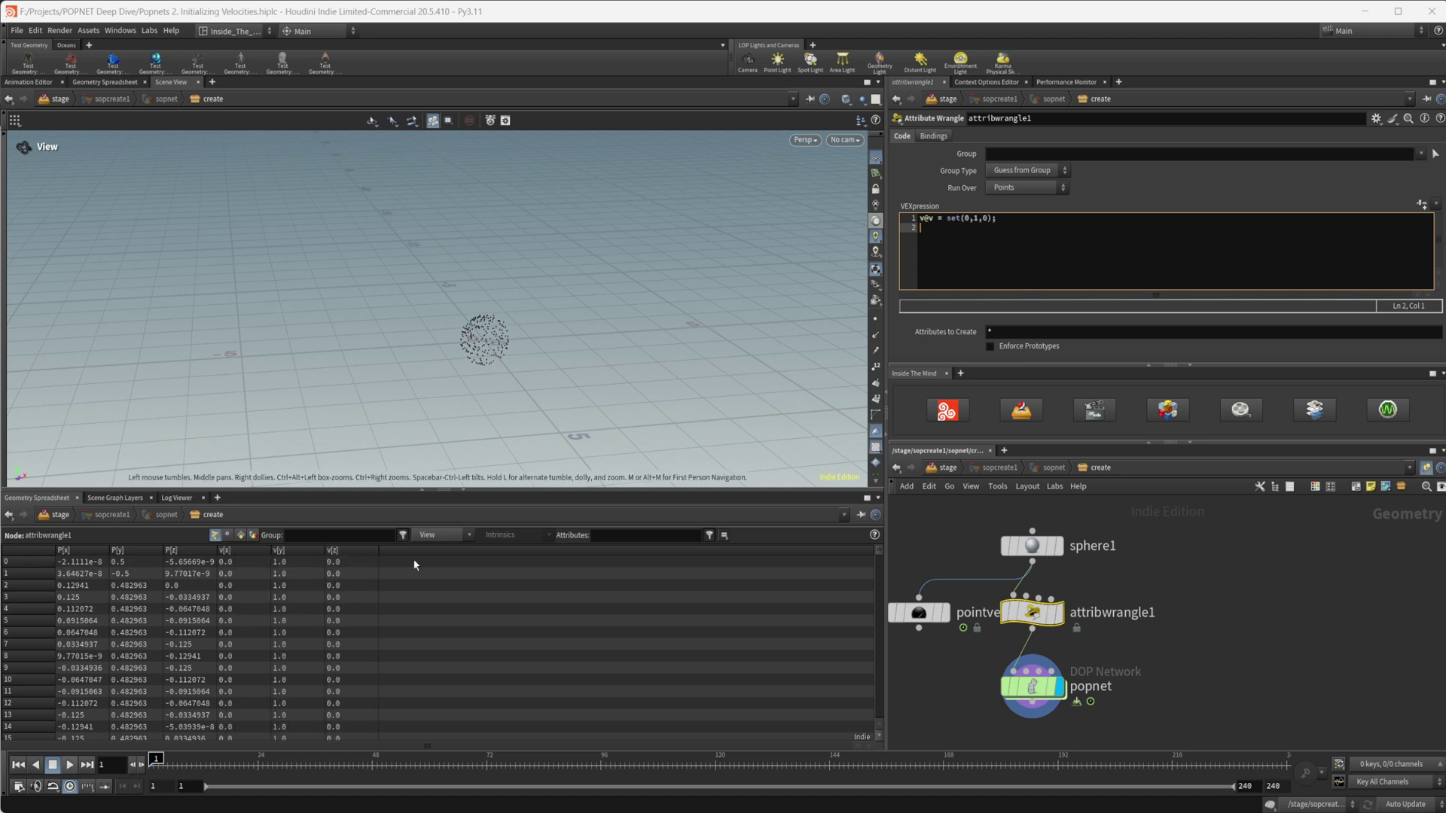
Step: Play the simulation briefly, go inside popnet and set the POP Source's Initial Velocity to Use inherited velocity
{"action": "left_click", "coordinate": [69, 764]}
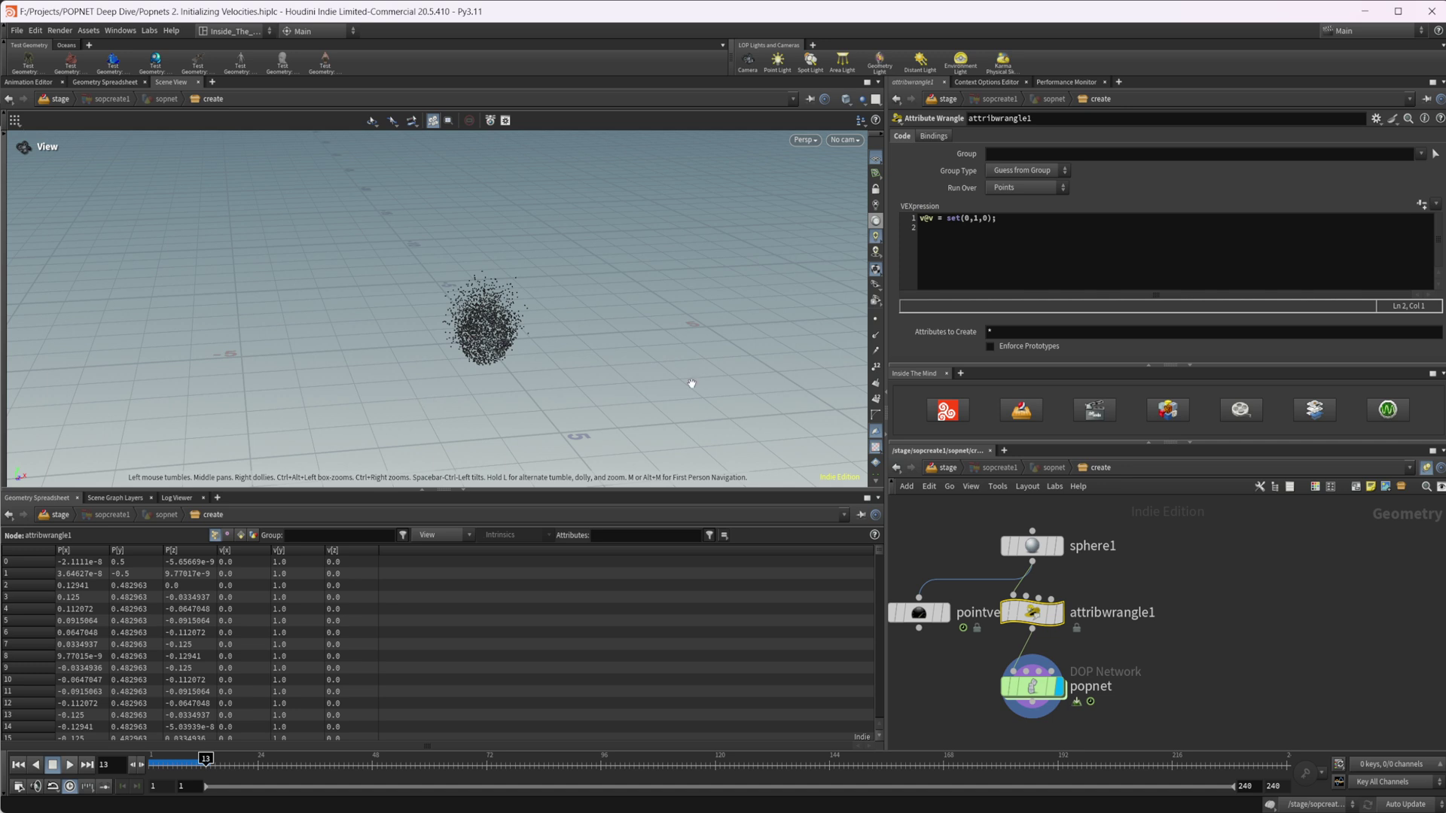
{"action": "double_click", "coordinate": [1043, 667]}
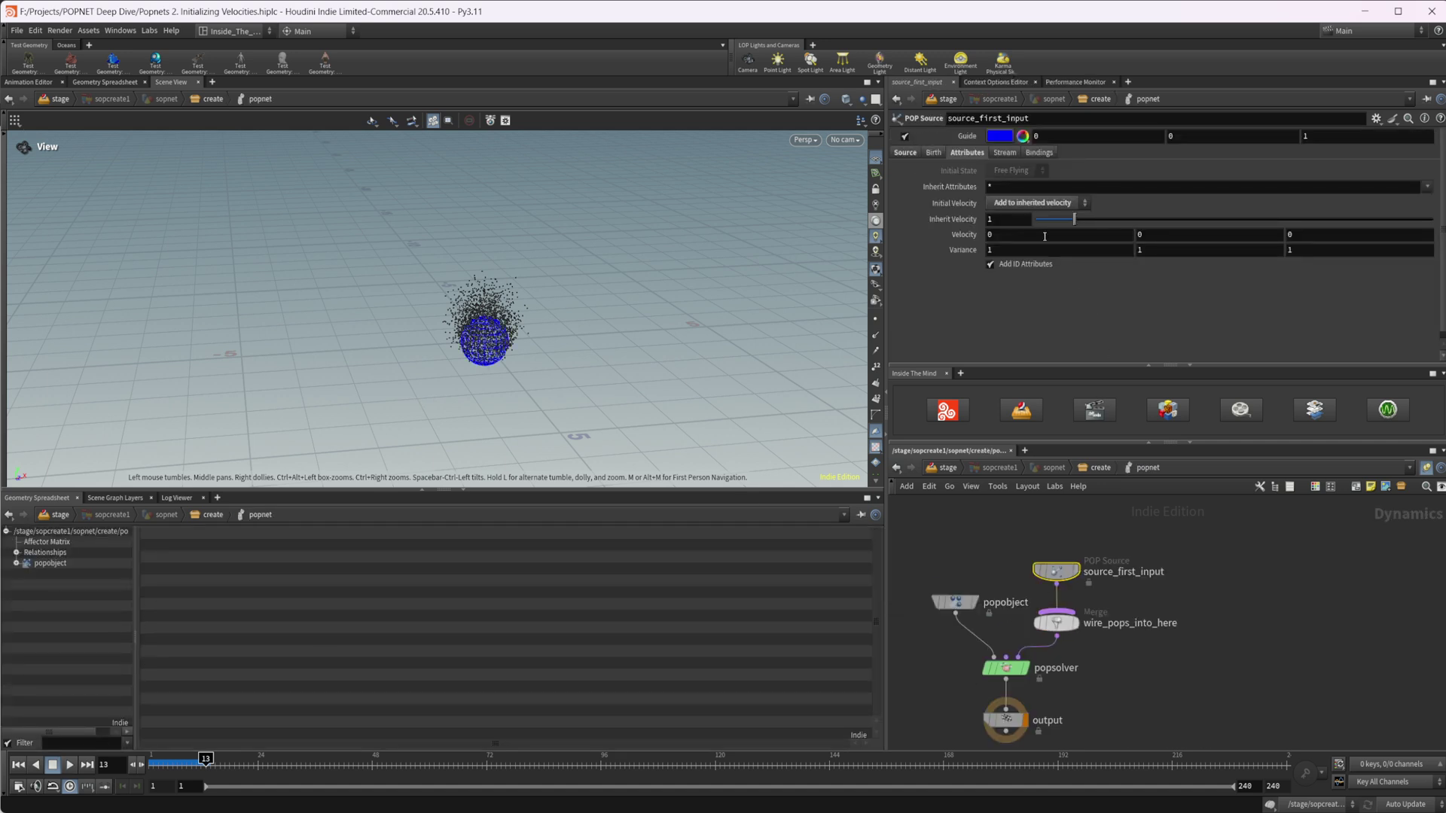
{"action": "left_click", "coordinate": [1033, 202]}
{"action": "left_click", "coordinate": [1031, 218]}
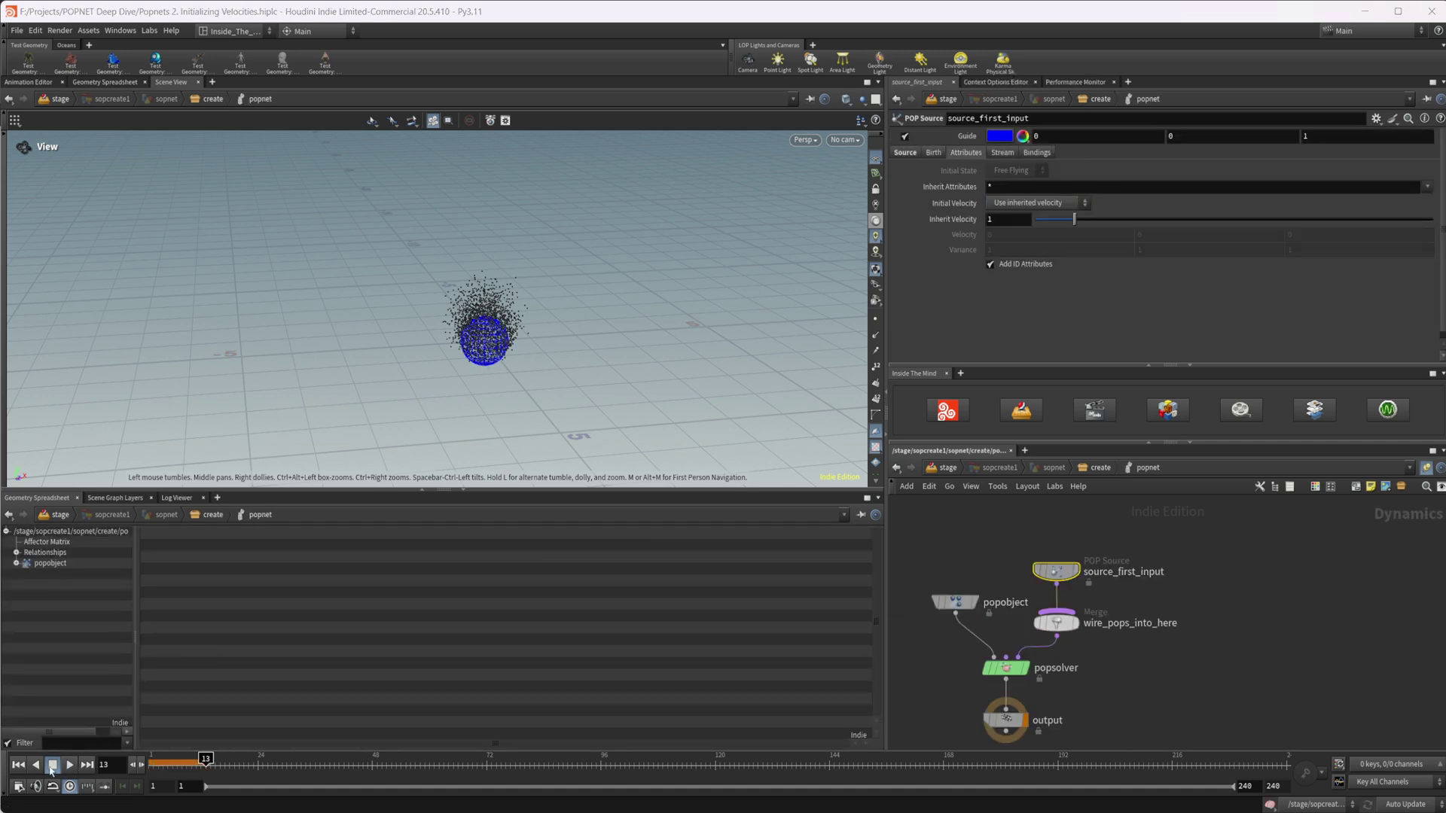
Step: Play the simulation using only the wrangle's inherited velocity and stop it at frame 89
{"action": "left_click", "coordinate": [52, 764]}
{"action": "left_click", "coordinate": [64, 764]}
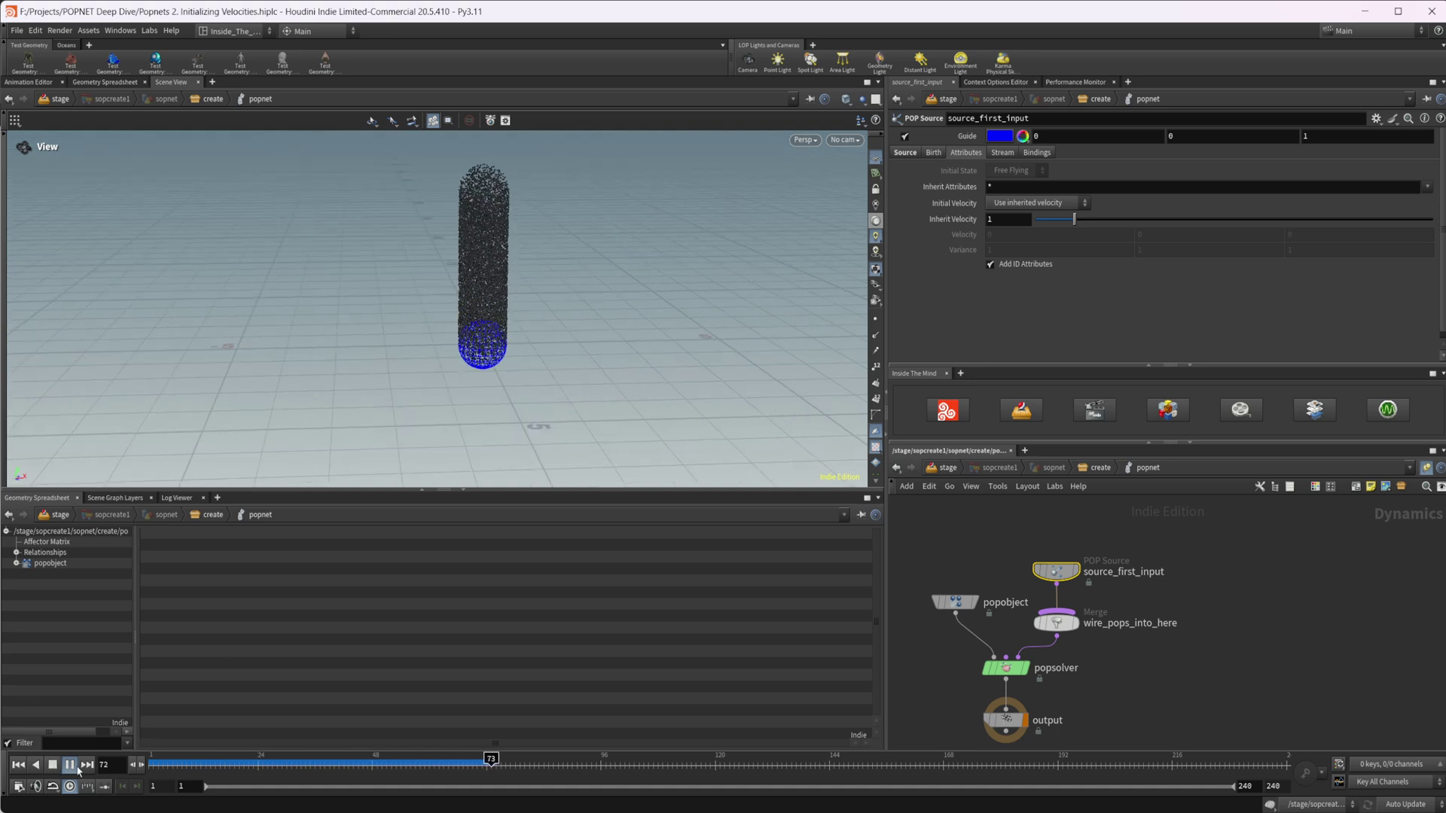
{"action": "left_click", "coordinate": [70, 765]}
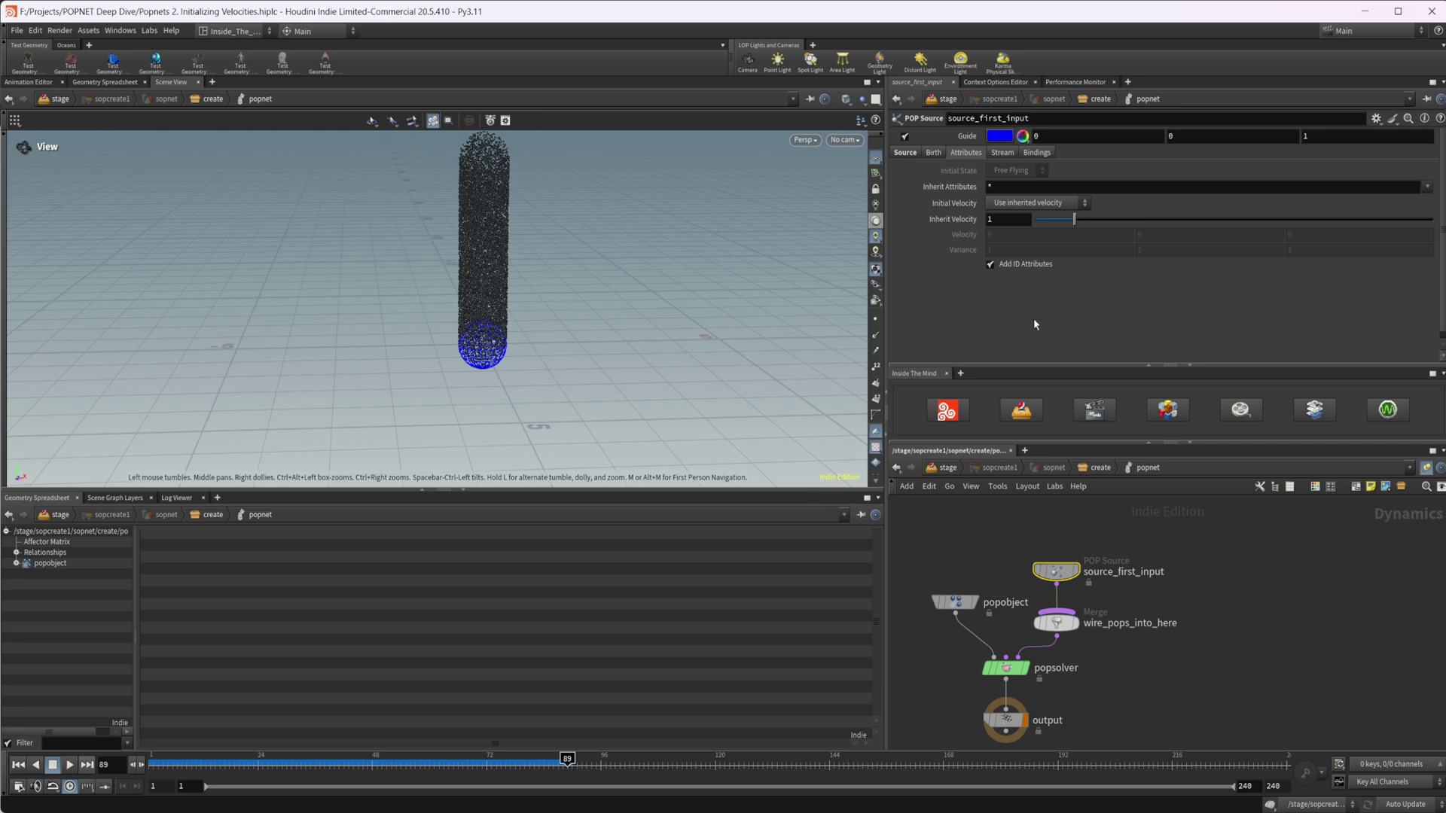
Step: Set the POP Source's Initial Velocity to Add to inherited velocity and play the simulation from the first frame up to frame 41
{"action": "left_click", "coordinate": [1036, 204]}
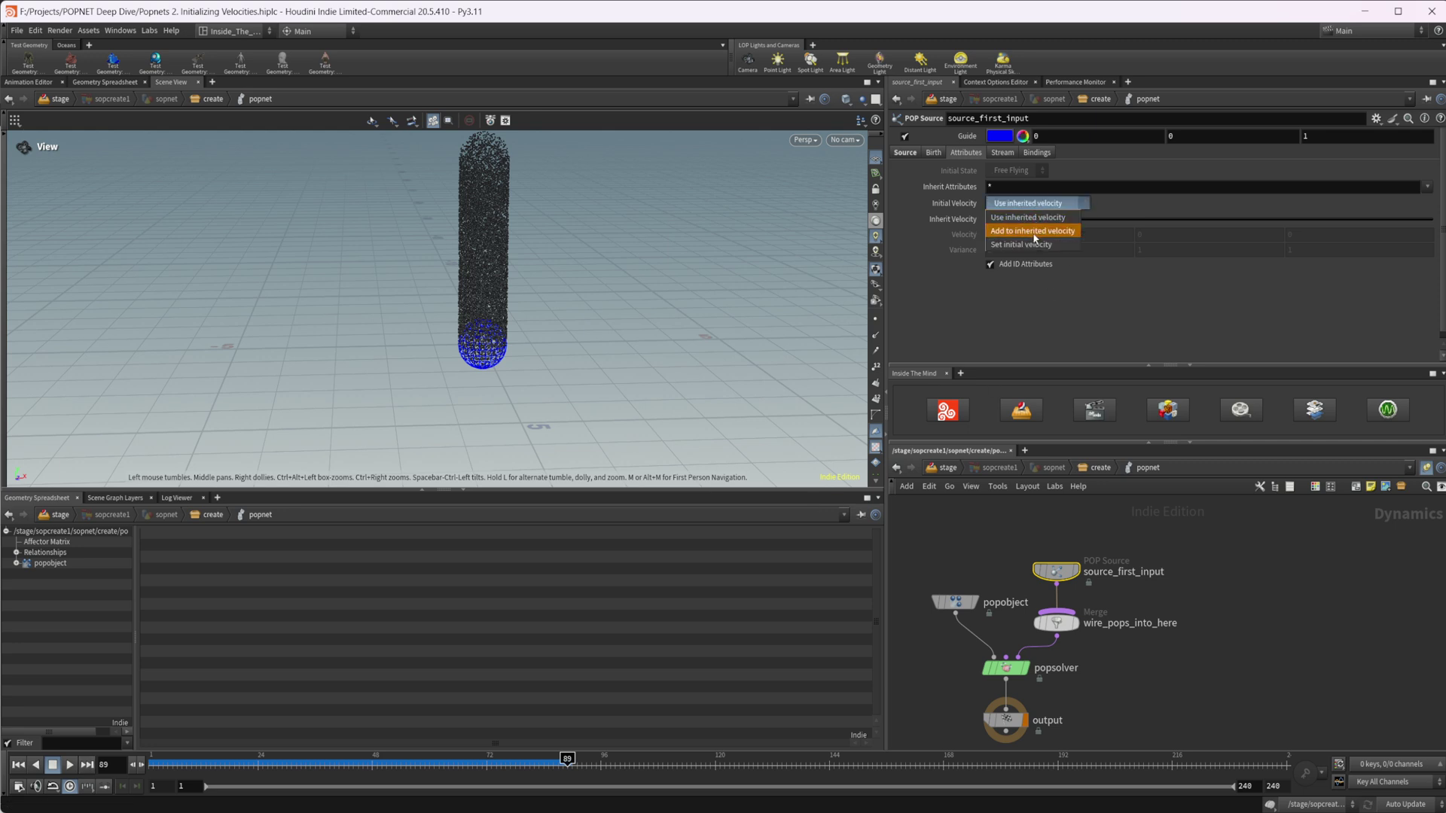
{"action": "left_click", "coordinate": [1034, 234]}
{"action": "left_click", "coordinate": [18, 764]}
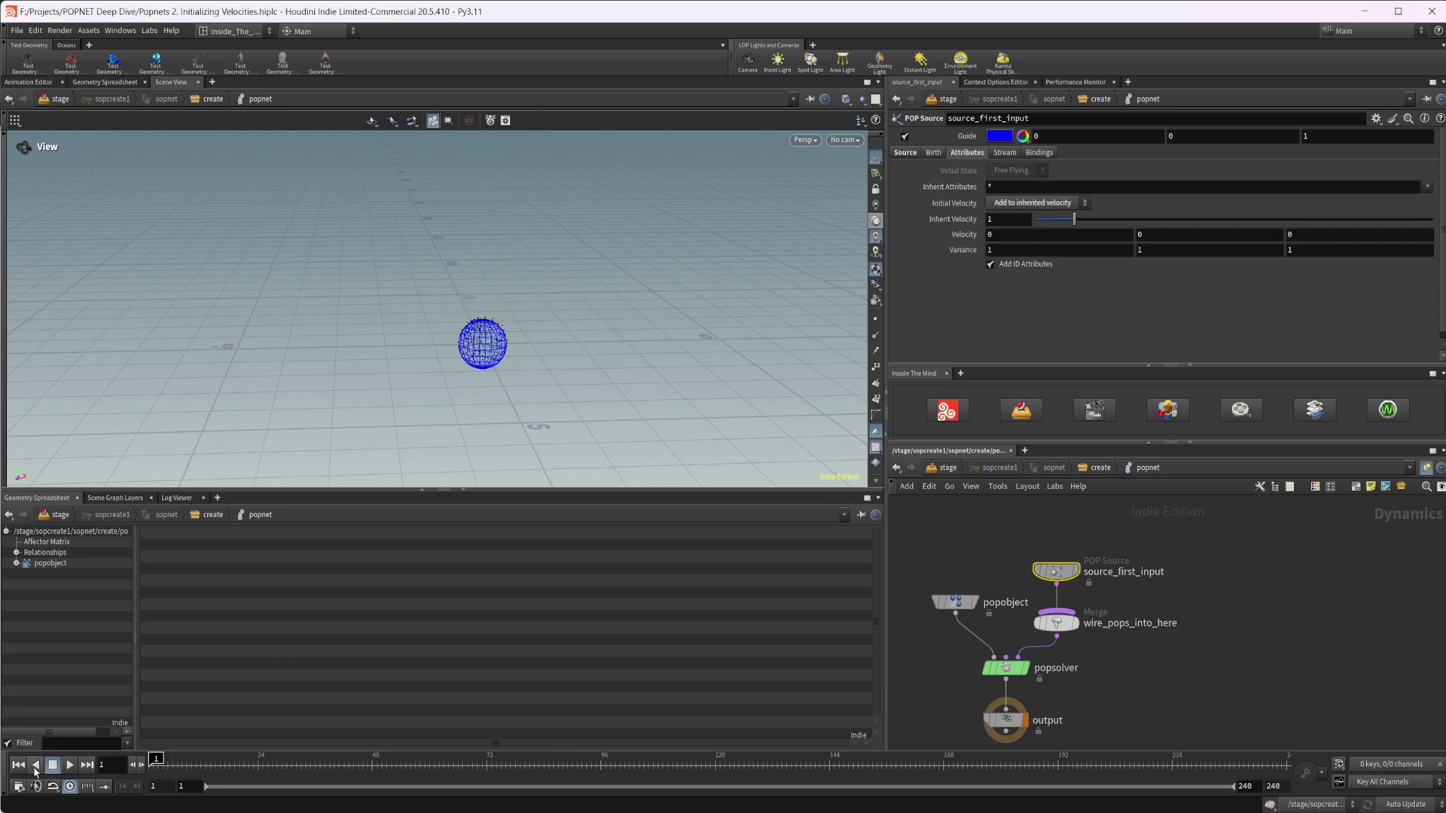
{"action": "left_click", "coordinate": [68, 764]}
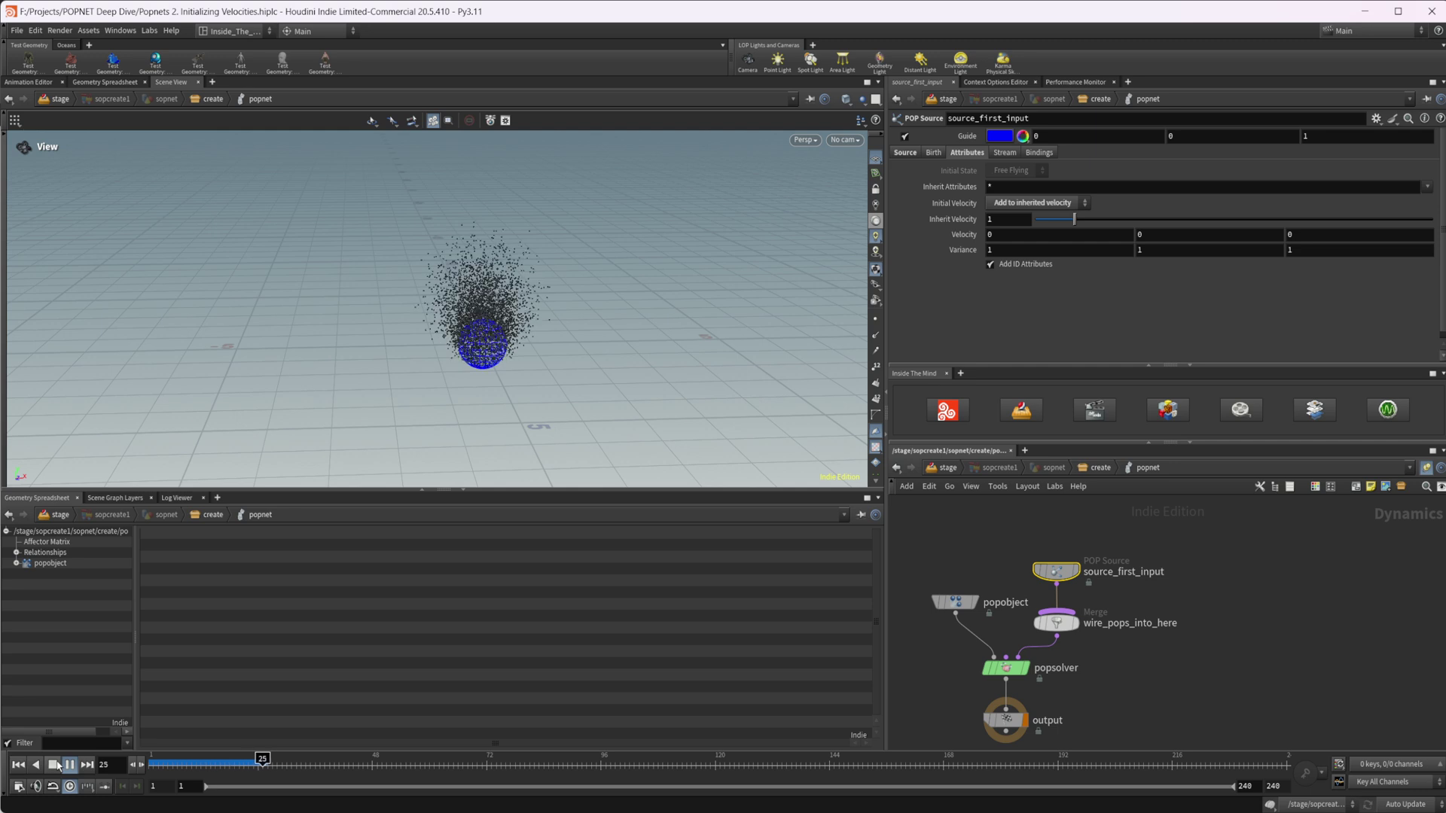
{"action": "left_click", "coordinate": [56, 765]}
{"action": "left_click_drag", "start_coordinate": [568, 448], "coordinate": [380, 276], "text": "alt"}
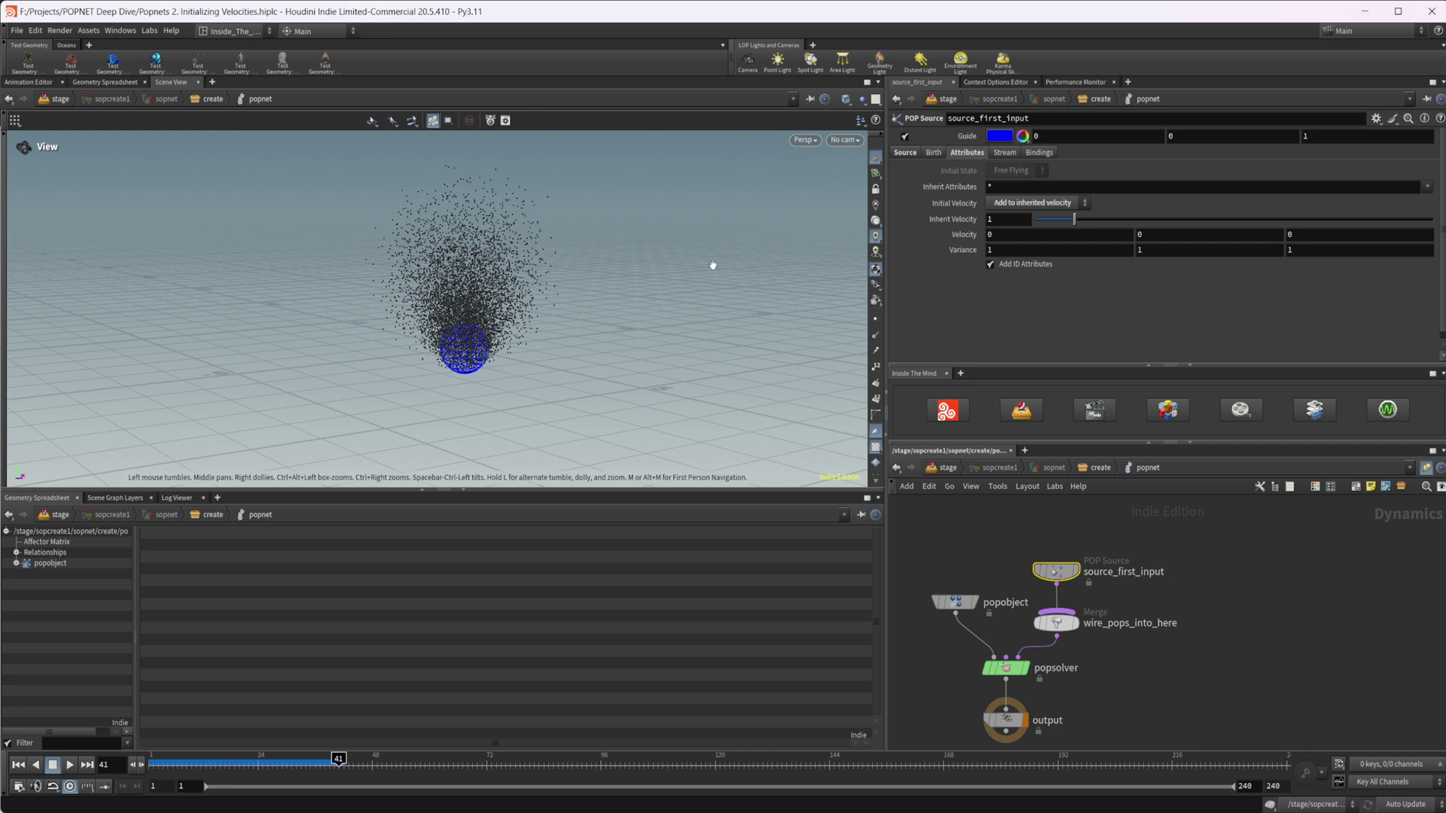
Step: Set all three components of the POP Source's velocity Variance to 0
{"action": "left_click", "coordinate": [1001, 250]}
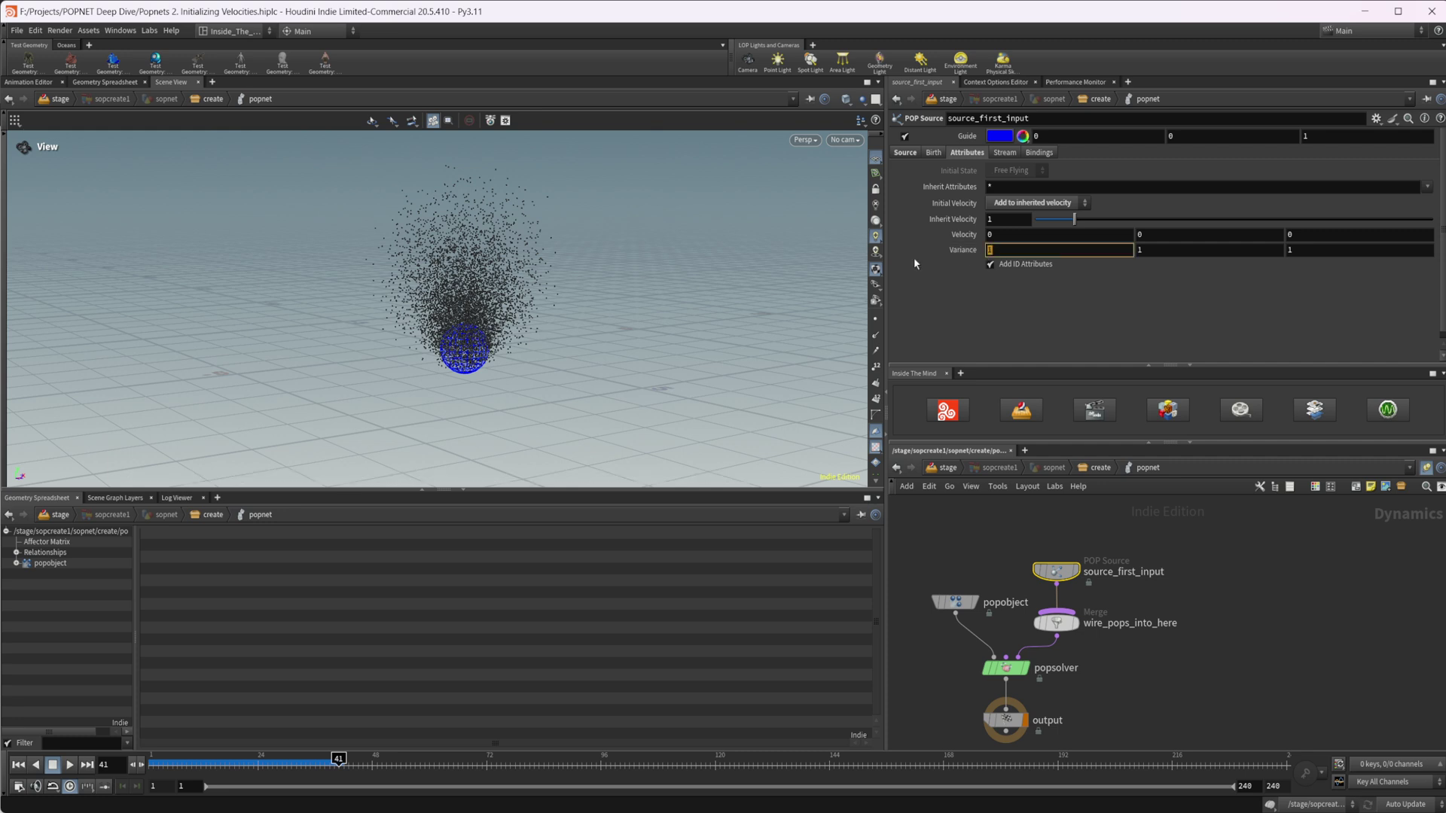
{"action": "type", "text": "0"}
{"action": "key", "text": "Tab"}
{"action": "type", "text": "0"}
{"action": "key", "text": "Tab"}
{"action": "type", "text": "0"}
{"action": "key", "text": "Return"}
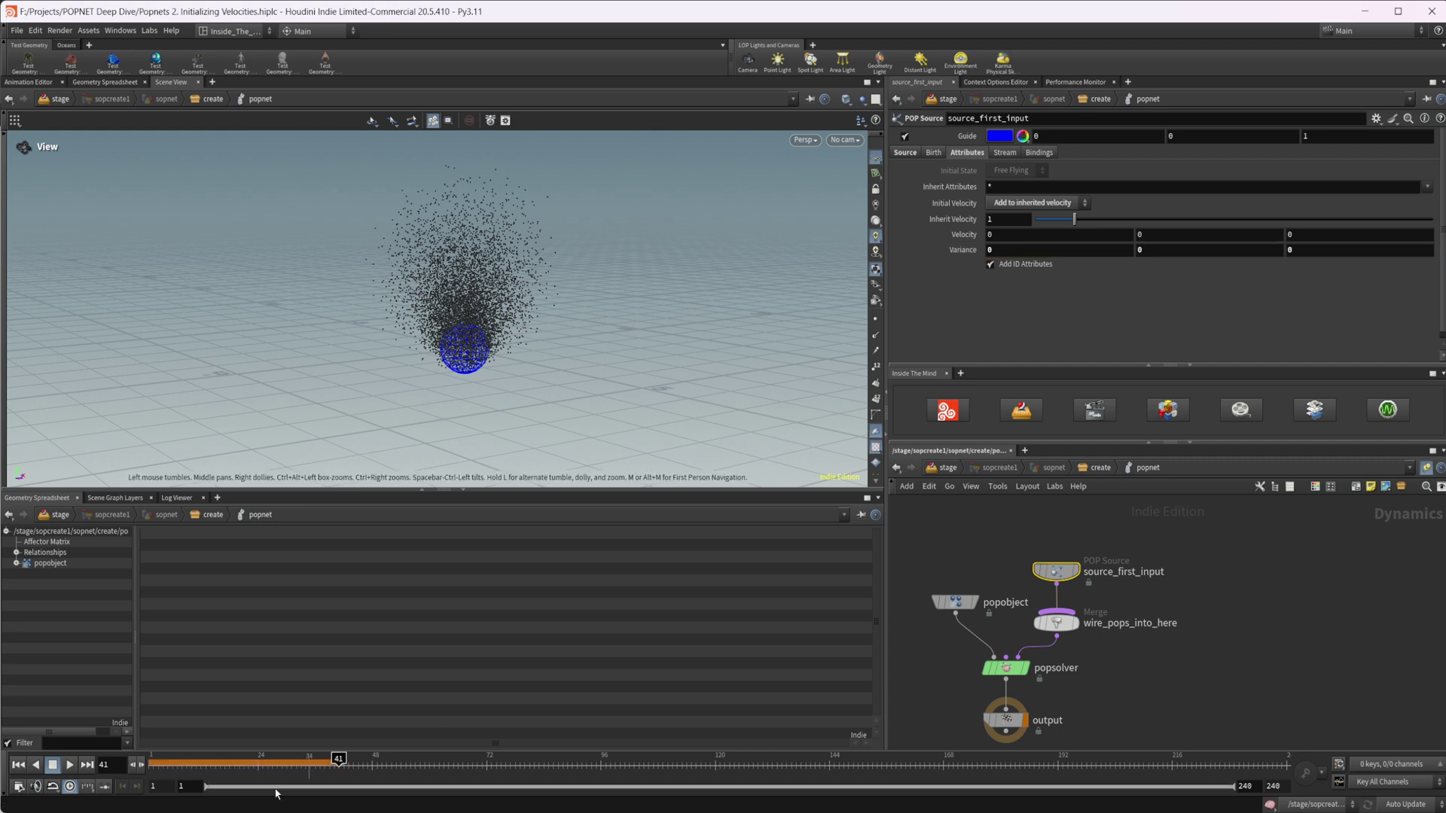
Step: Replay the simulation from the first frame with zero variance and stop it at frame 57
{"action": "left_click", "coordinate": [18, 765]}
{"action": "left_click", "coordinate": [69, 765]}
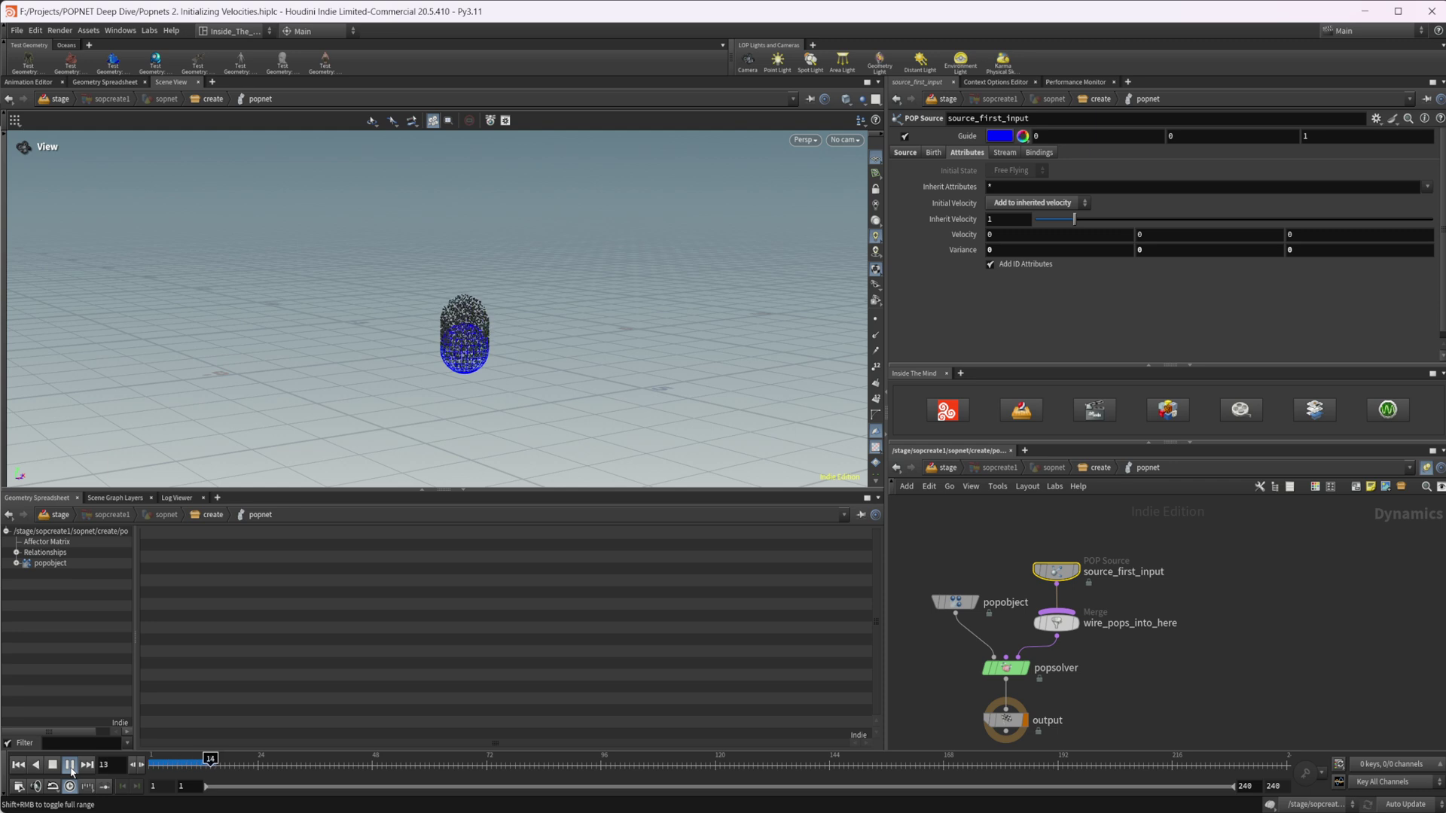
{"action": "left_click", "coordinate": [70, 765]}
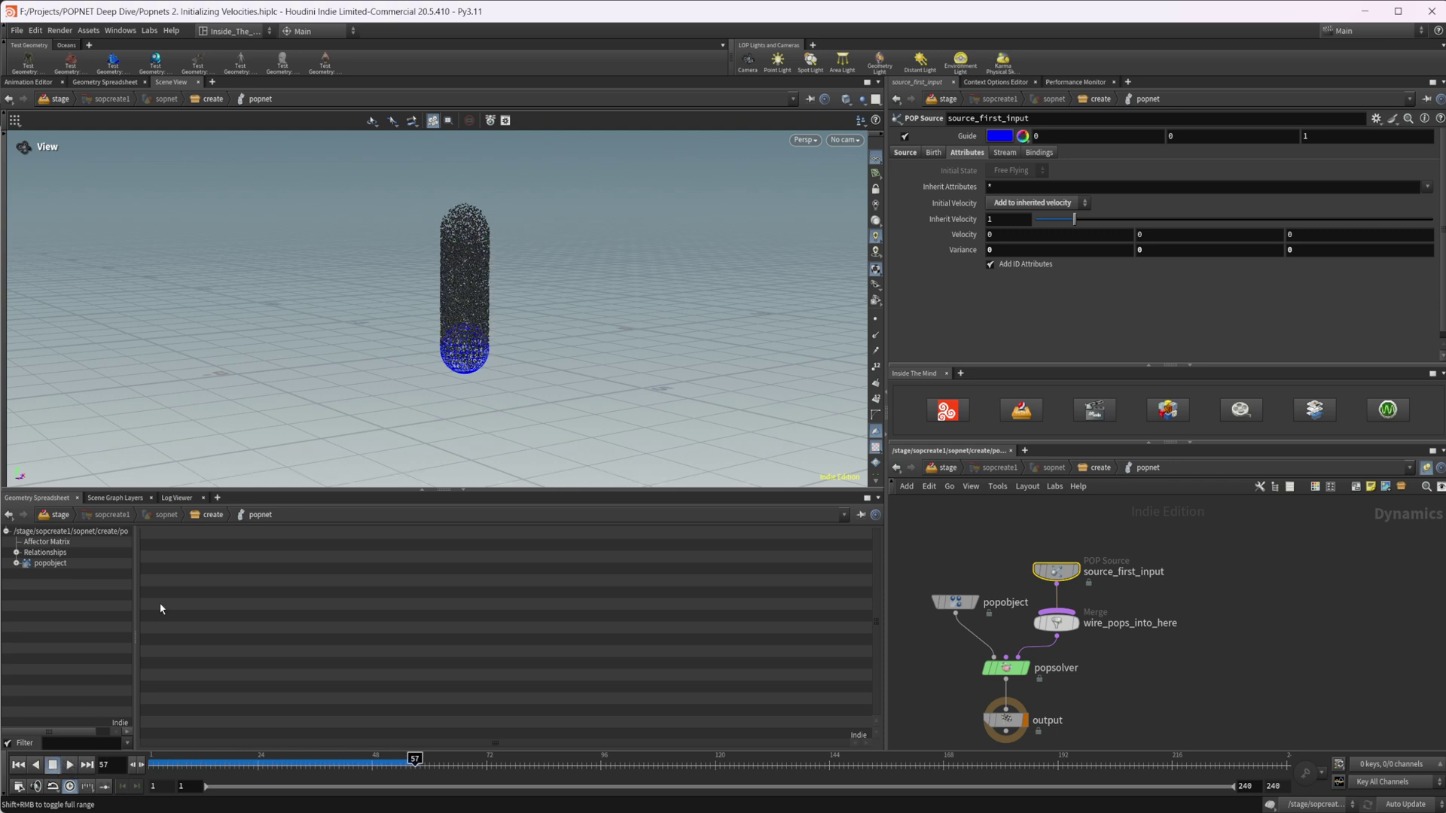
{"action": "left_click_drag", "start_coordinate": [429, 421], "coordinate": [395, 424]}
Step: Set the Y component of the POP Source's velocity Variance to 1
{"action": "left_click", "coordinate": [1167, 253]}
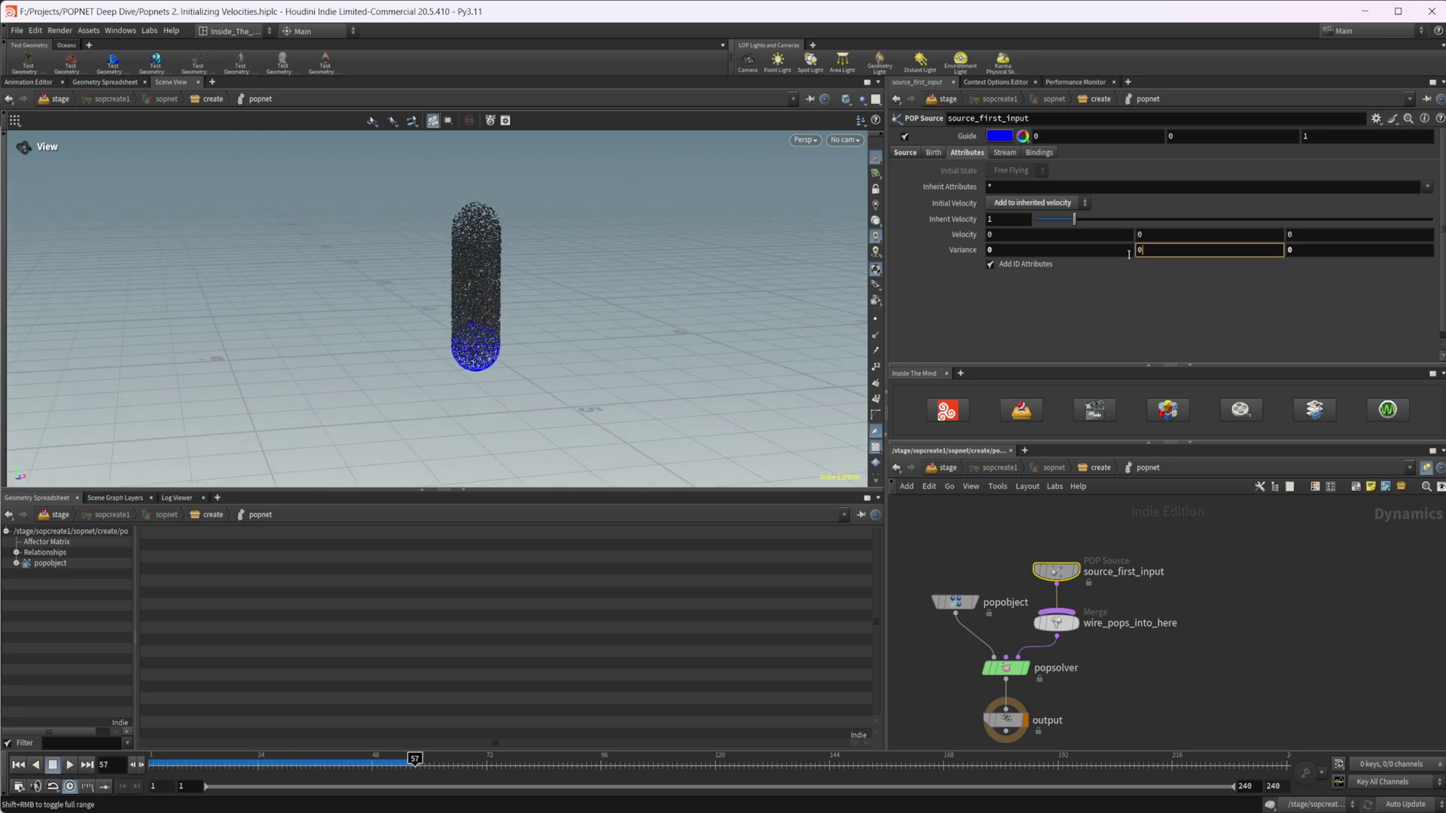
{"action": "key", "text": "BackSpace"}
{"action": "type", "text": "1"}
{"action": "key", "text": "Return"}
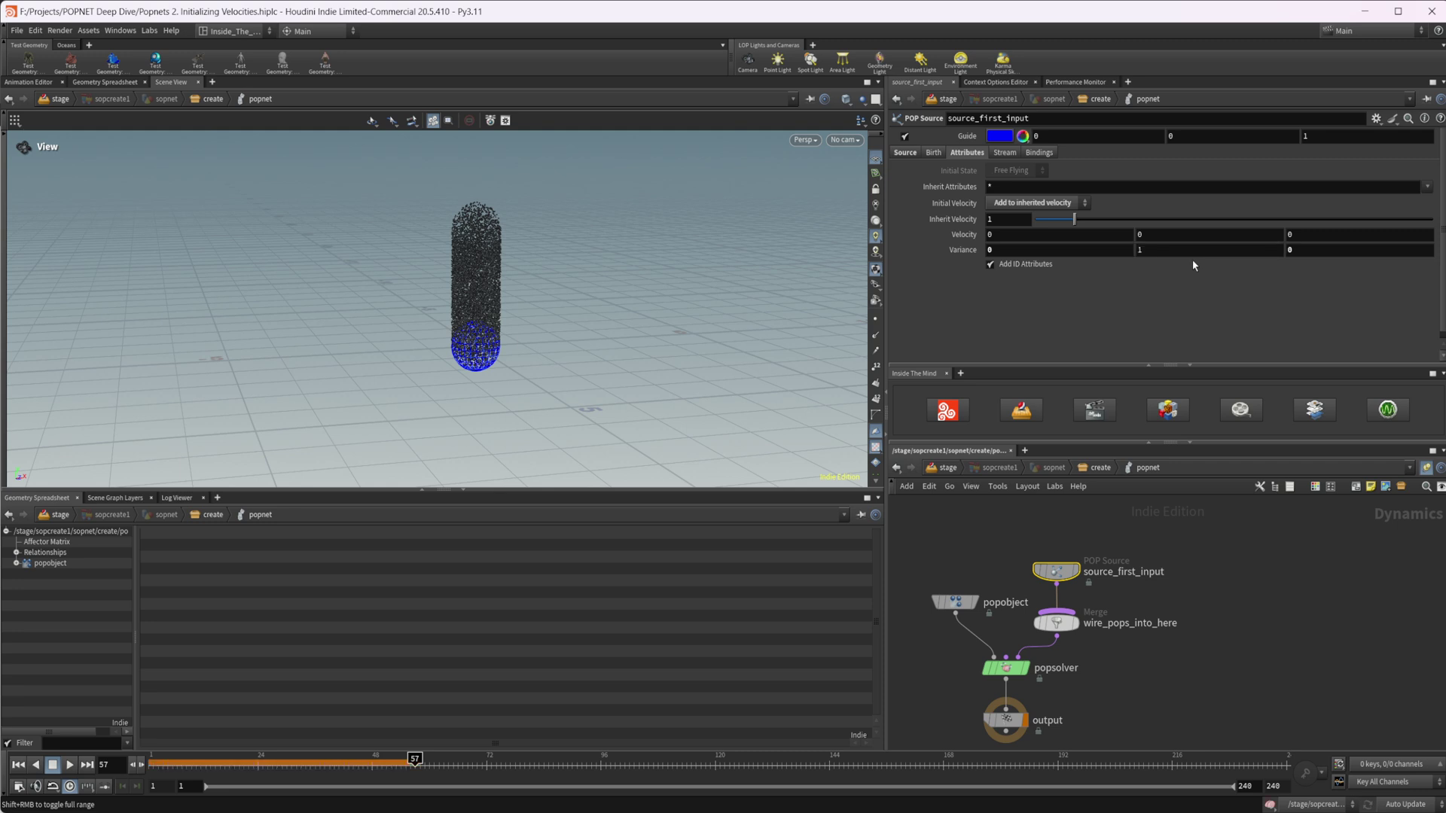
Step: Replay the simulation from the first frame with Y-only variance, stop at frame 65 and inspect the particle column
{"action": "left_click", "coordinate": [18, 765]}
{"action": "left_click", "coordinate": [69, 764]}
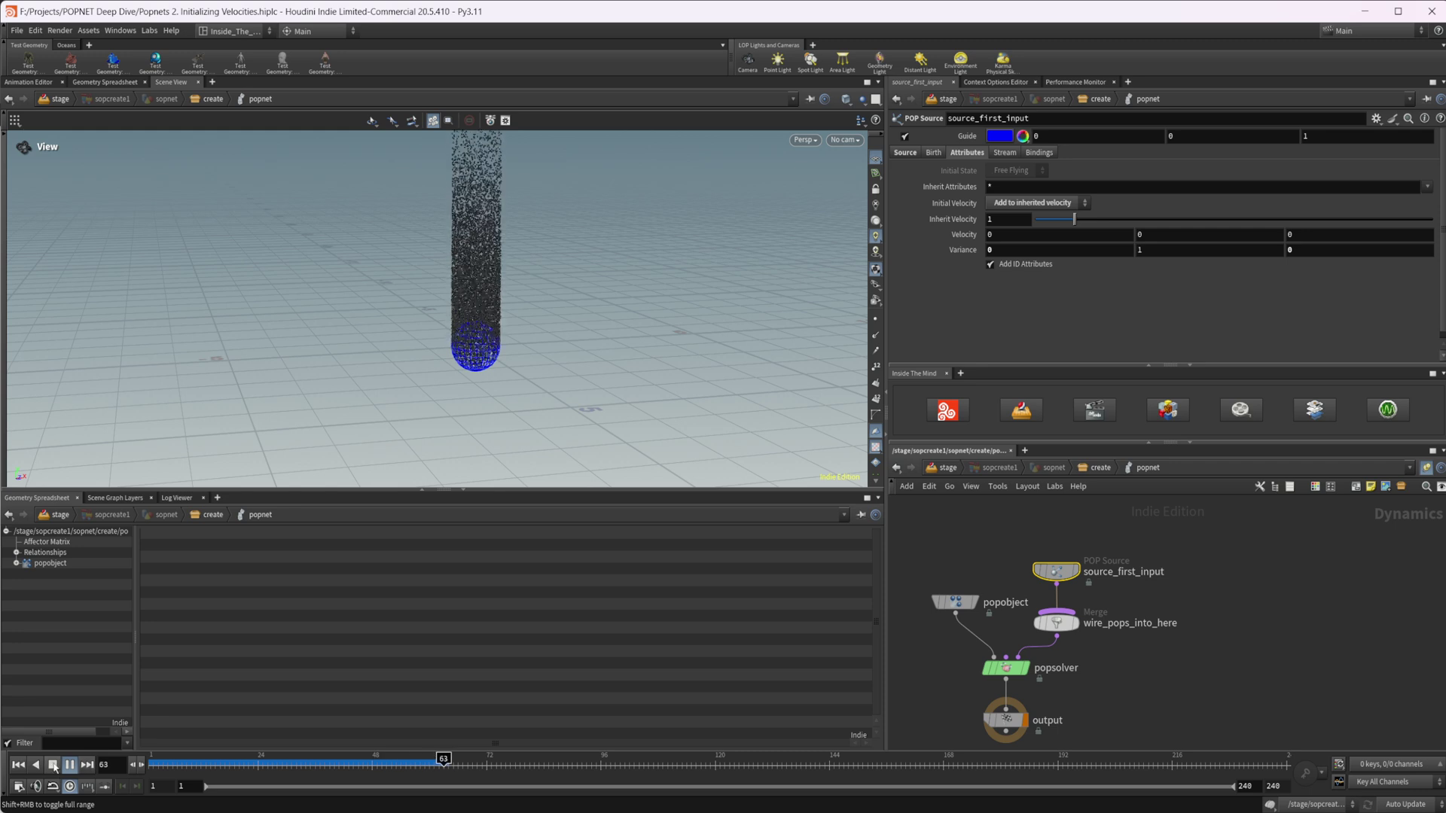
{"action": "left_click", "coordinate": [70, 765]}
{"action": "middle_click_drag", "start_coordinate": [465, 307], "coordinate": [445, 406]}
{"action": "left_click_drag", "start_coordinate": [445, 407], "coordinate": [423, 395]}
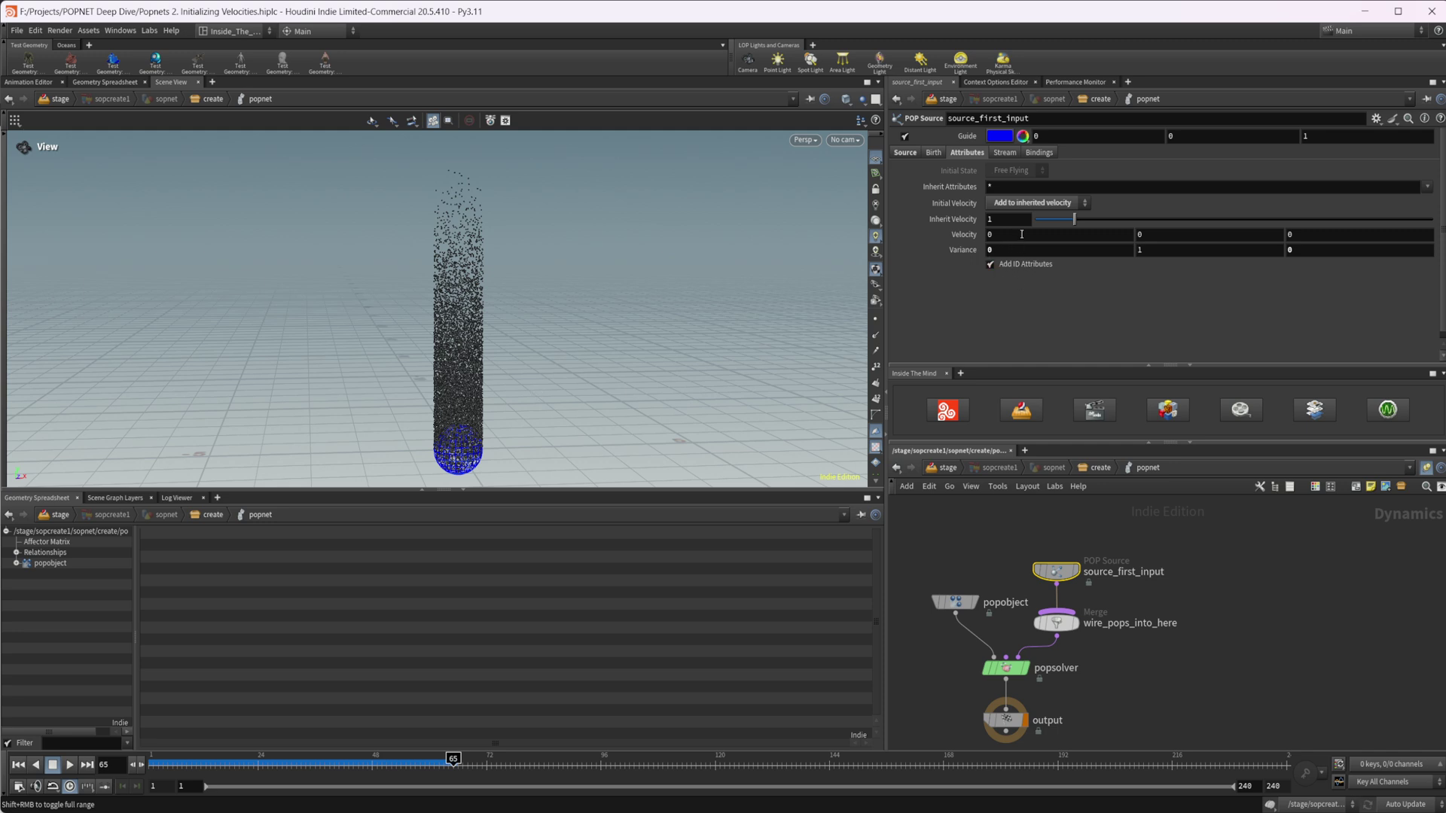
Step: Set the POP Source's Y Velocity to 3 and its Y Variance to 0
{"action": "left_click", "coordinate": [1046, 247]}
{"action": "key", "text": "Tab"}
{"action": "type", "text": "0"}
{"action": "key", "text": "Return"}
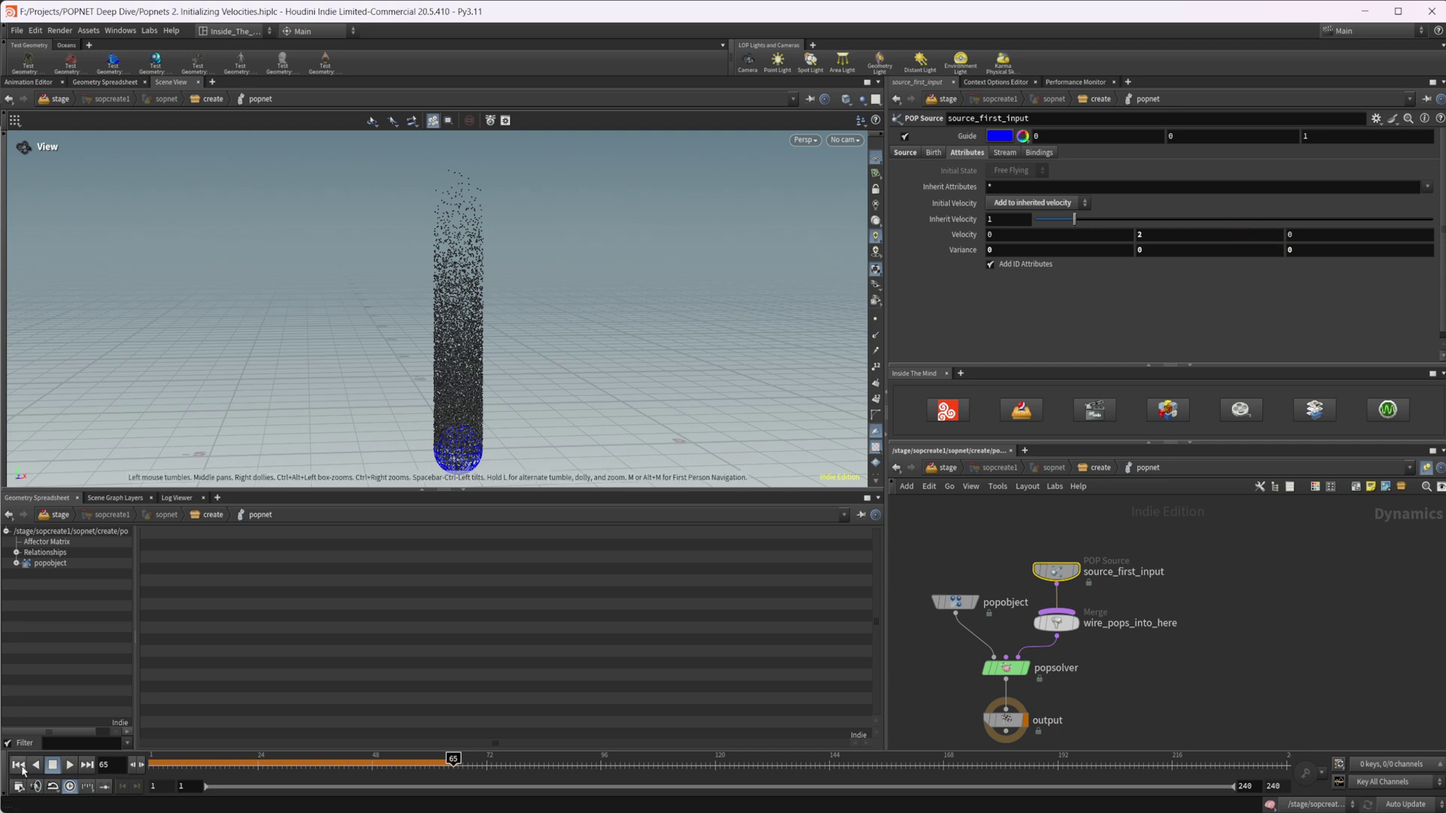
Step: Replay the simulation from the first frame with Y-only velocity and no variance, and return to frame 1
{"action": "left_click", "coordinate": [18, 764]}
{"action": "left_click", "coordinate": [69, 766]}
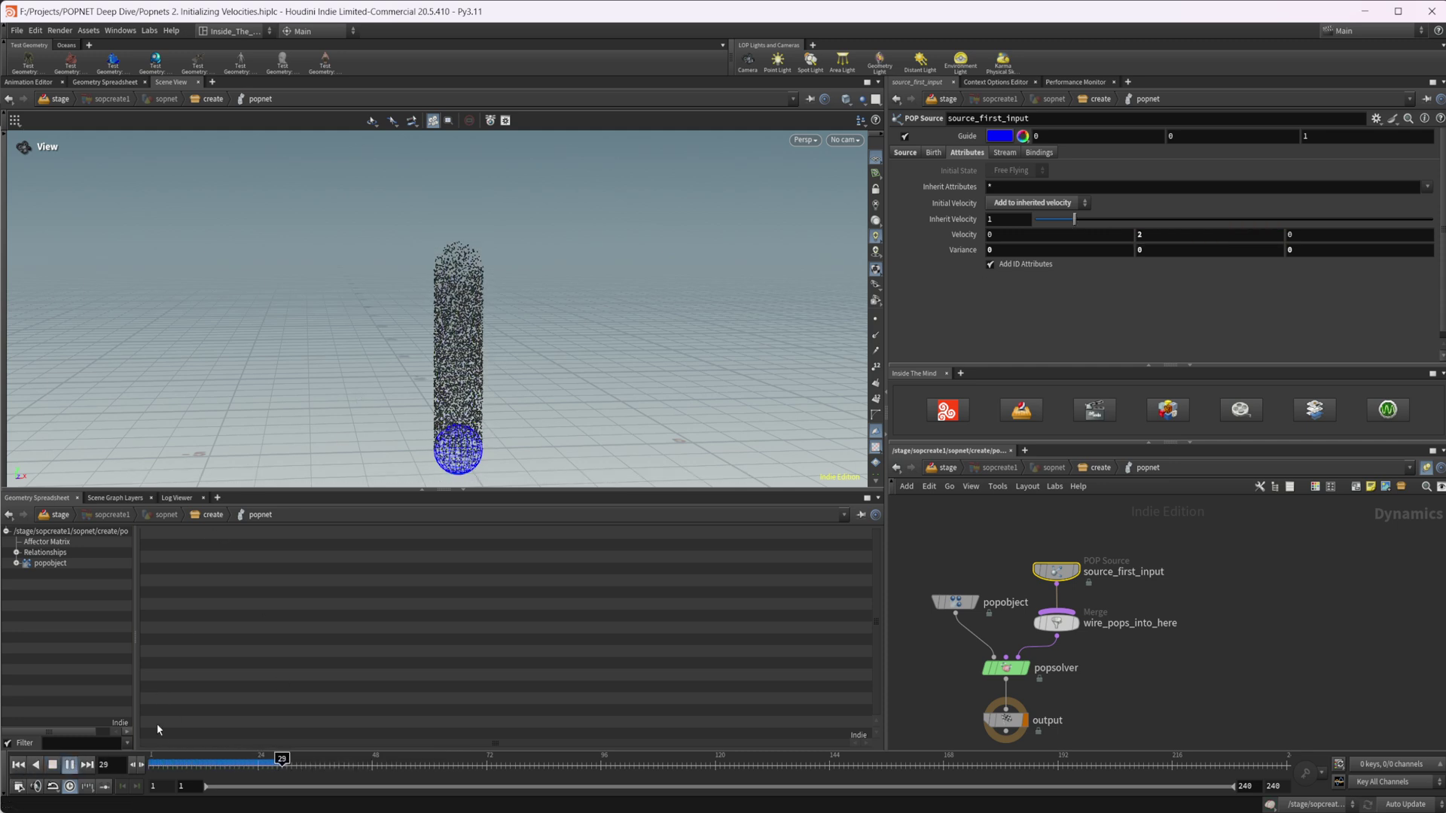
{"action": "left_click", "coordinate": [69, 766]}
{"action": "left_click", "coordinate": [18, 764]}
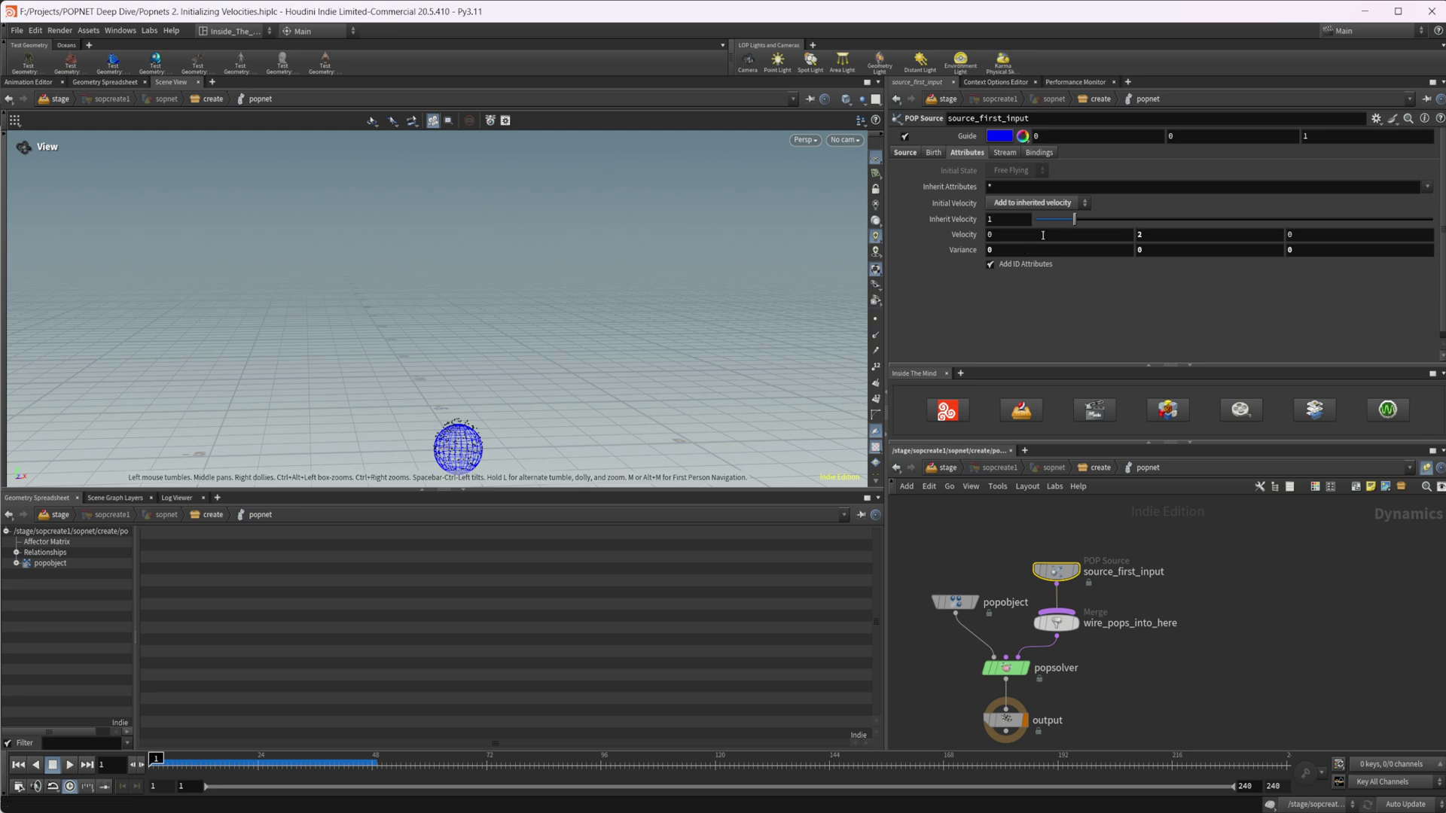
Step: Set the X component of the POP Source's Velocity to 2 and play the simulation to frame 25 to inspect the particle direction
{"action": "type", "text": "2"}
{"action": "key", "text": "Return"}
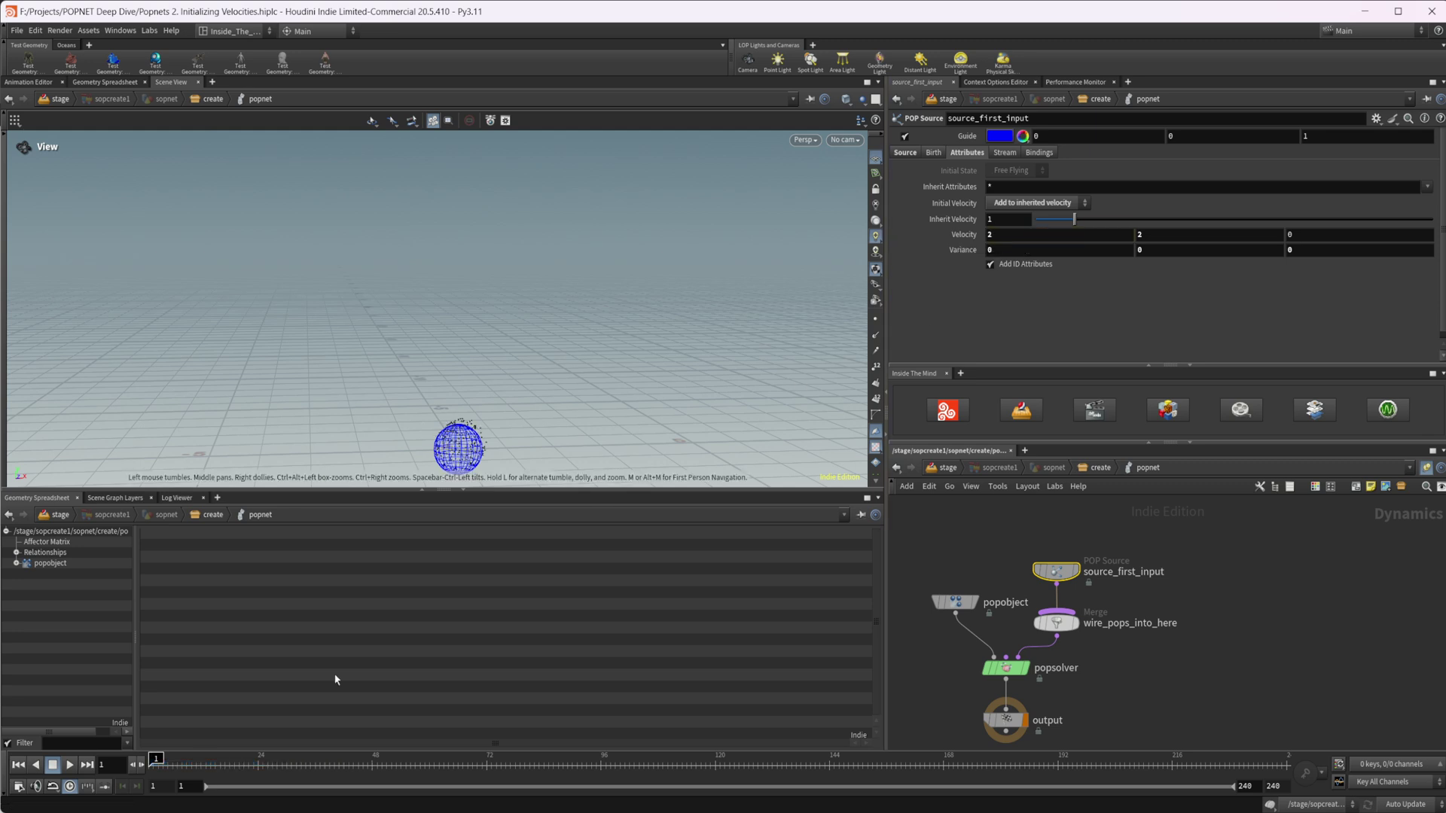
{"action": "left_click", "coordinate": [69, 765]}
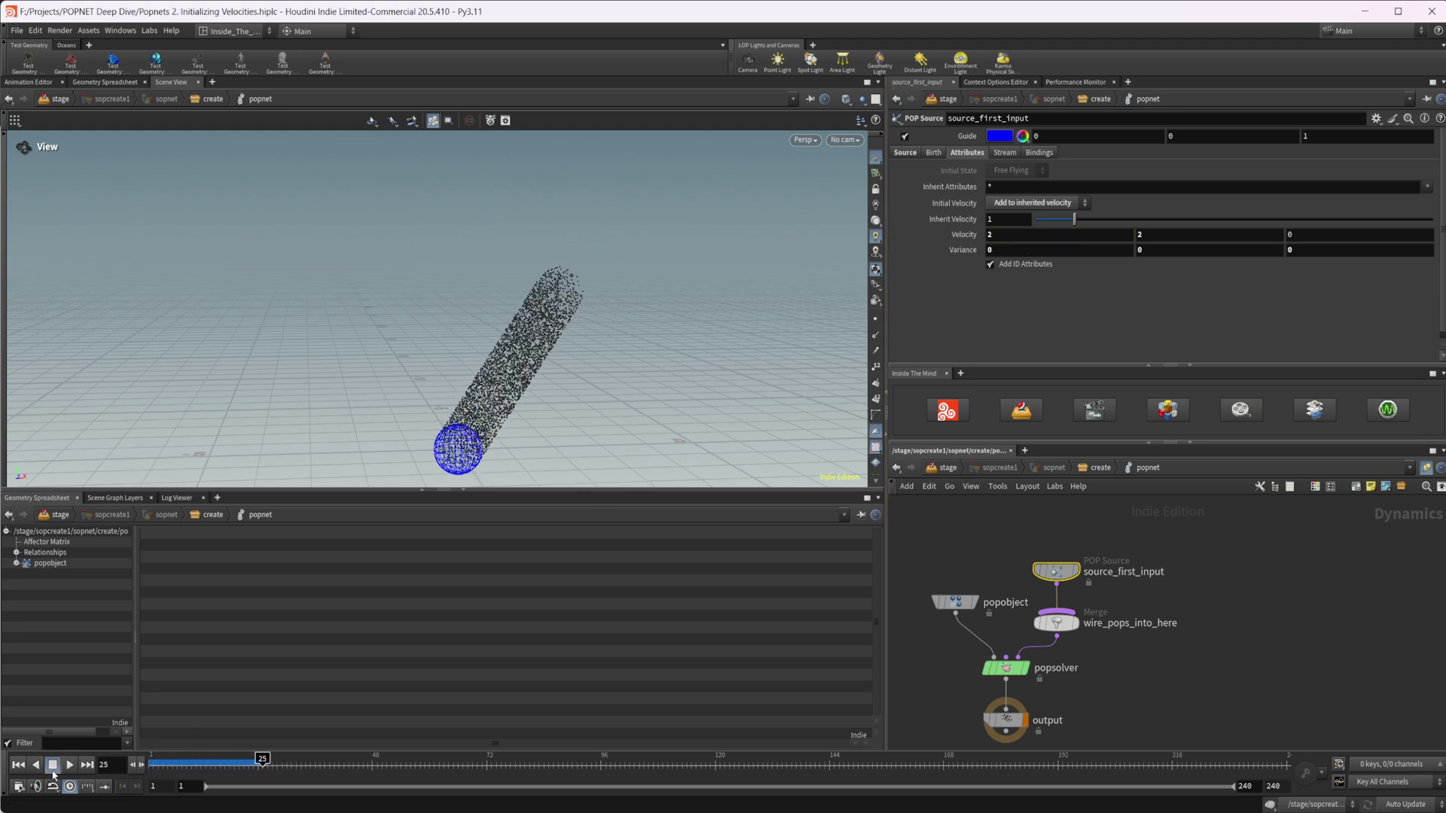
{"action": "left_click_drag", "start_coordinate": [430, 385], "coordinate": [417, 382]}
{"action": "middle_click_drag", "start_coordinate": [417, 383], "coordinate": [380, 366]}
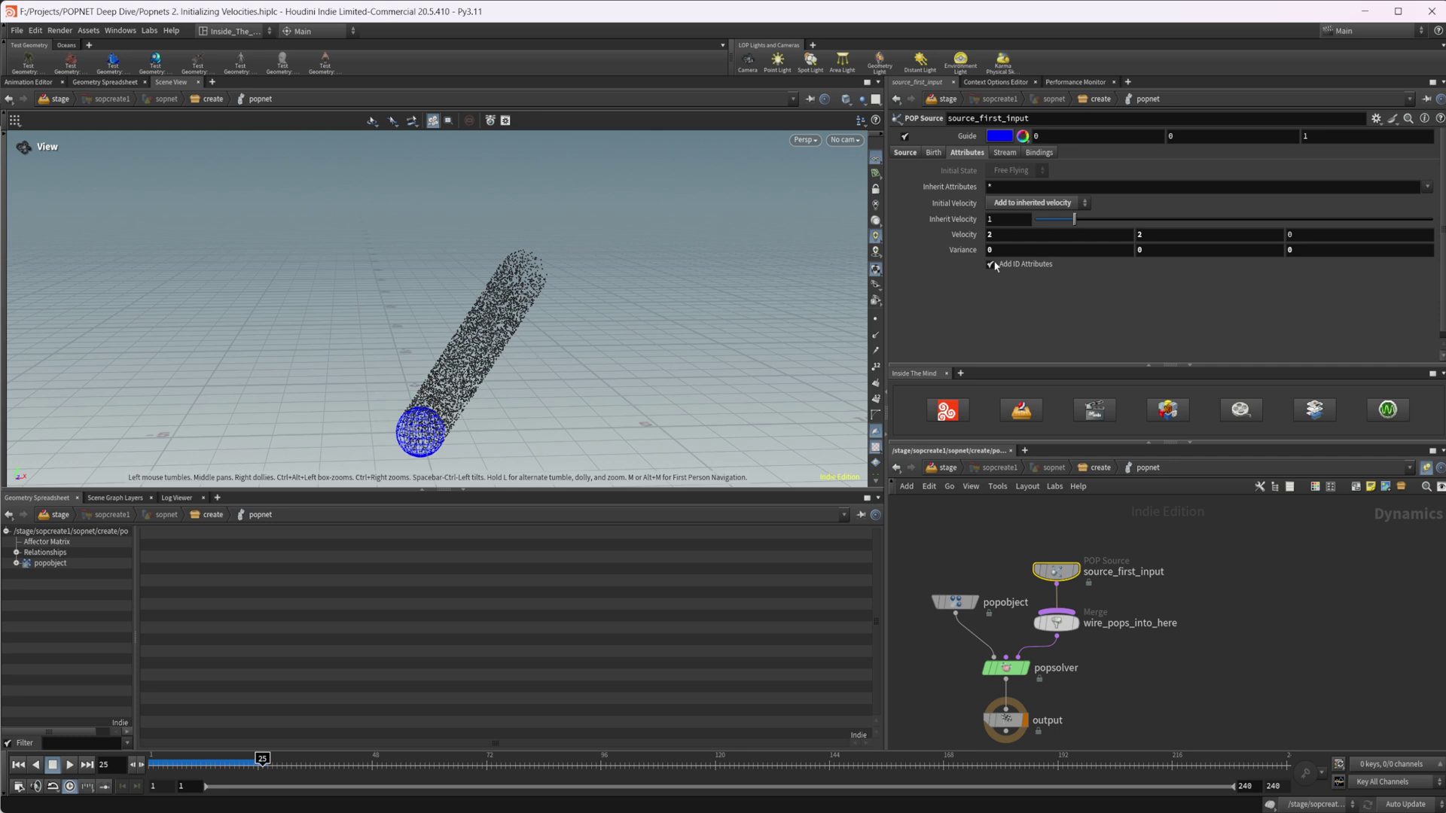
Step: Set all three components of the POP Source's velocity Variance to 1
{"action": "left_click", "coordinate": [1049, 250]}
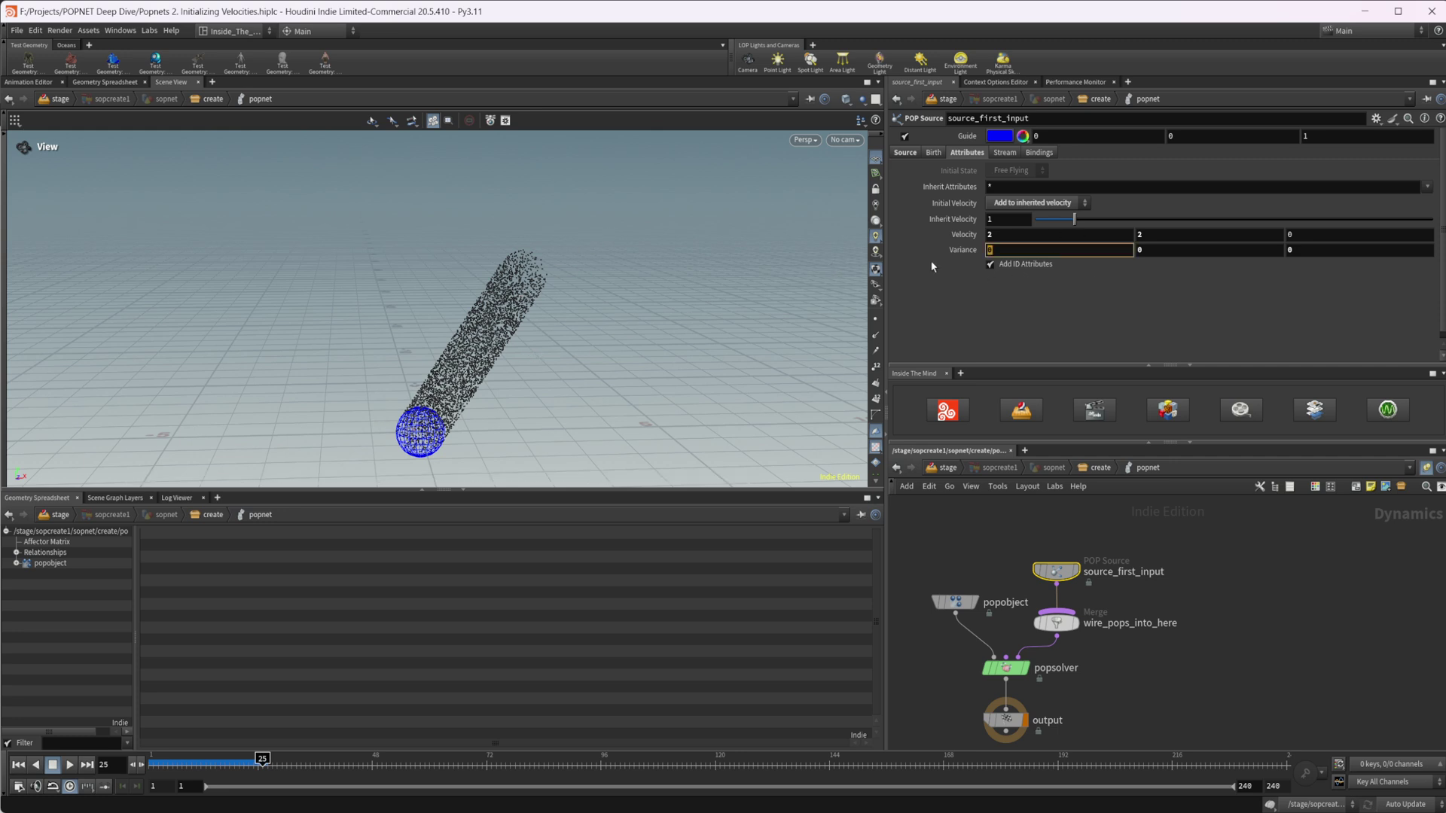
{"action": "type", "text": "1"}
{"action": "key", "text": "Tab"}
{"action": "type", "text": "1"}
{"action": "key", "text": "Tab"}
{"action": "type", "text": "1"}
{"action": "key", "text": "Return"}
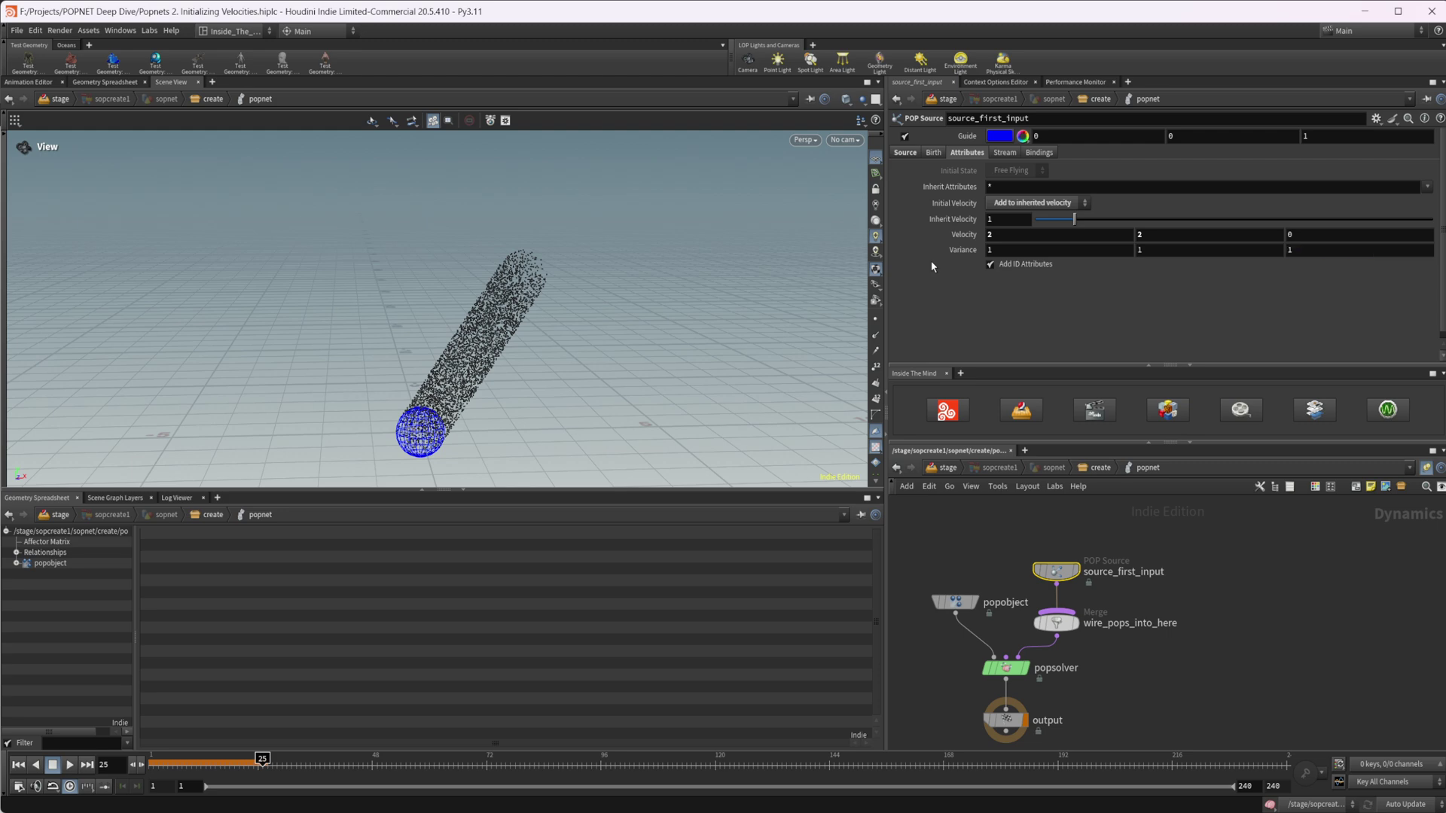
Step: Replay the simulation from the first frame, stop at frame 55 and inspect the spread of the diagonal particle stream
{"action": "left_click", "coordinate": [18, 765]}
{"action": "left_click", "coordinate": [69, 765]}
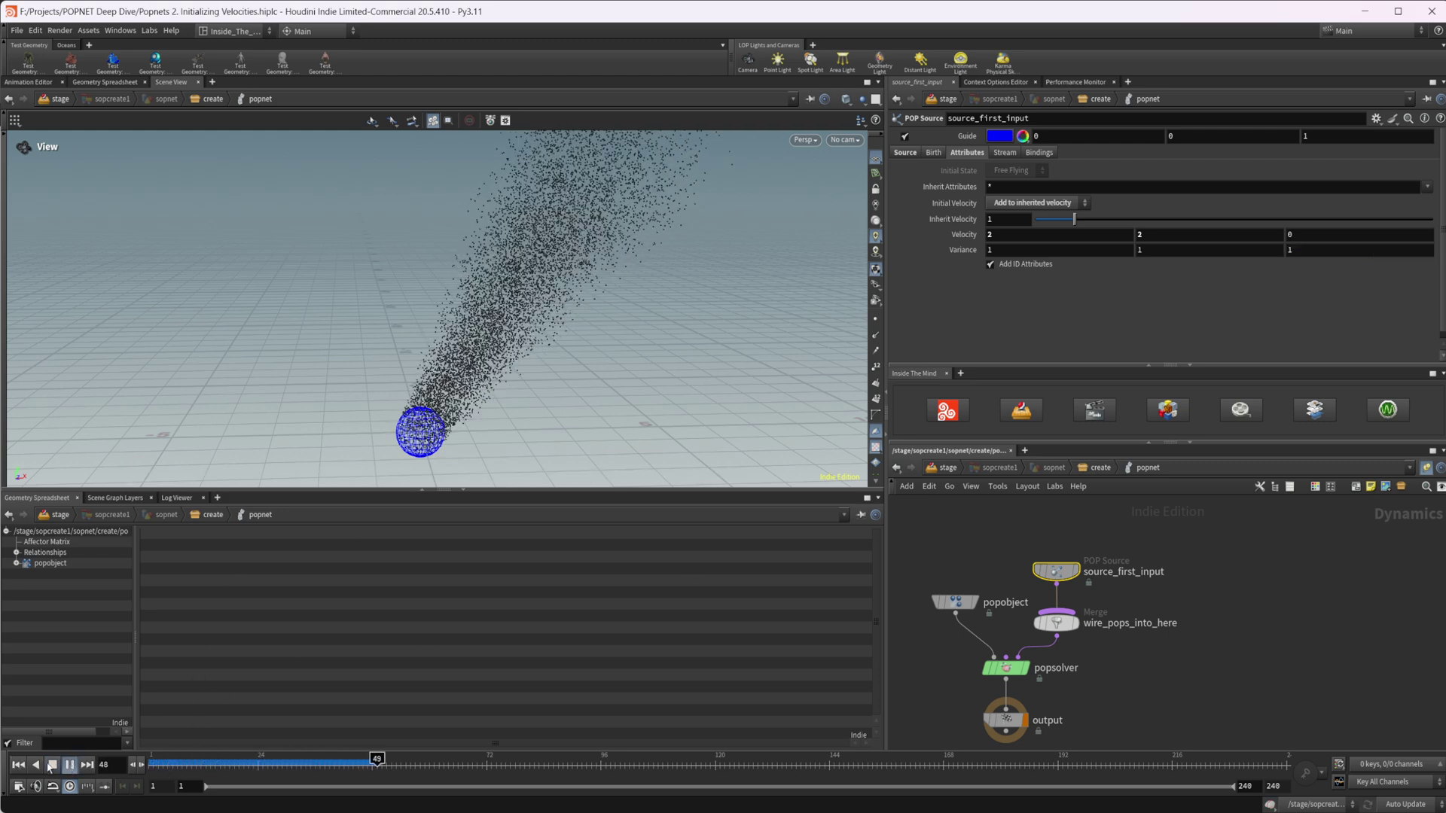
{"action": "left_click", "coordinate": [70, 765]}
{"action": "left_click_drag", "start_coordinate": [461, 376], "coordinate": [543, 311]}
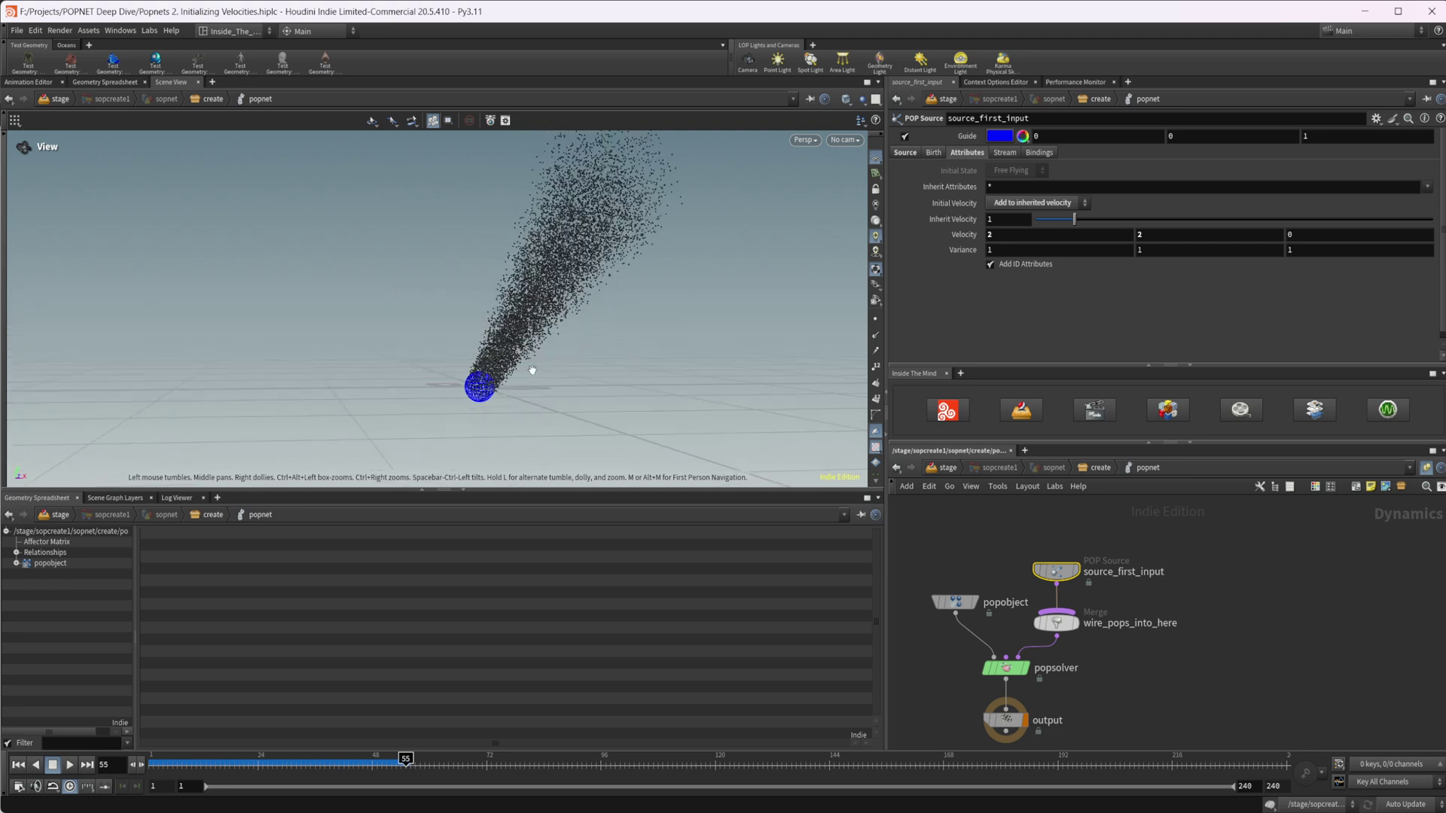
{"action": "left_click_drag", "start_coordinate": [534, 339], "coordinate": [565, 372]}
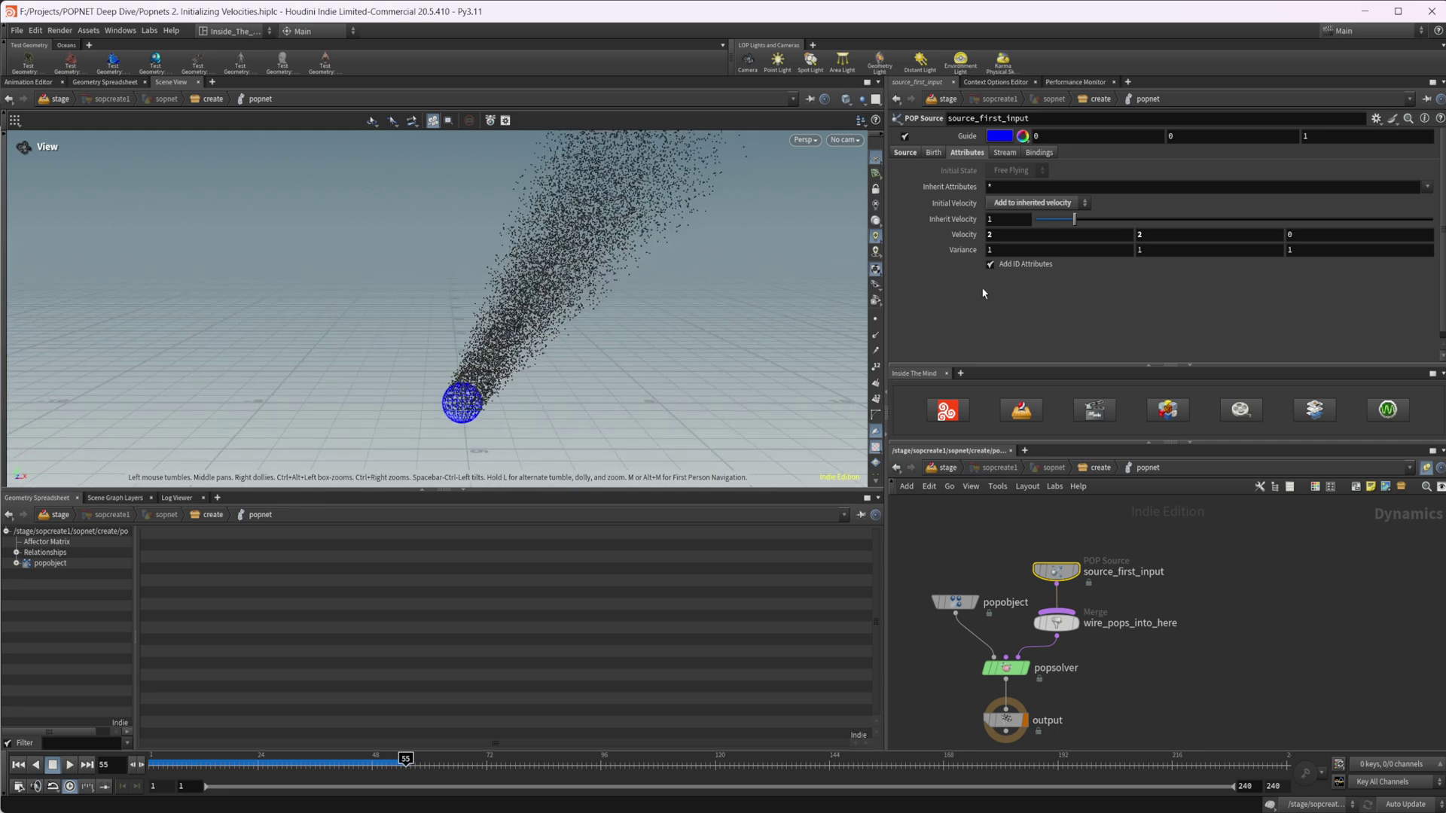
Step: Change the POP Source's Initial Velocity mode to Set initial velocity and return to the first frame
{"action": "left_click", "coordinate": [1030, 208]}
{"action": "left_click", "coordinate": [1043, 249]}
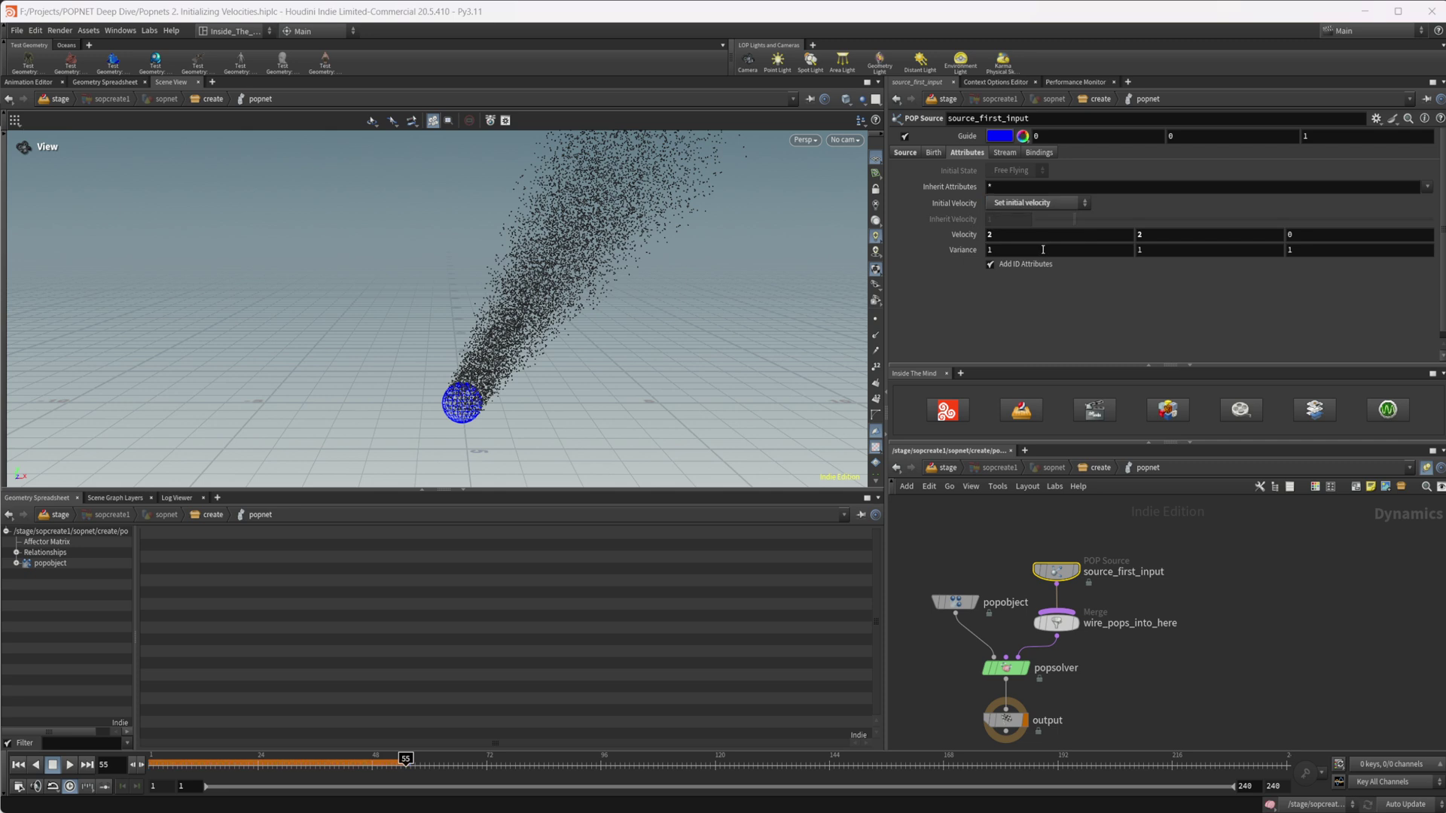
{"action": "left_click", "coordinate": [18, 765]}
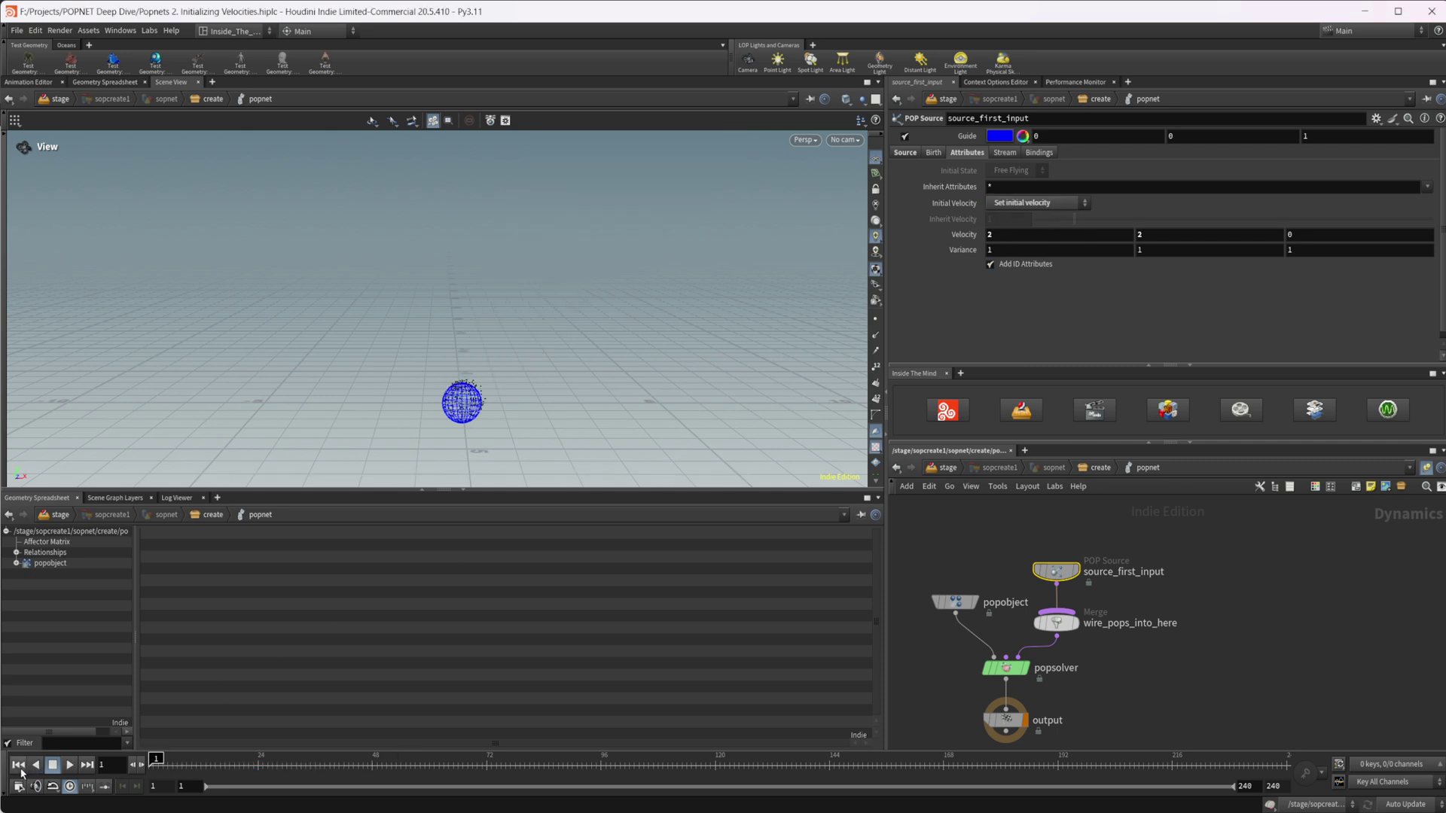
Step: Reset the POP Source's Velocity to its default of 0 and set all three Variance components to 0
{"action": "middle_click", "coordinate": [942, 239], "text": "ctrl"}
{"action": "key", "text": "Tab"}
{"action": "type", "text": "0"}
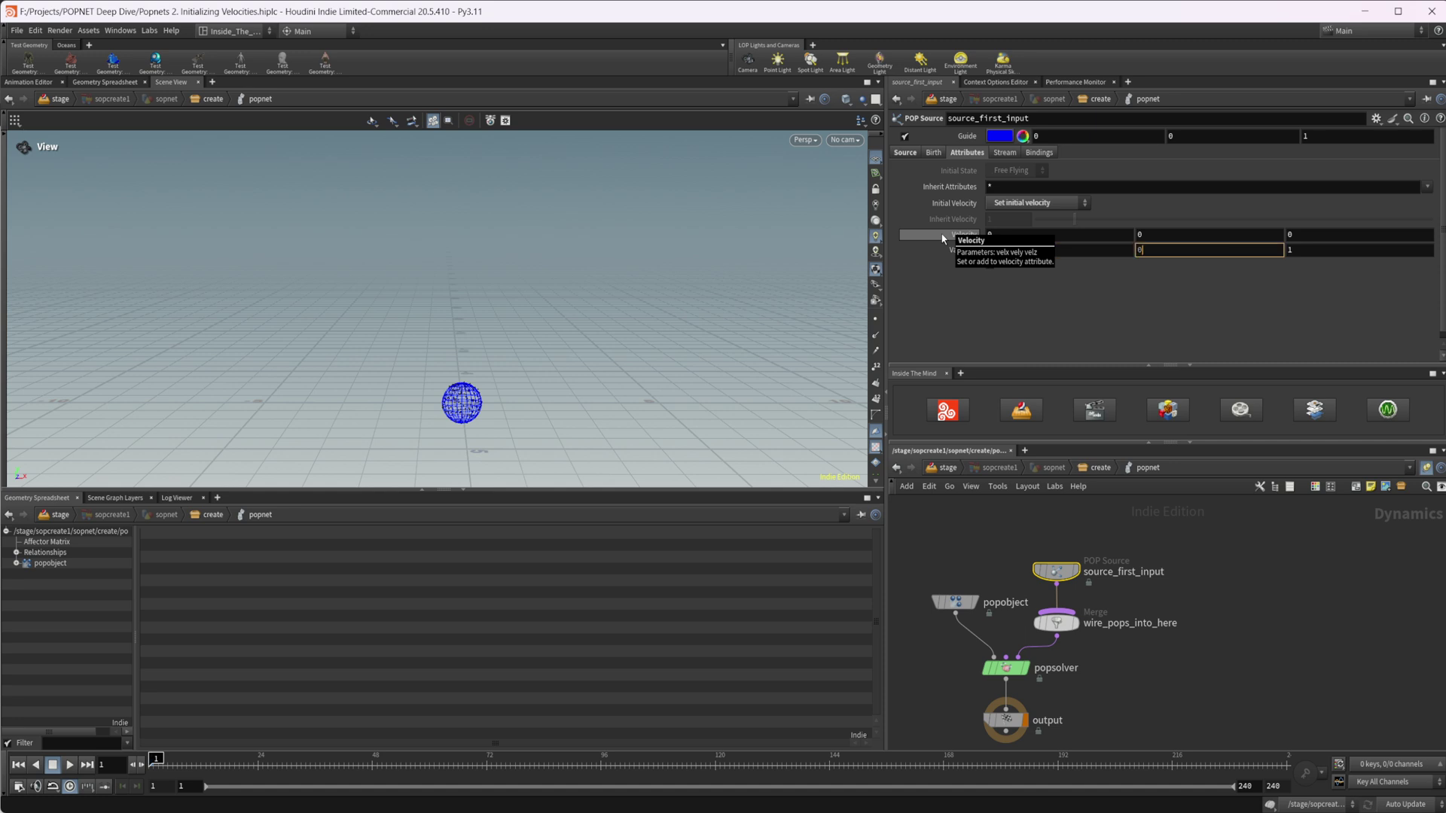
{"action": "key", "text": "Tab"}
{"action": "type", "text": "0"}
{"action": "left_click", "coordinate": [1061, 249]}
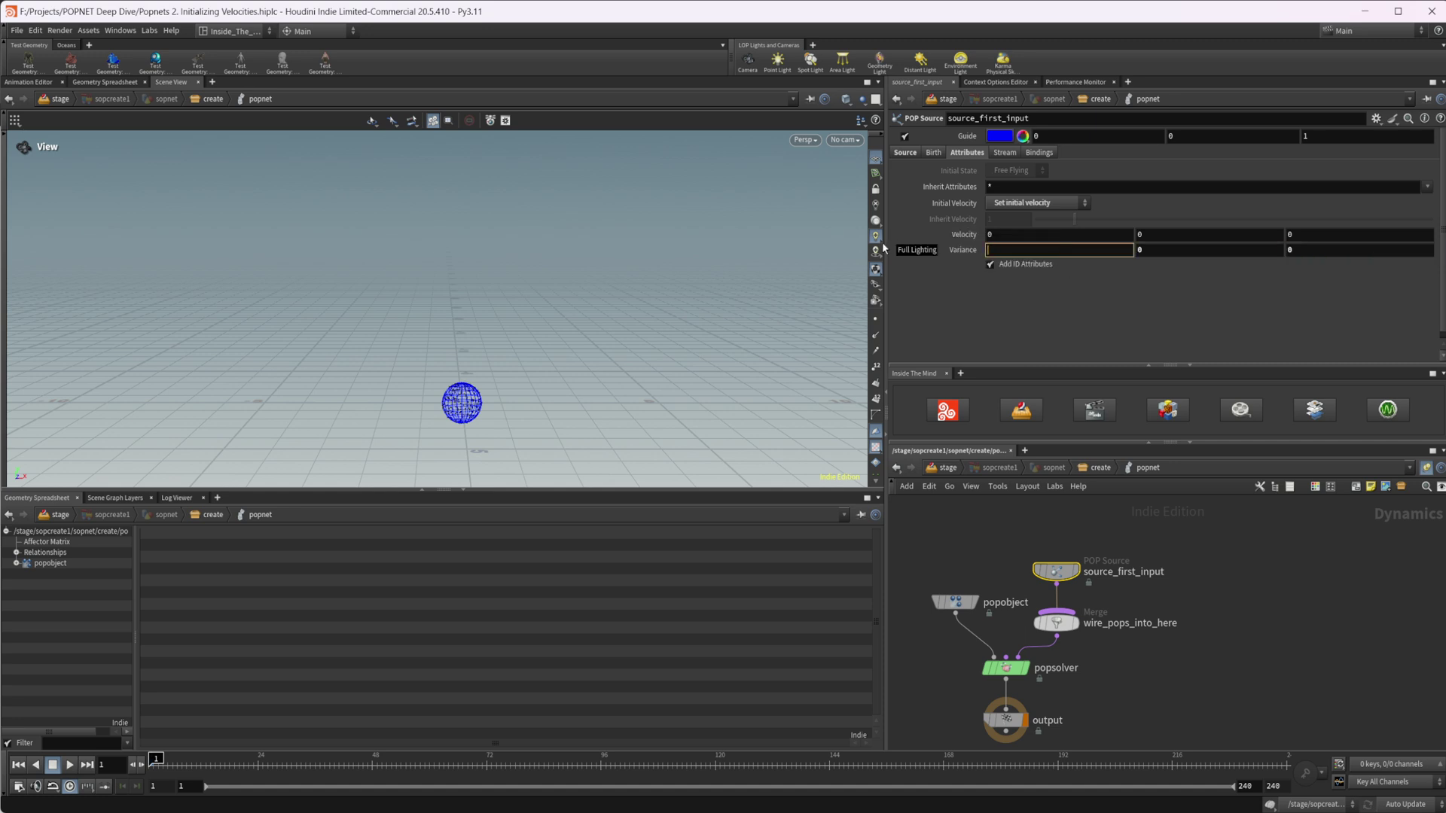
{"action": "type", "text": "0"}
{"action": "key", "text": "Return"}
Step: Play the simulation with zero initial velocity, stop it at frame 42 and return to the first frame
{"action": "left_click", "coordinate": [69, 764]}
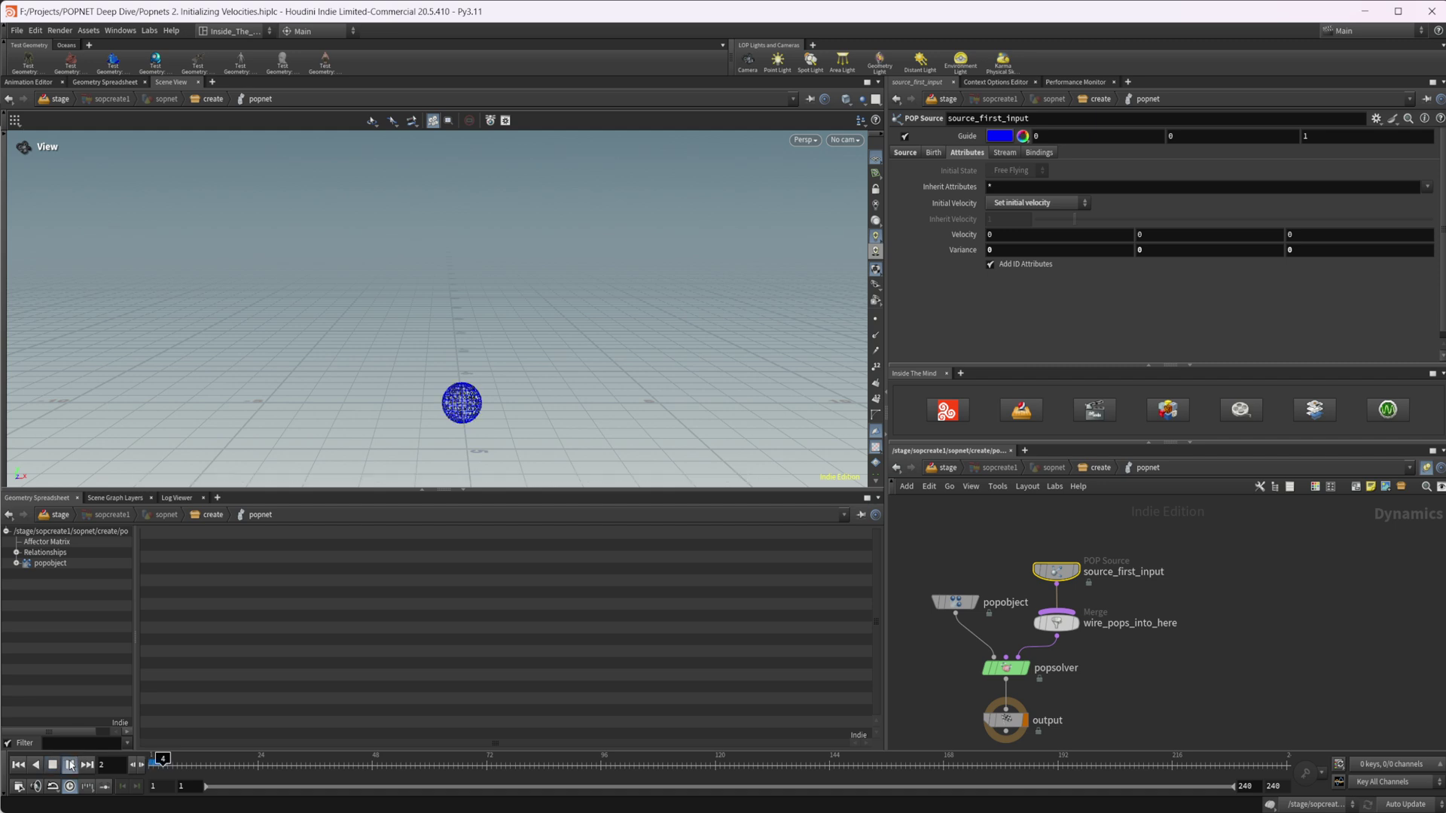
{"action": "left_click", "coordinate": [52, 765]}
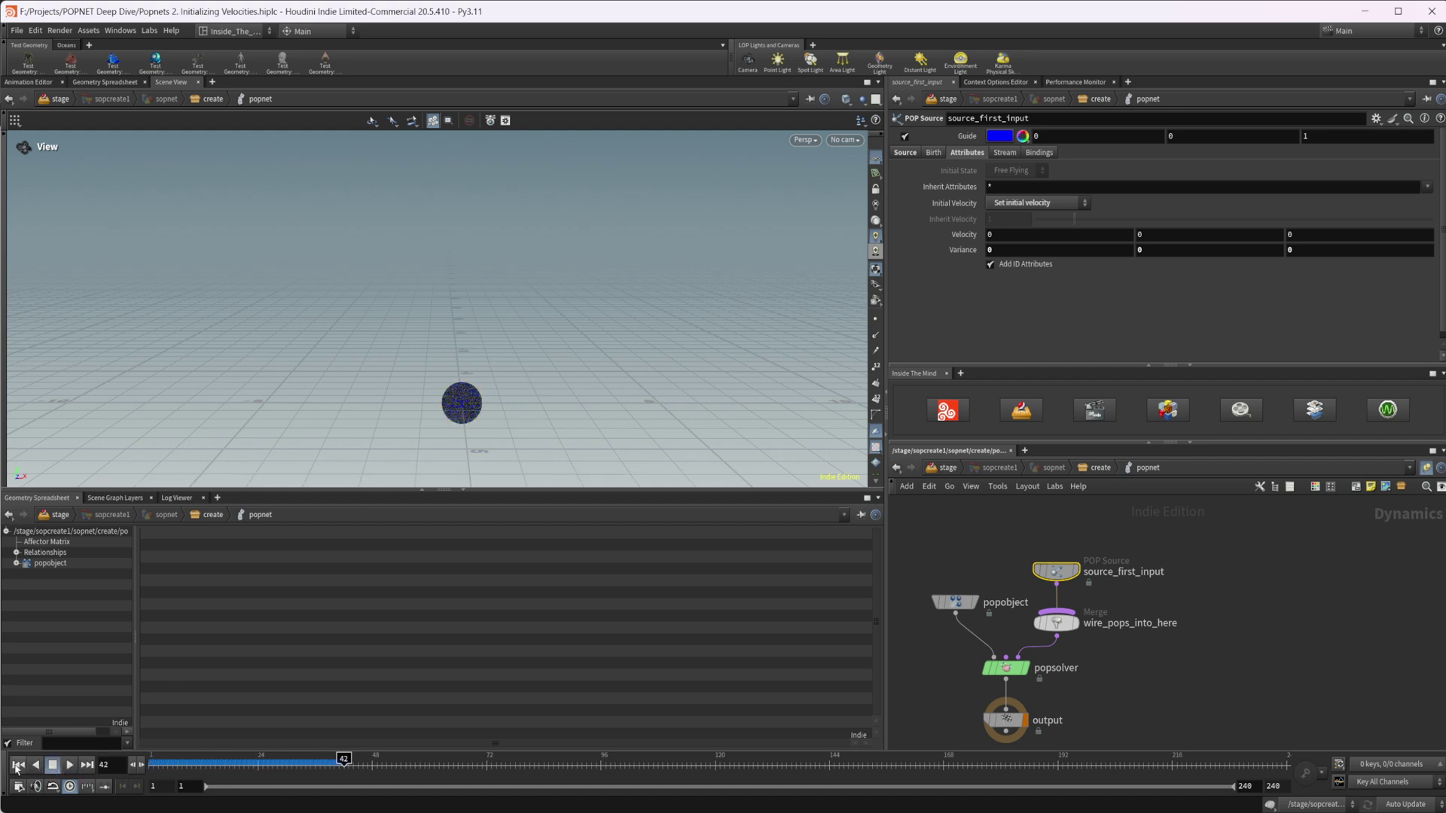
{"action": "left_click", "coordinate": [17, 765]}
Step: Set the Y component of the POP Source's Velocity to 1 and play the simulation to frame 69
{"action": "left_click", "coordinate": [1138, 234]}
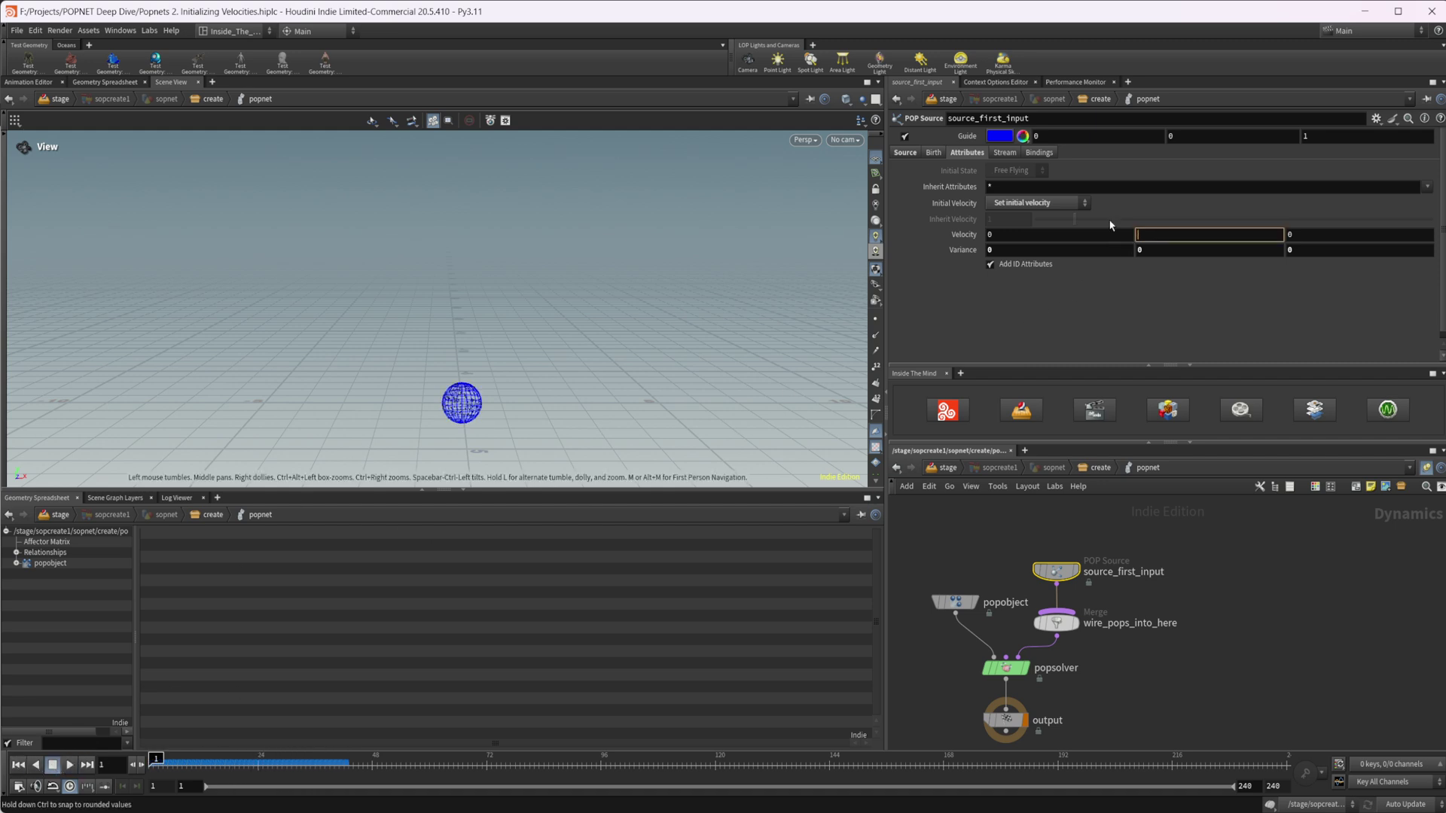
{"action": "type", "text": "1"}
{"action": "key", "text": "Return"}
{"action": "left_click", "coordinate": [69, 765]}
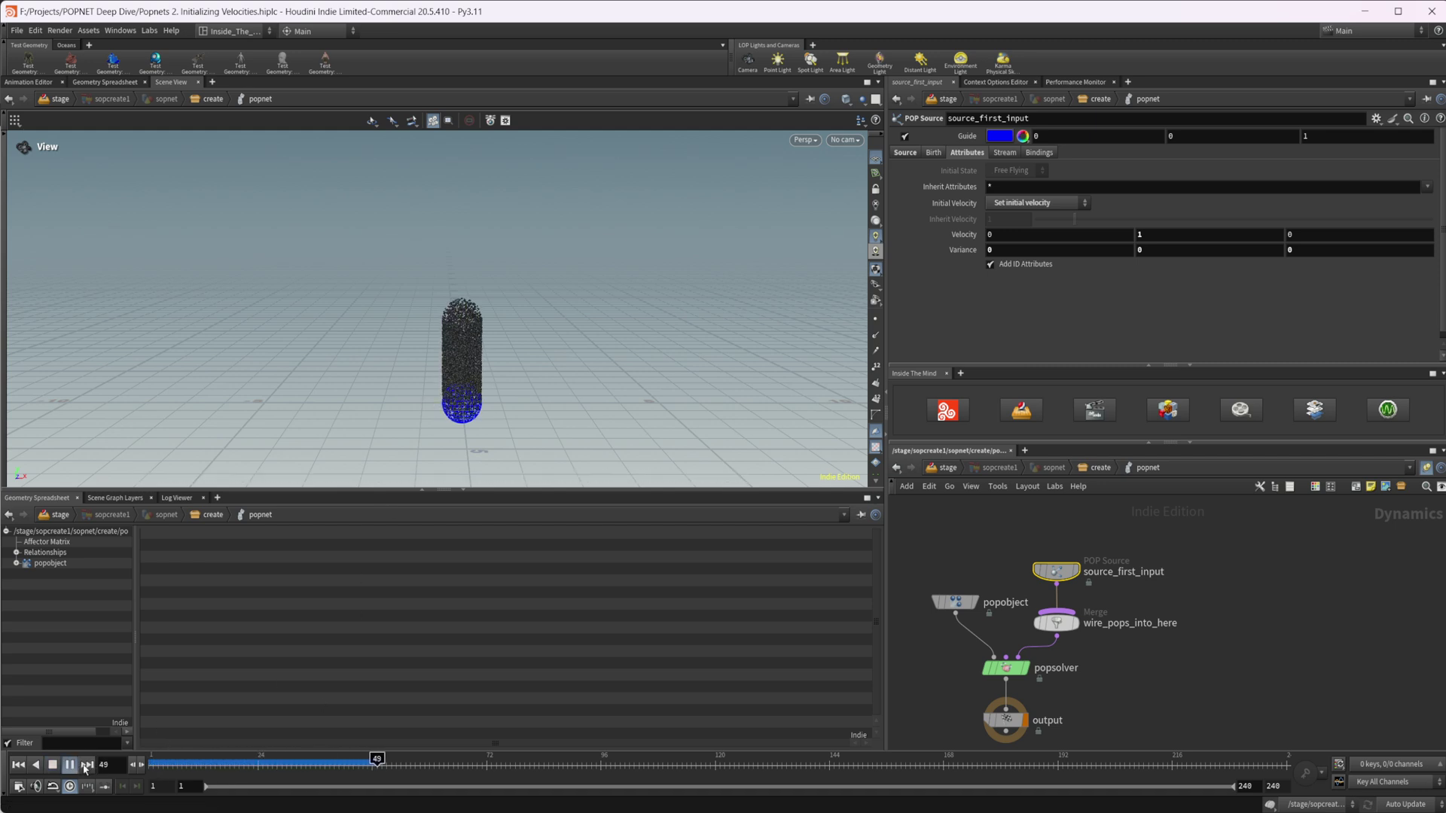
{"action": "left_click", "coordinate": [69, 766]}
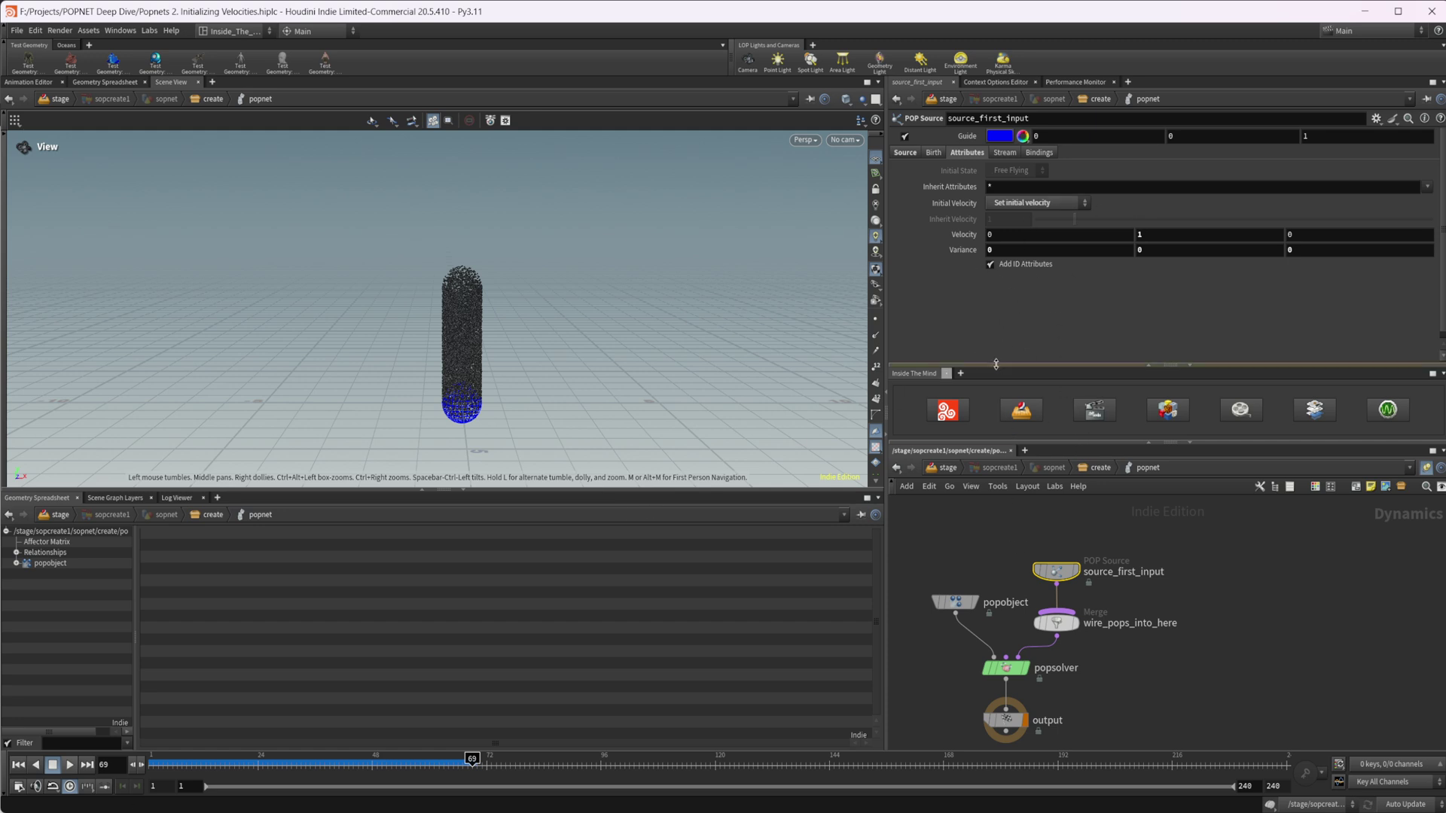
Step: Switch the POP Source's Initial Velocity mode to Use inherited velocity and return to the first frame
{"action": "left_click", "coordinate": [1017, 204]}
{"action": "left_click", "coordinate": [1023, 218]}
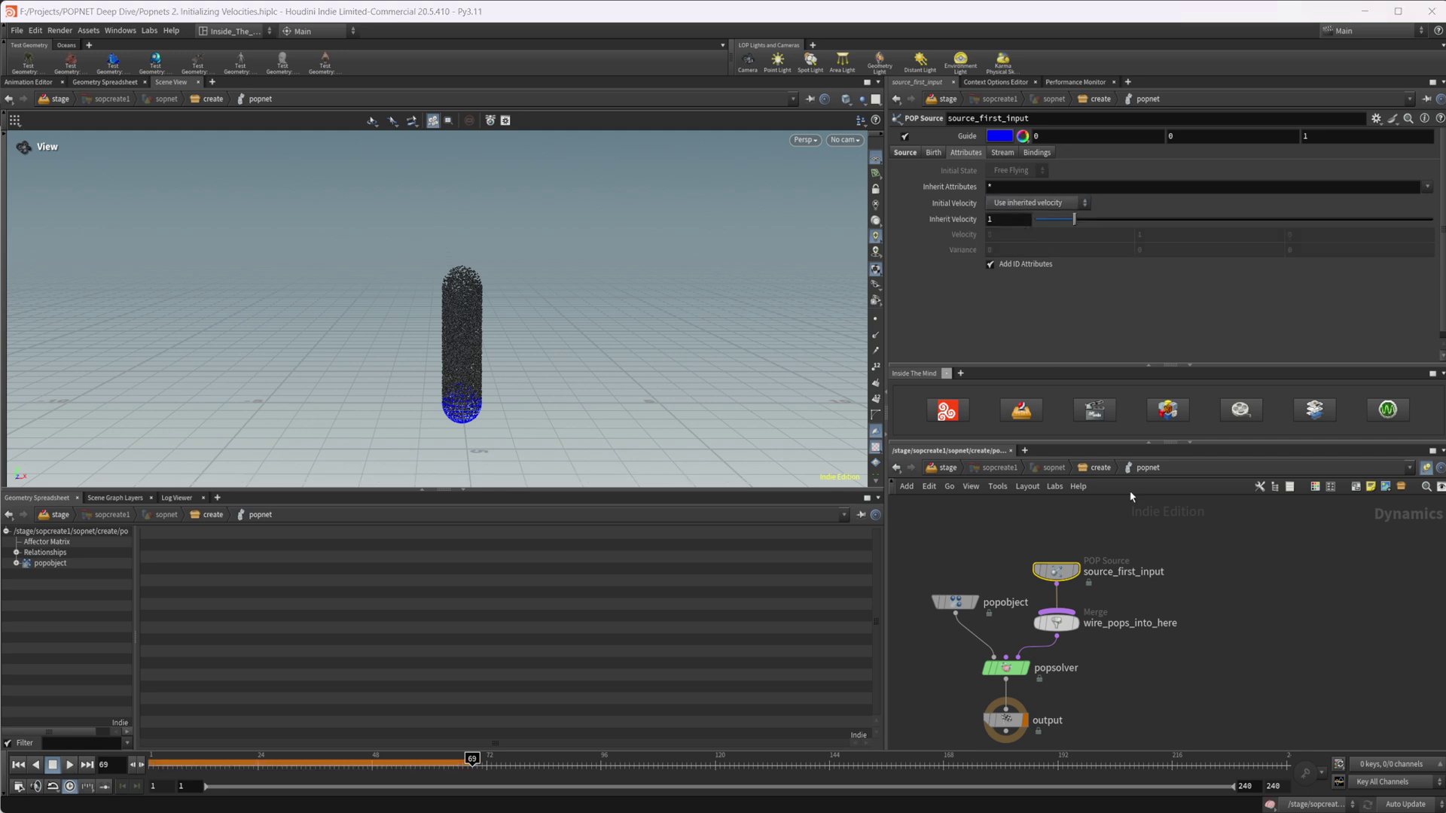
{"action": "left_click", "coordinate": [18, 764]}
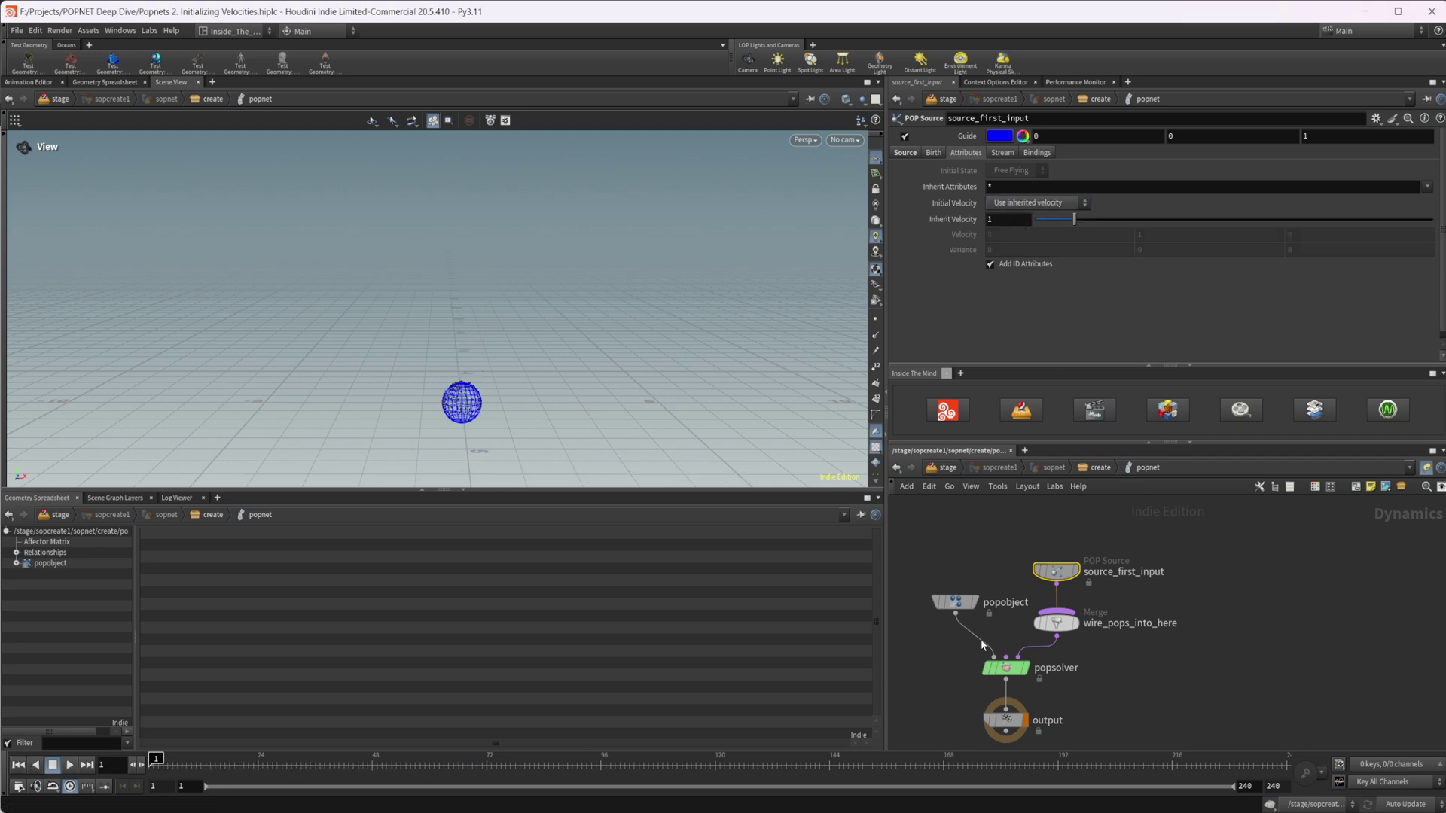
Step: Go back up to the create network, display the pointvelocity1 node and view its Conical Noise settings
{"action": "key", "text": "u"}
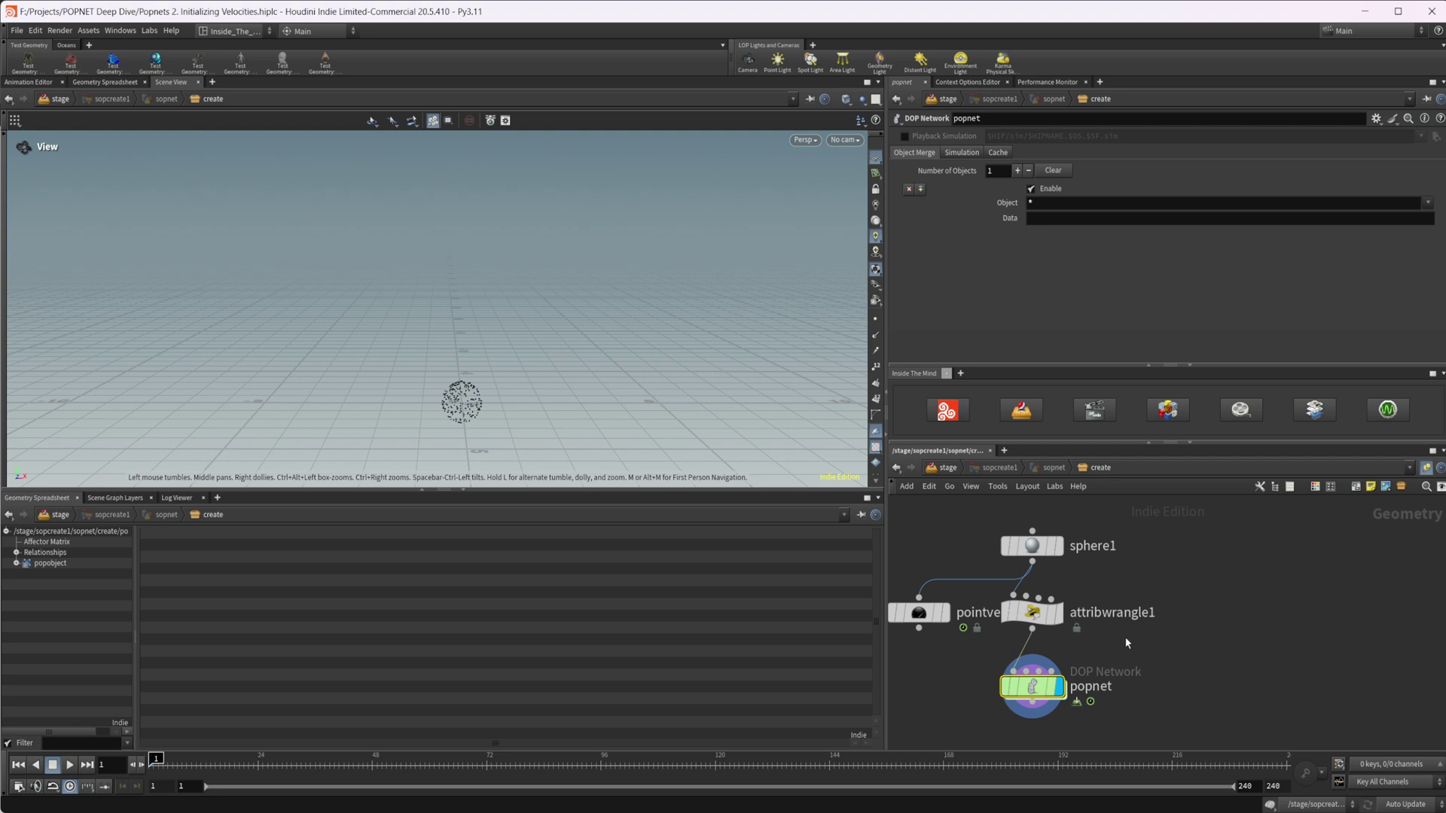
{"action": "middle_click_drag", "start_coordinate": [1126, 643], "coordinate": [1184, 647]}
{"action": "left_click_drag", "start_coordinate": [981, 617], "coordinate": [971, 619]}
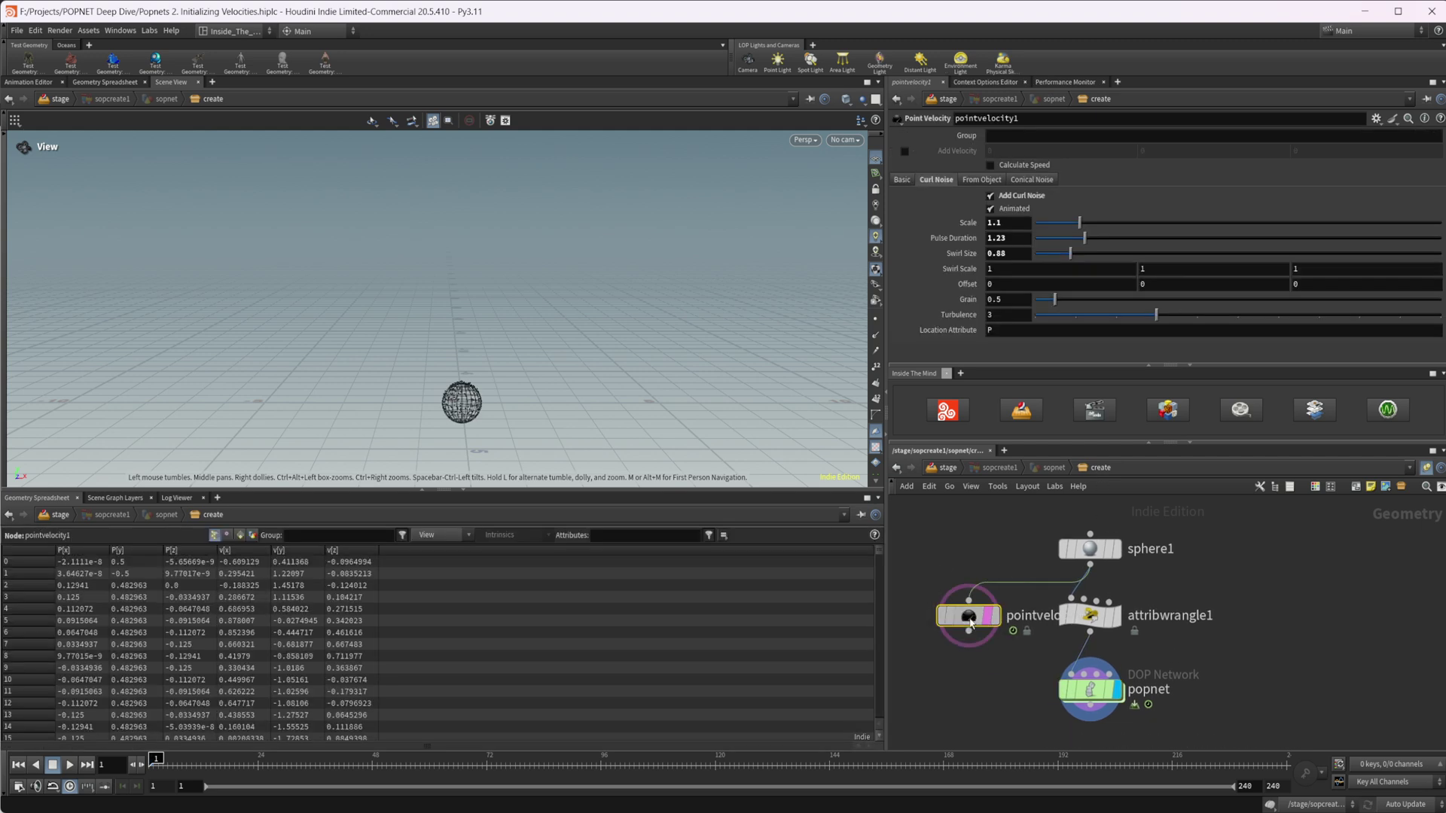
{"action": "key", "text": "r"}
{"action": "mouse_move", "coordinate": [956, 625]}
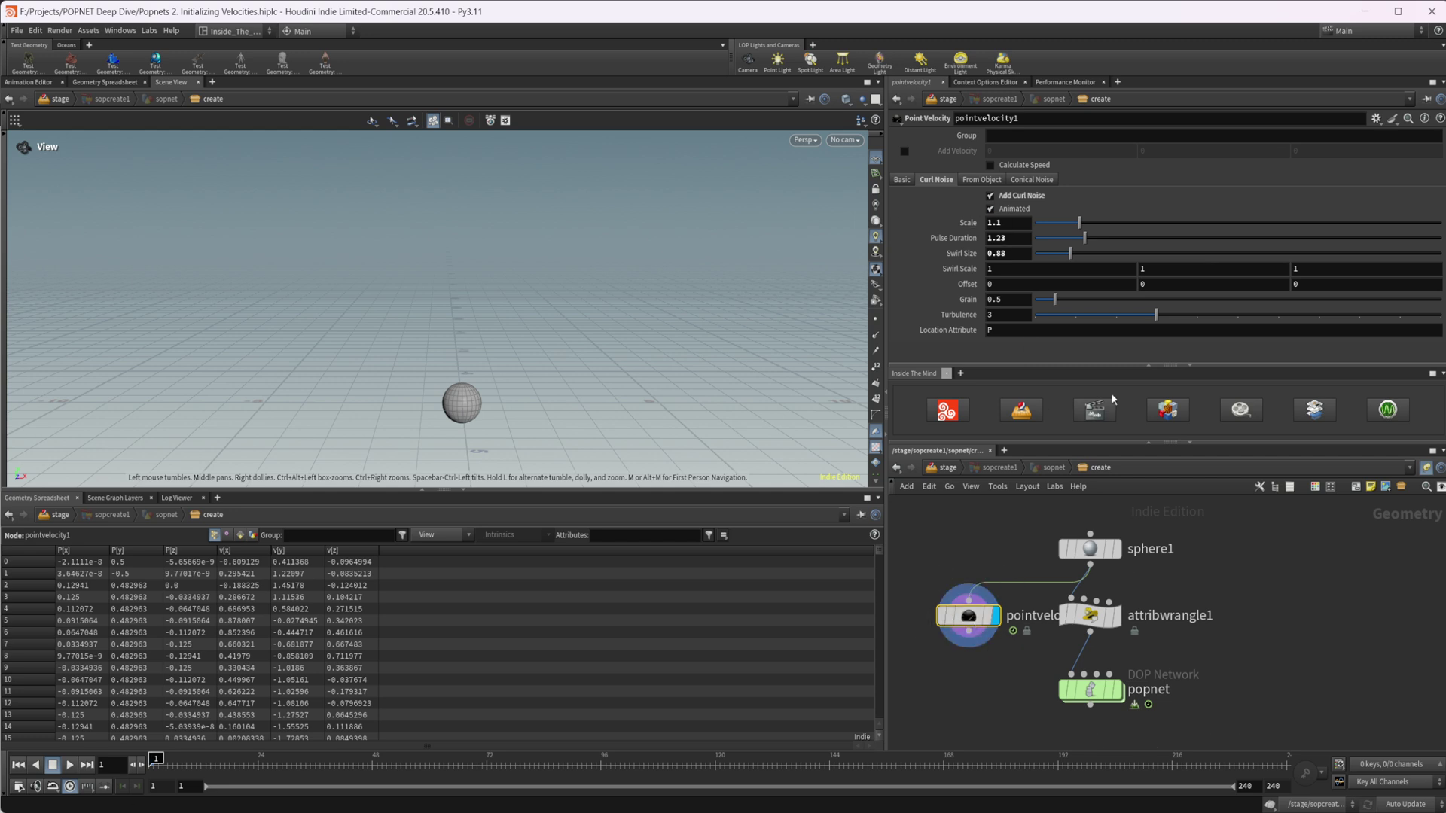
{"action": "left_click", "coordinate": [1032, 181]}
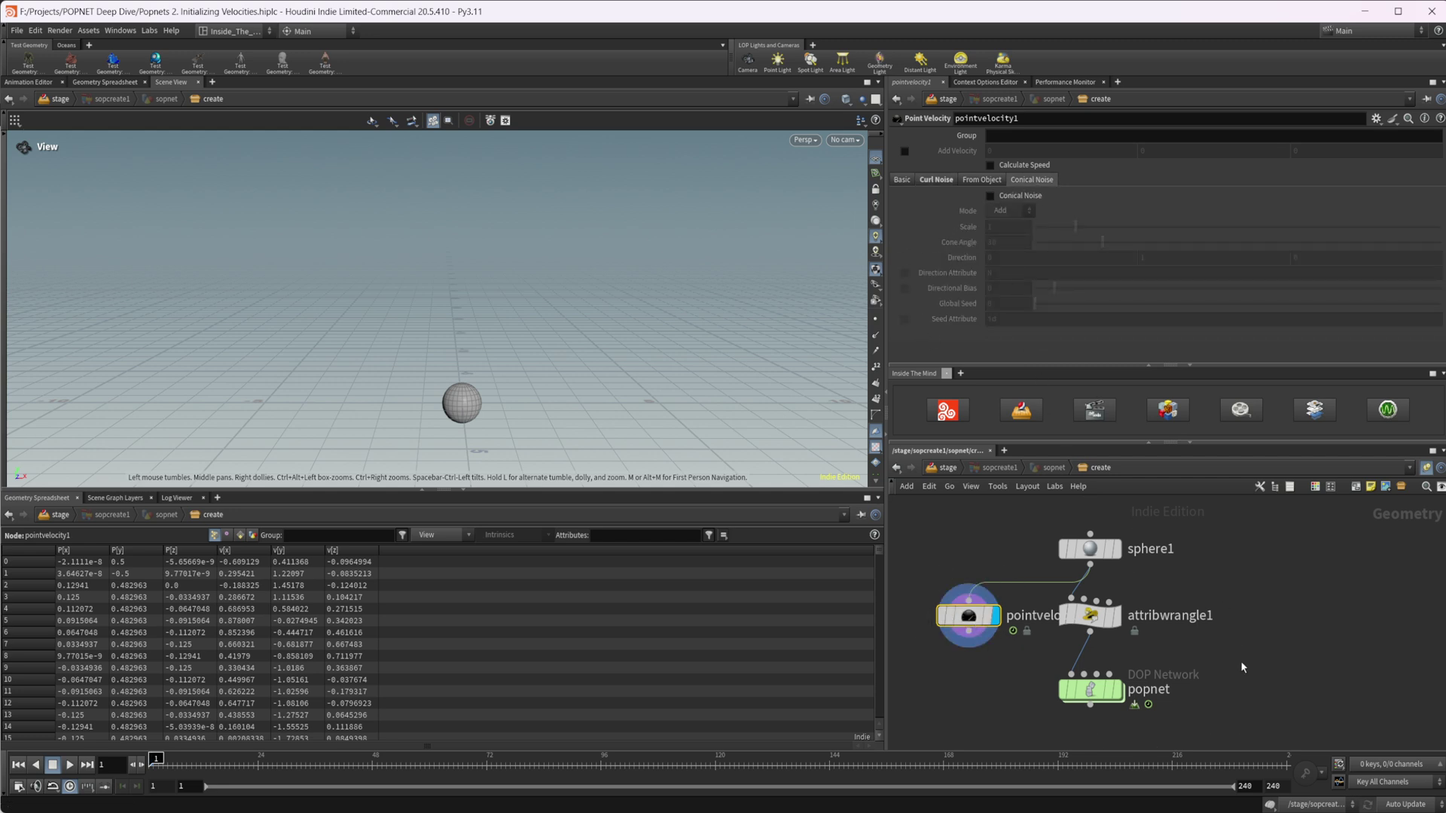
Step: Add a Point VOP beside attribwrangle1 and connect sphere1's output to its first input
{"action": "scroll", "coordinate": [1204, 666], "scroll_direction": "down", "scroll_amount": 2}
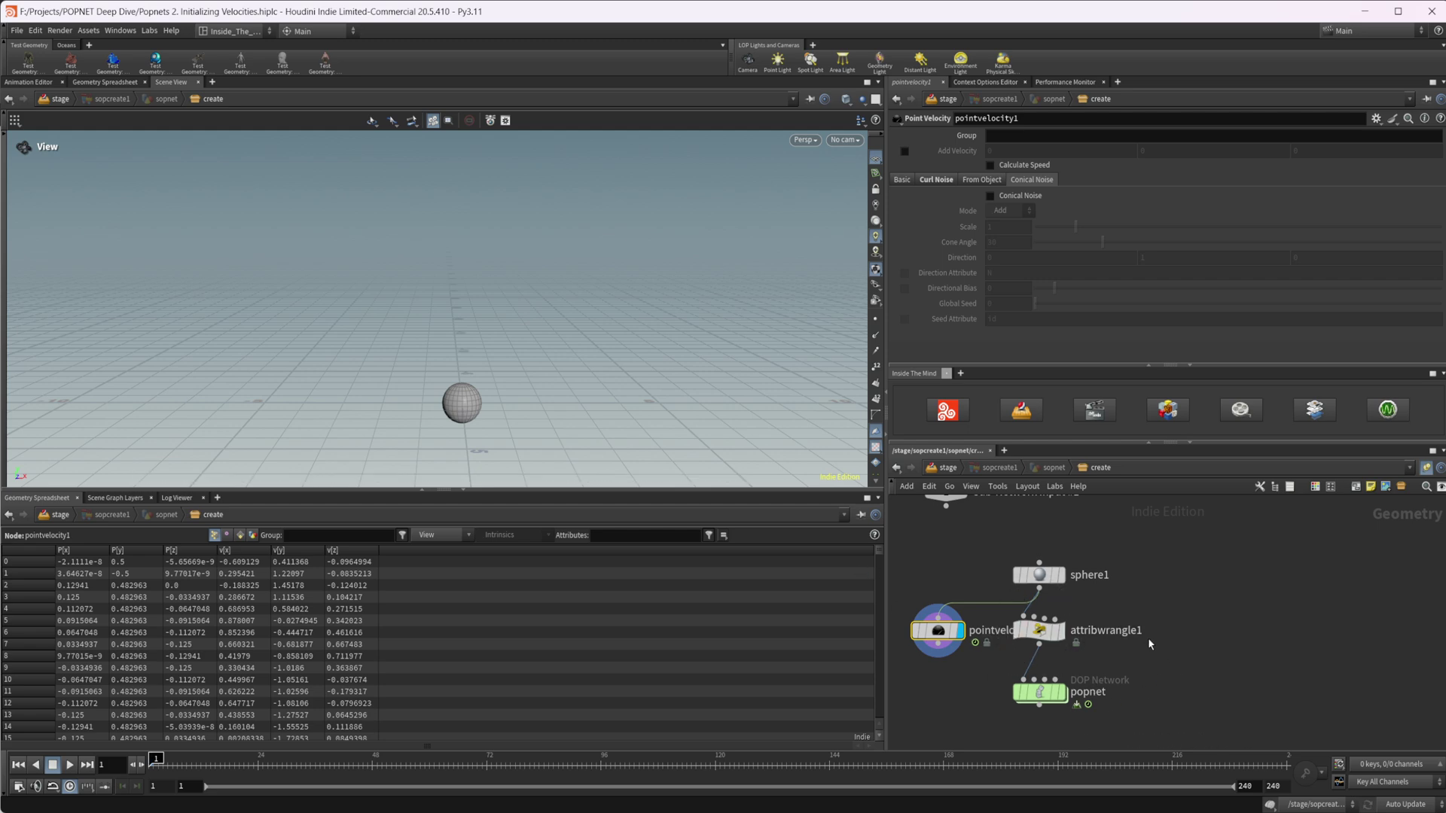
{"action": "key", "text": "Tab"}
{"action": "type", "text": "poin"}
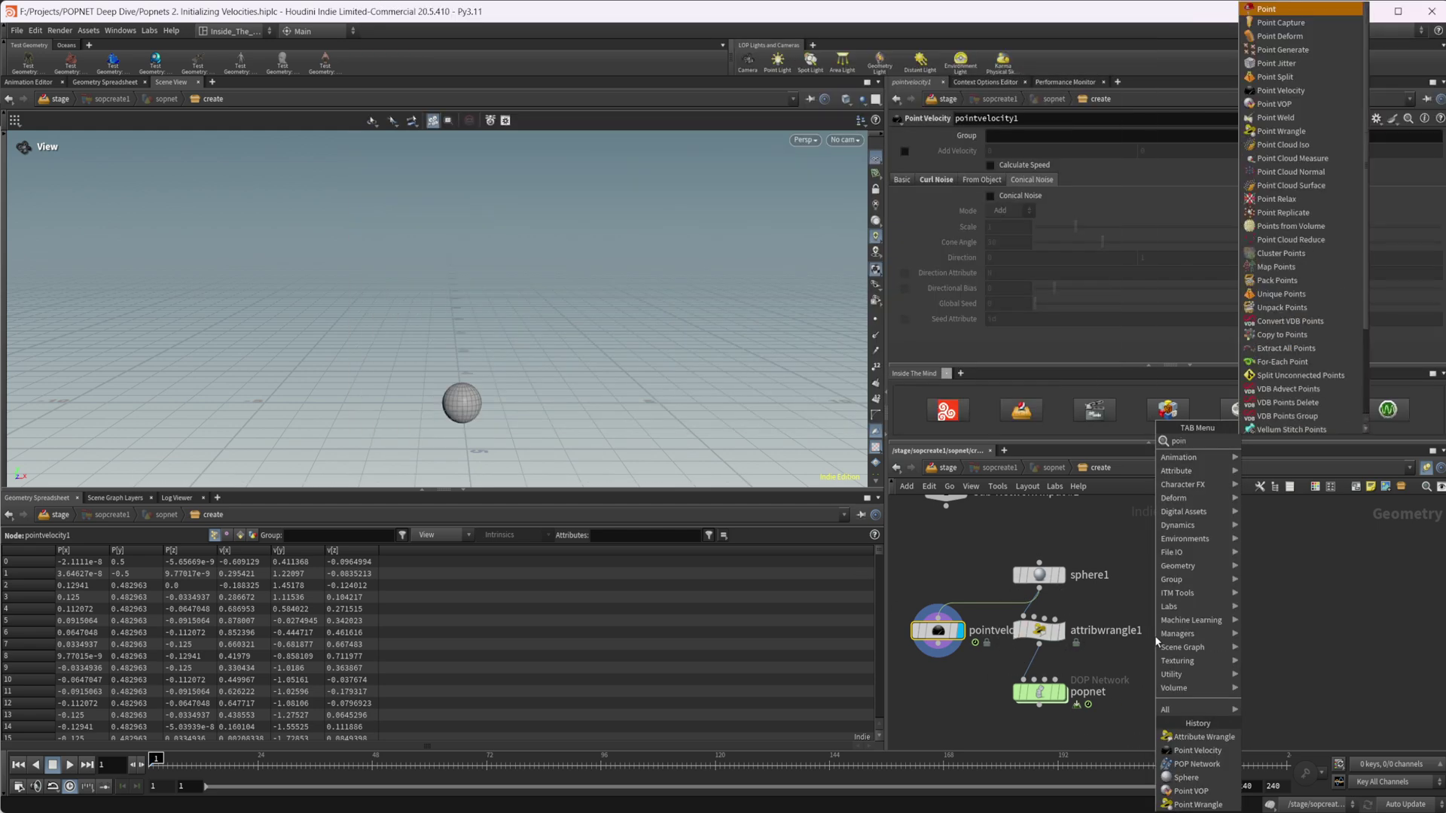
{"action": "type", "text": "t"}
{"action": "key", "text": "Return"}
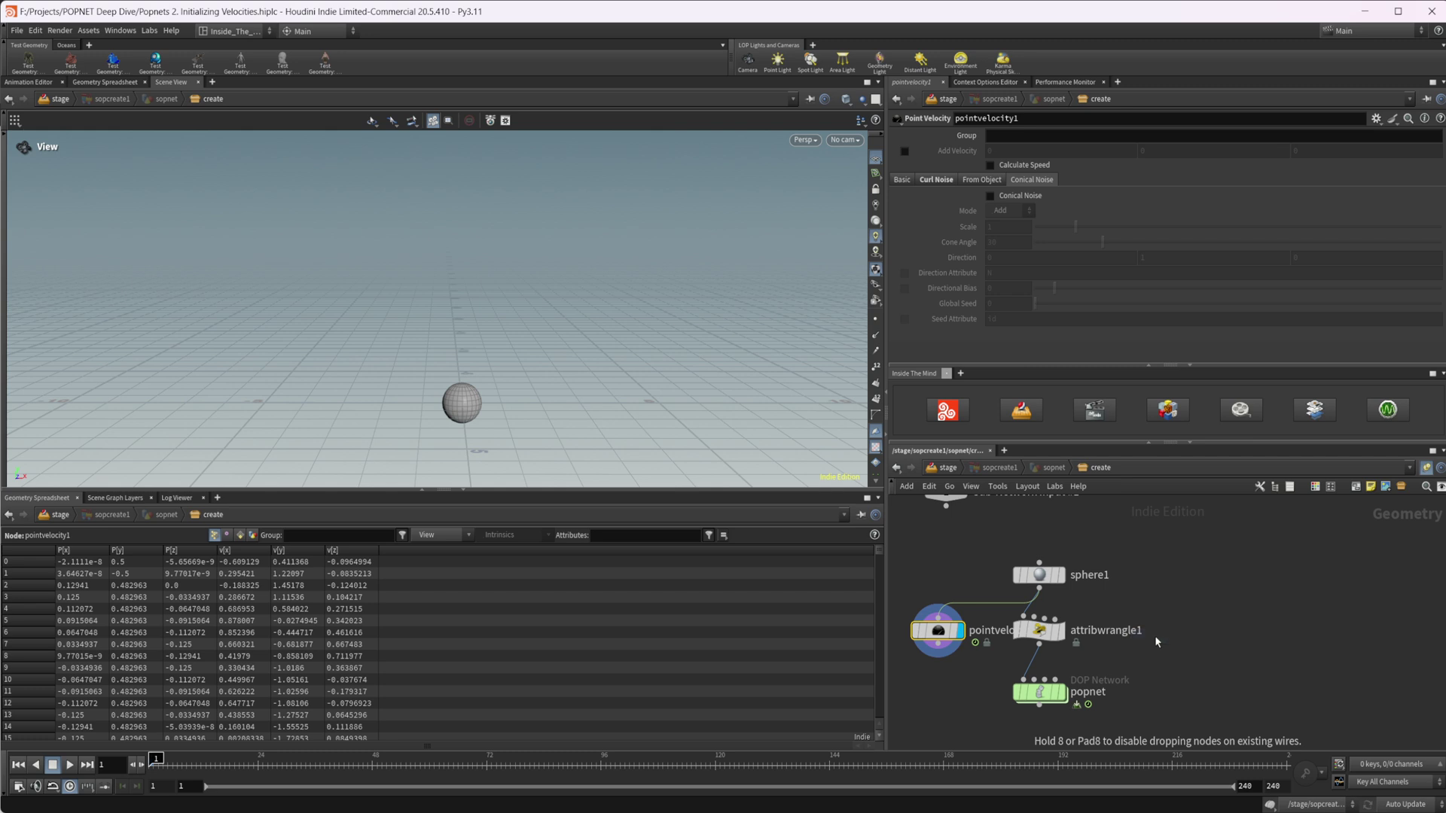
{"action": "left_click", "coordinate": [1155, 637]}
{"action": "left_click_drag", "start_coordinate": [1039, 589], "coordinate": [1152, 634]}
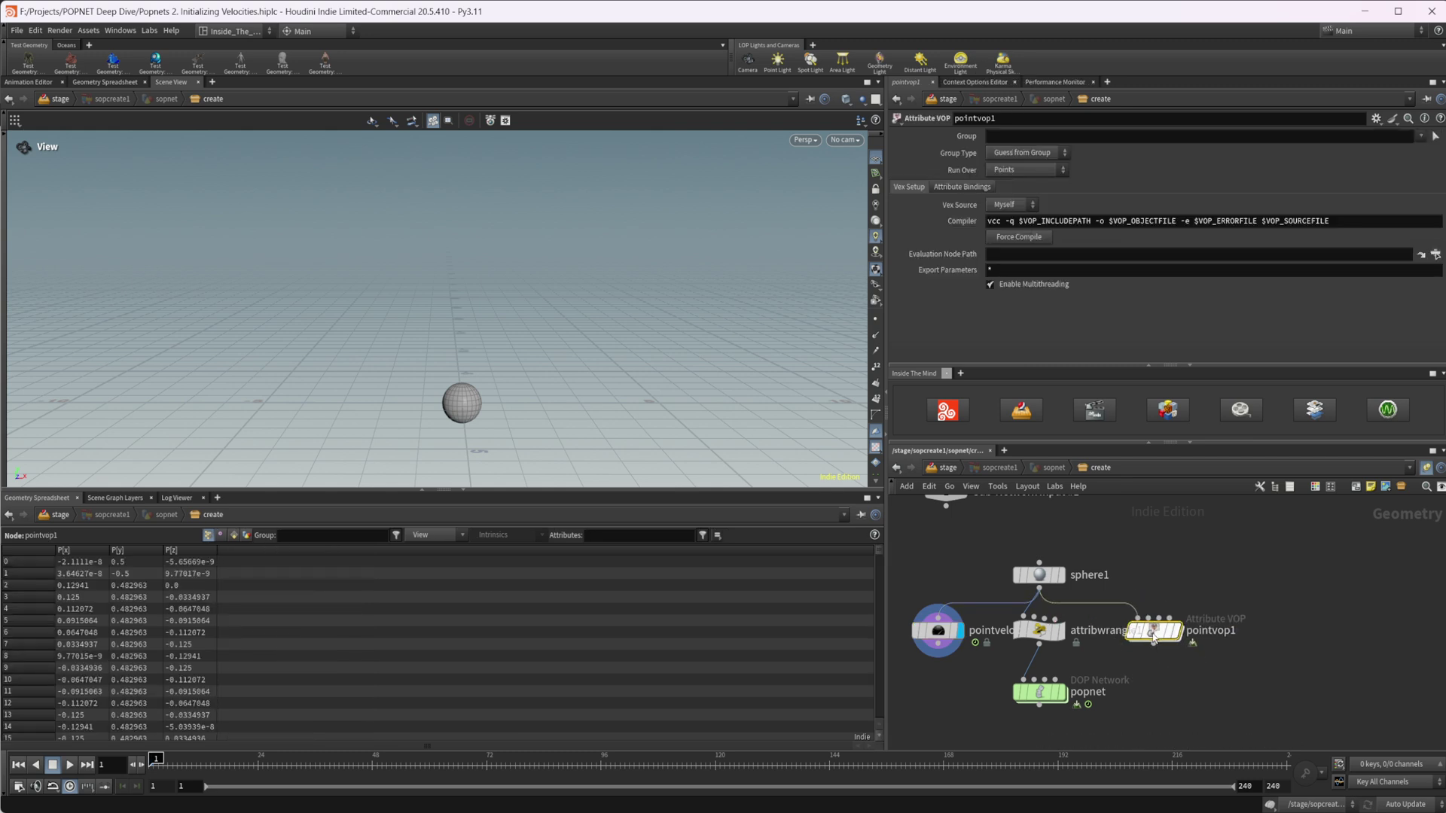
Step: Open the Point VOP's inner network, space out its nodes and add a Turbulent Noise node beside the global parameters
{"action": "double_click", "coordinate": [1153, 635]}
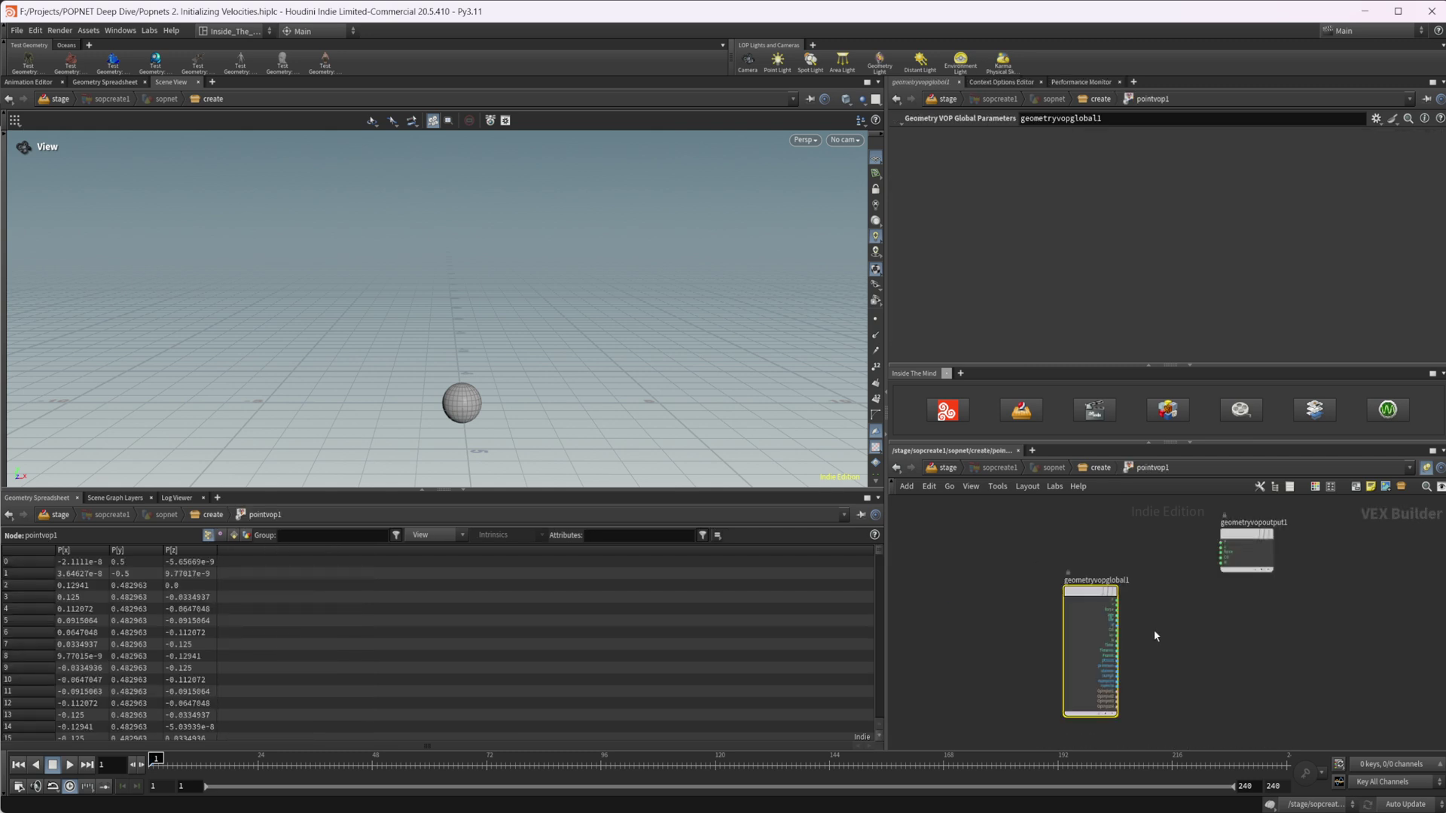
{"action": "middle_click_drag", "start_coordinate": [1154, 632], "coordinate": [1187, 648]}
{"action": "left_click_drag", "start_coordinate": [1107, 611], "coordinate": [1005, 580]}
{"action": "scroll", "coordinate": [1042, 599], "scroll_direction": "up", "scroll_amount": 3}
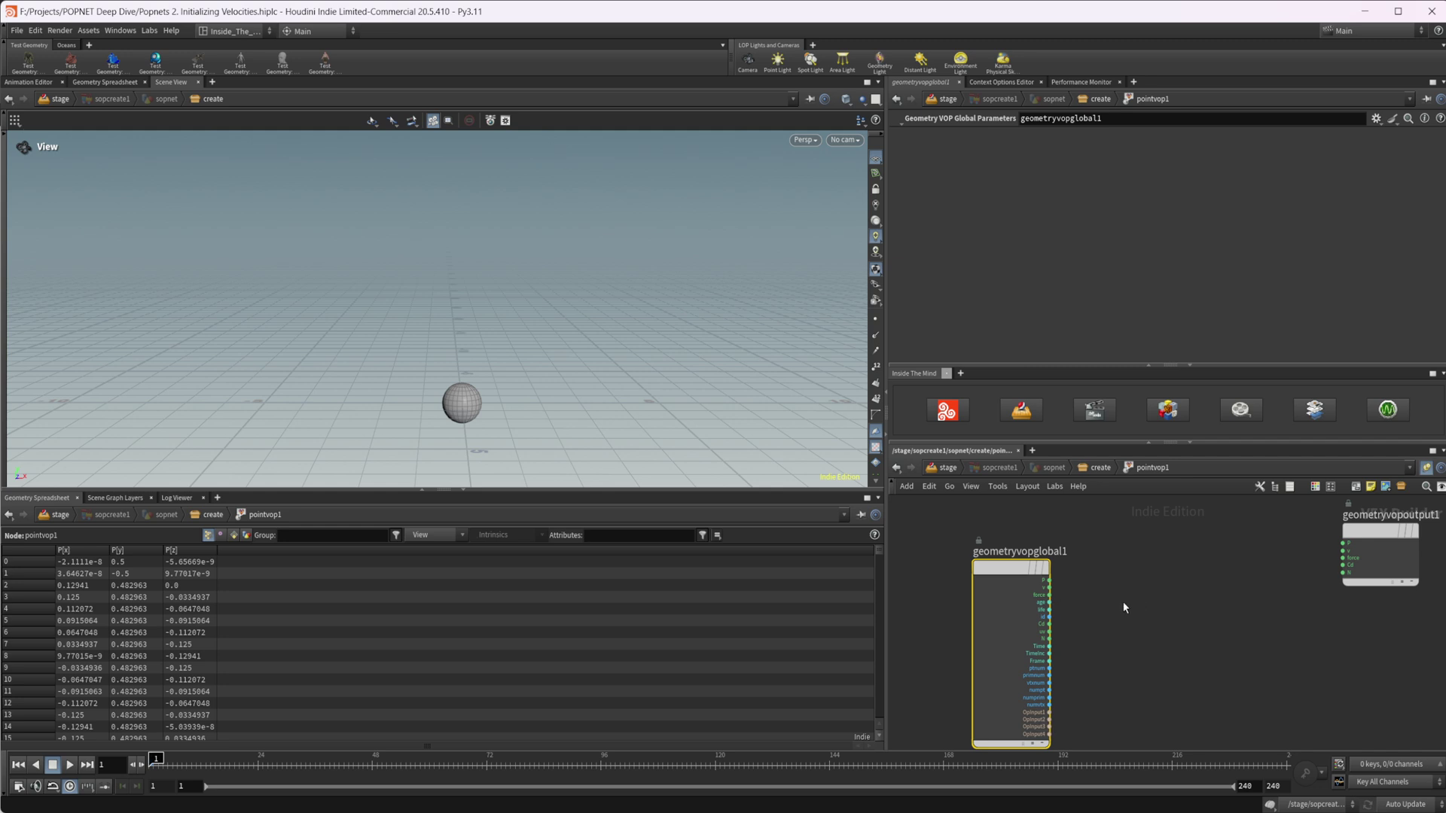
{"action": "key", "text": "Tab"}
{"action": "type", "text": "noise"}
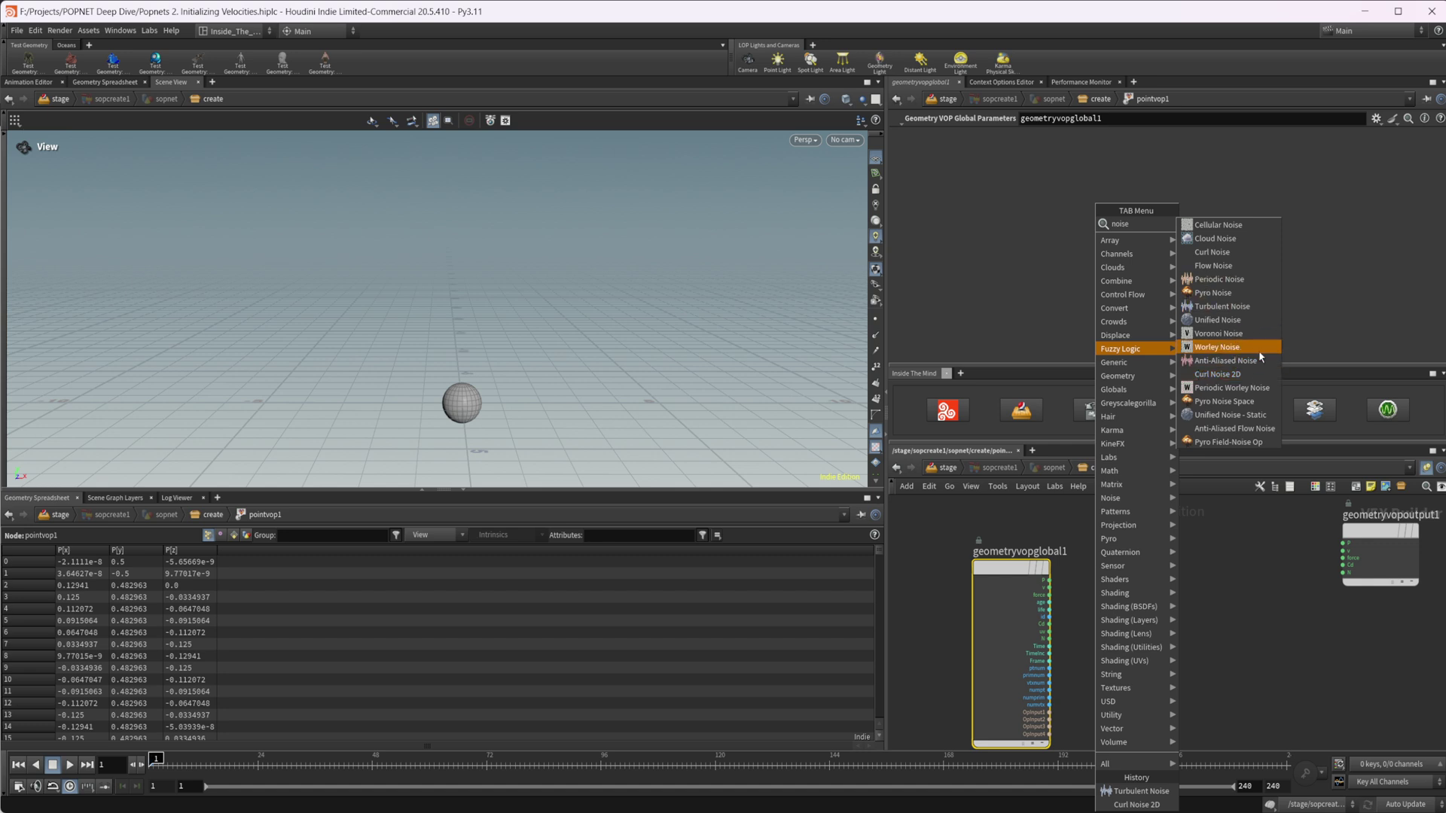
{"action": "left_click", "coordinate": [1221, 306]}
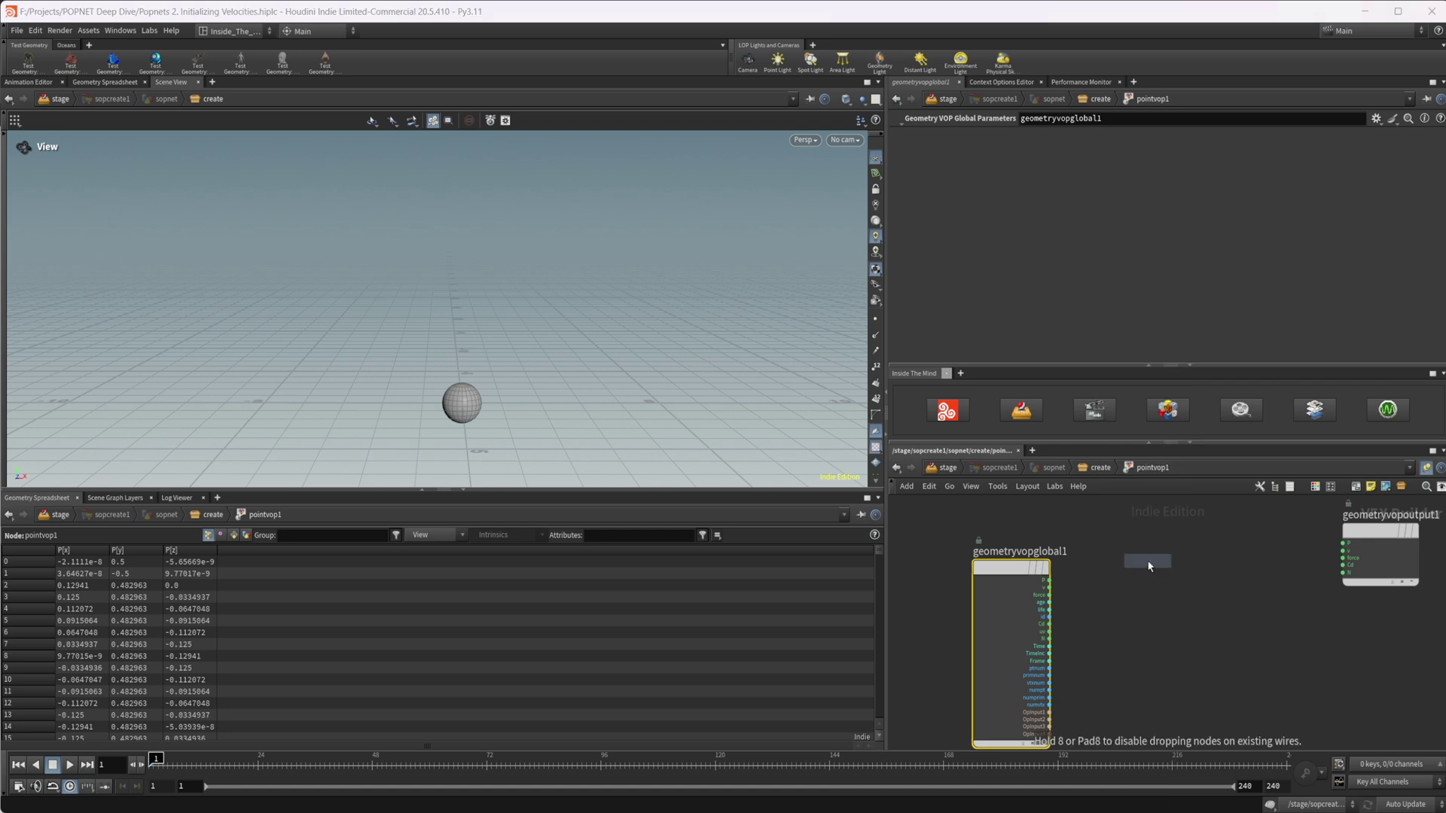
{"action": "left_click", "coordinate": [1140, 561]}
Step: Position the Turbulent Noise node and connect the global P output to its pos input
{"action": "left_click_drag", "start_coordinate": [1141, 561], "coordinate": [1159, 575]}
{"action": "left_click_drag", "start_coordinate": [1032, 572], "coordinate": [1123, 594]}
{"action": "middle_click_drag", "start_coordinate": [1296, 625], "coordinate": [1205, 622]}
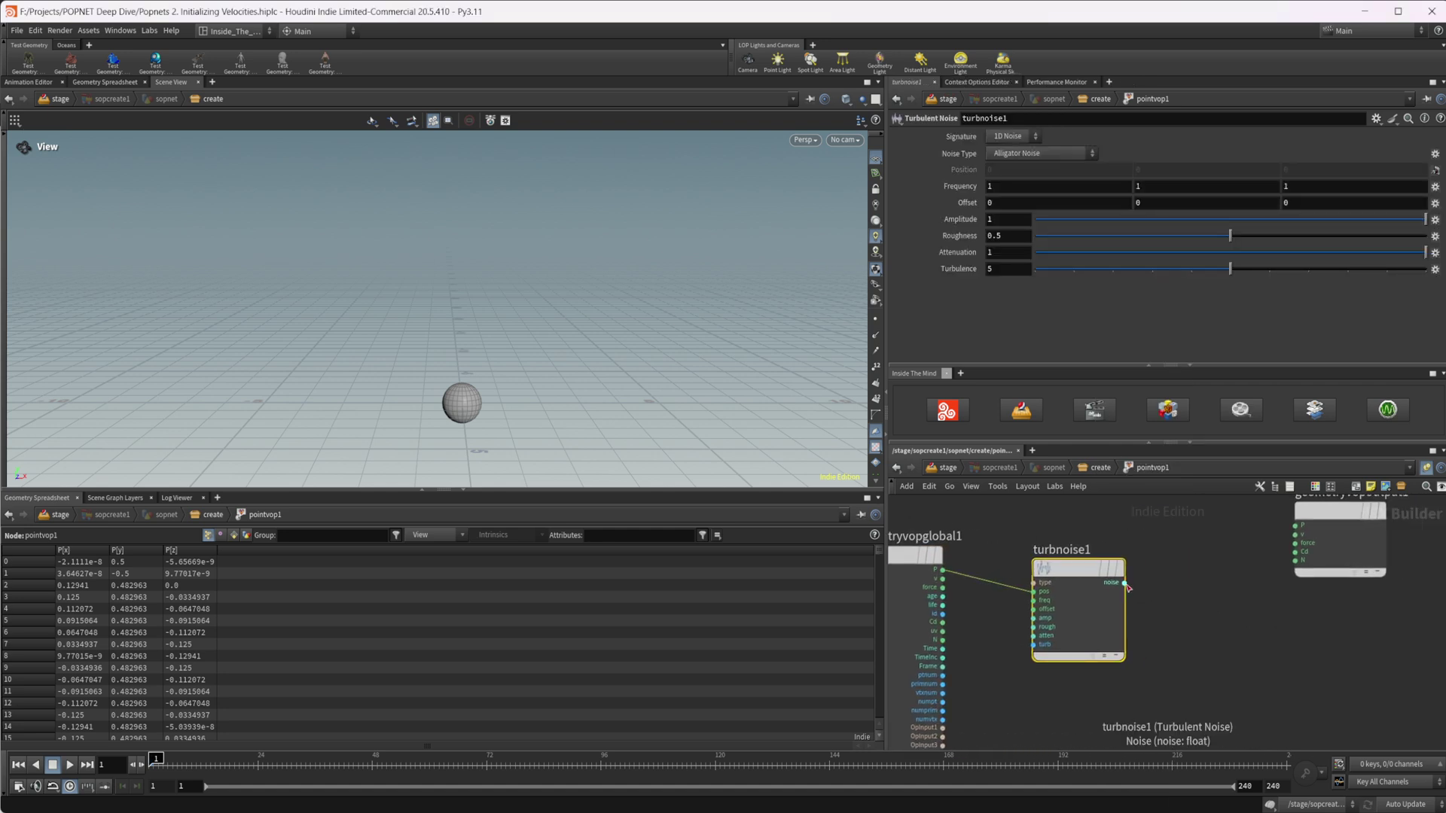
Step: Connect the Turbulent Noise's noise output to the geometry output's v input and return to the create network
{"action": "left_click_drag", "start_coordinate": [1124, 582], "coordinate": [1308, 543]}
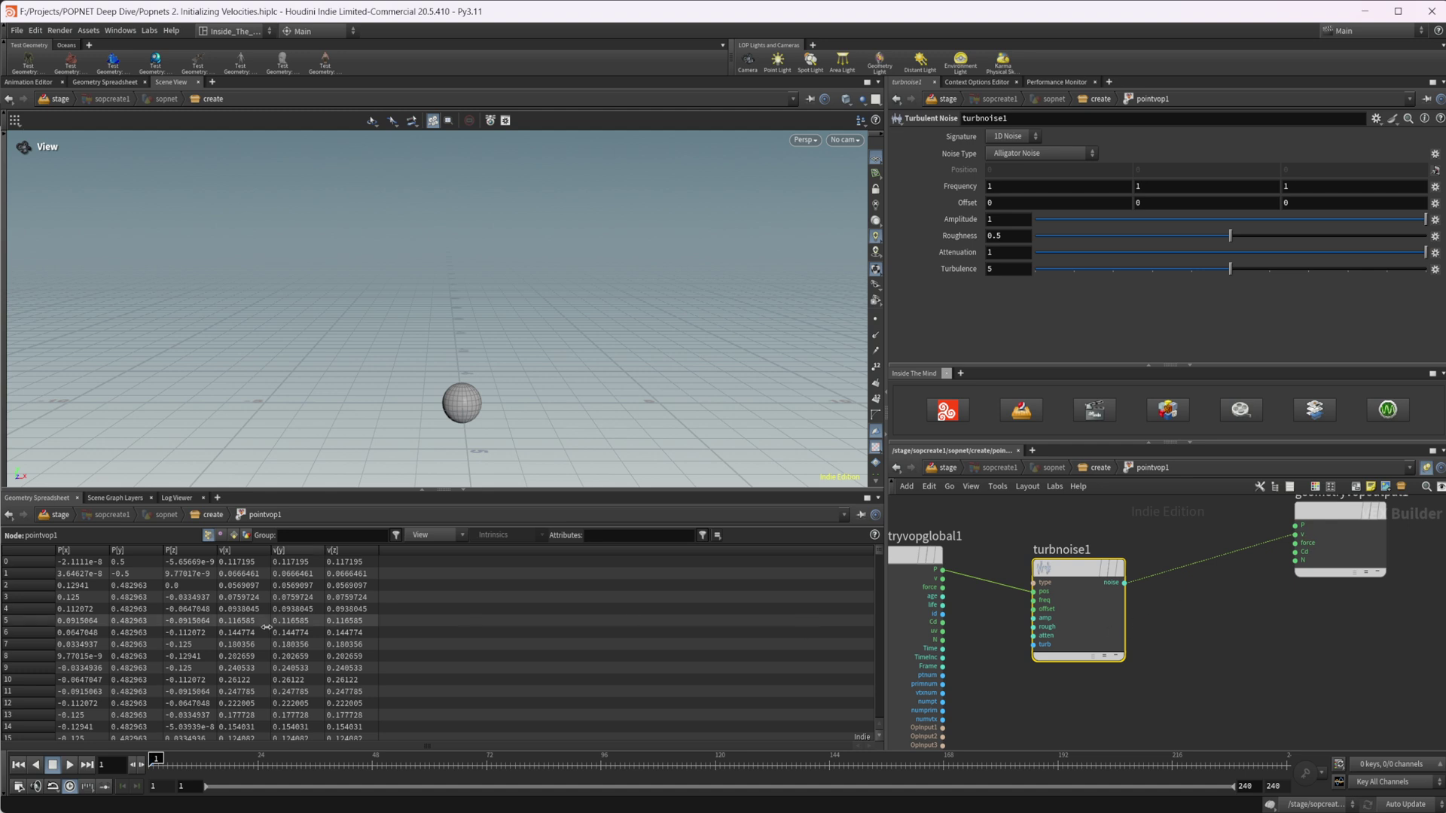
{"action": "left_click", "coordinate": [1101, 467]}
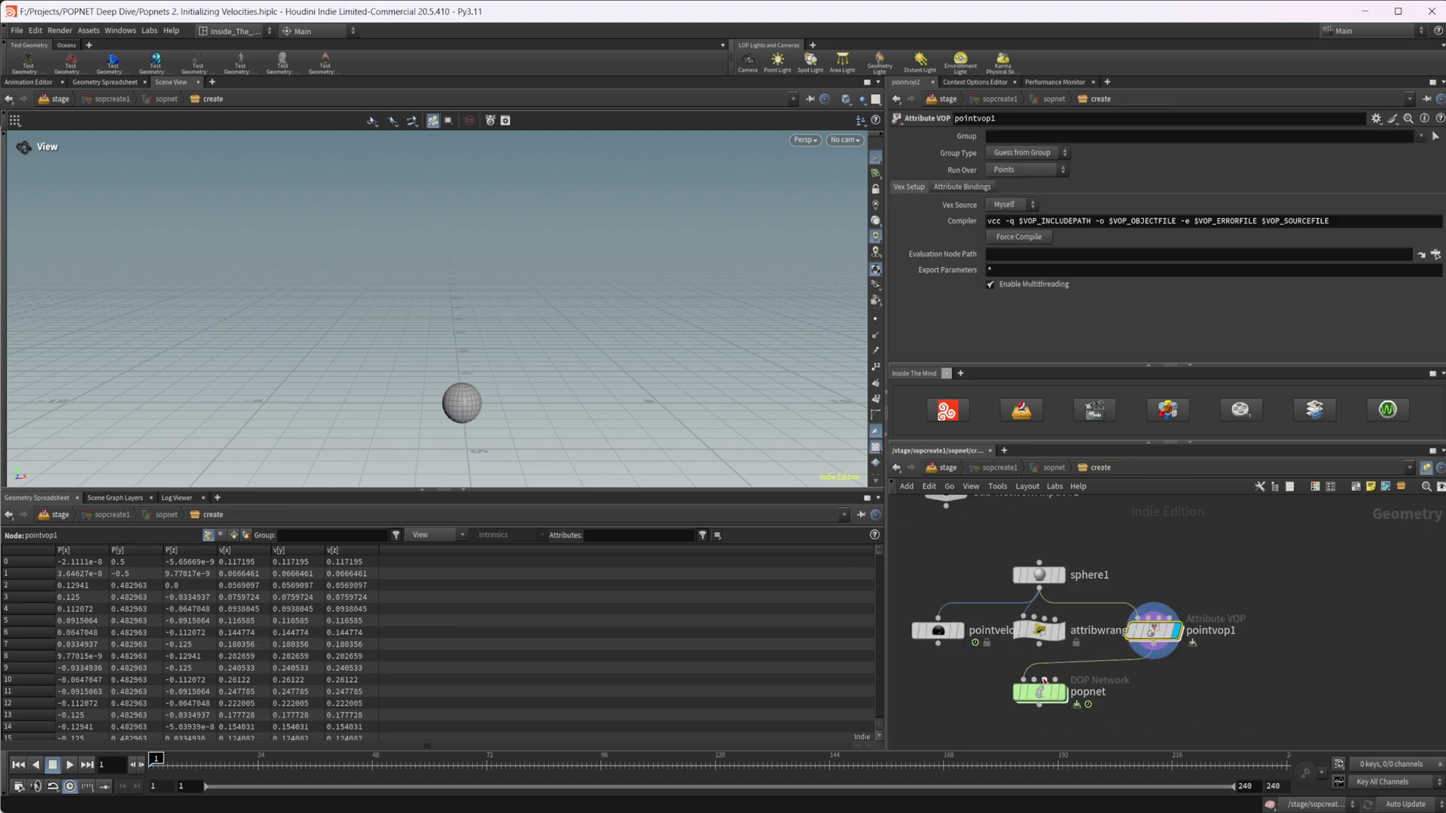
Step: Display the popnet node and play the simulation to frame 61 to view the particle motion
{"action": "left_click", "coordinate": [1040, 692]}
{"action": "left_click", "coordinate": [1061, 691]}
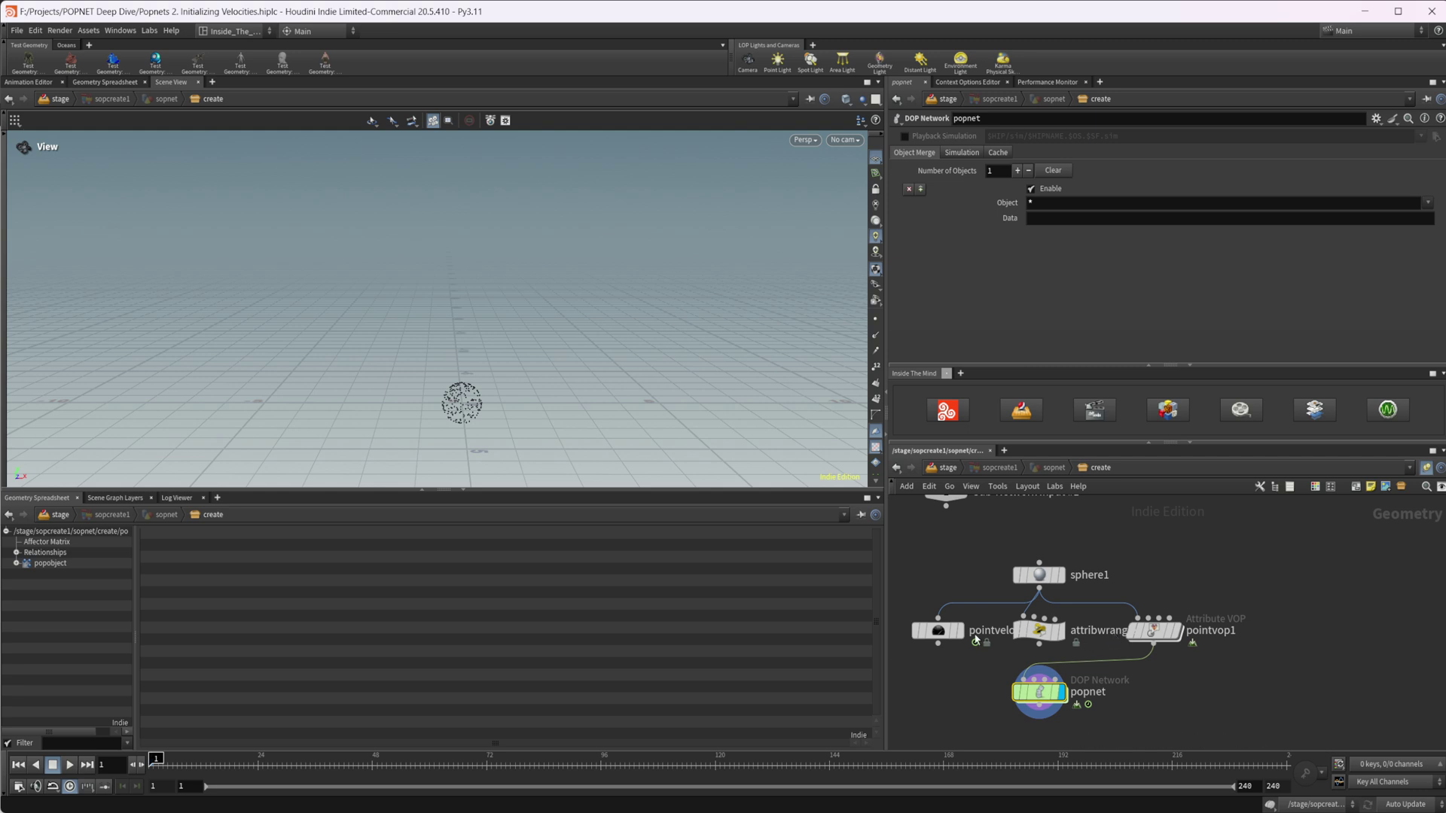
{"action": "left_click", "coordinate": [68, 765]}
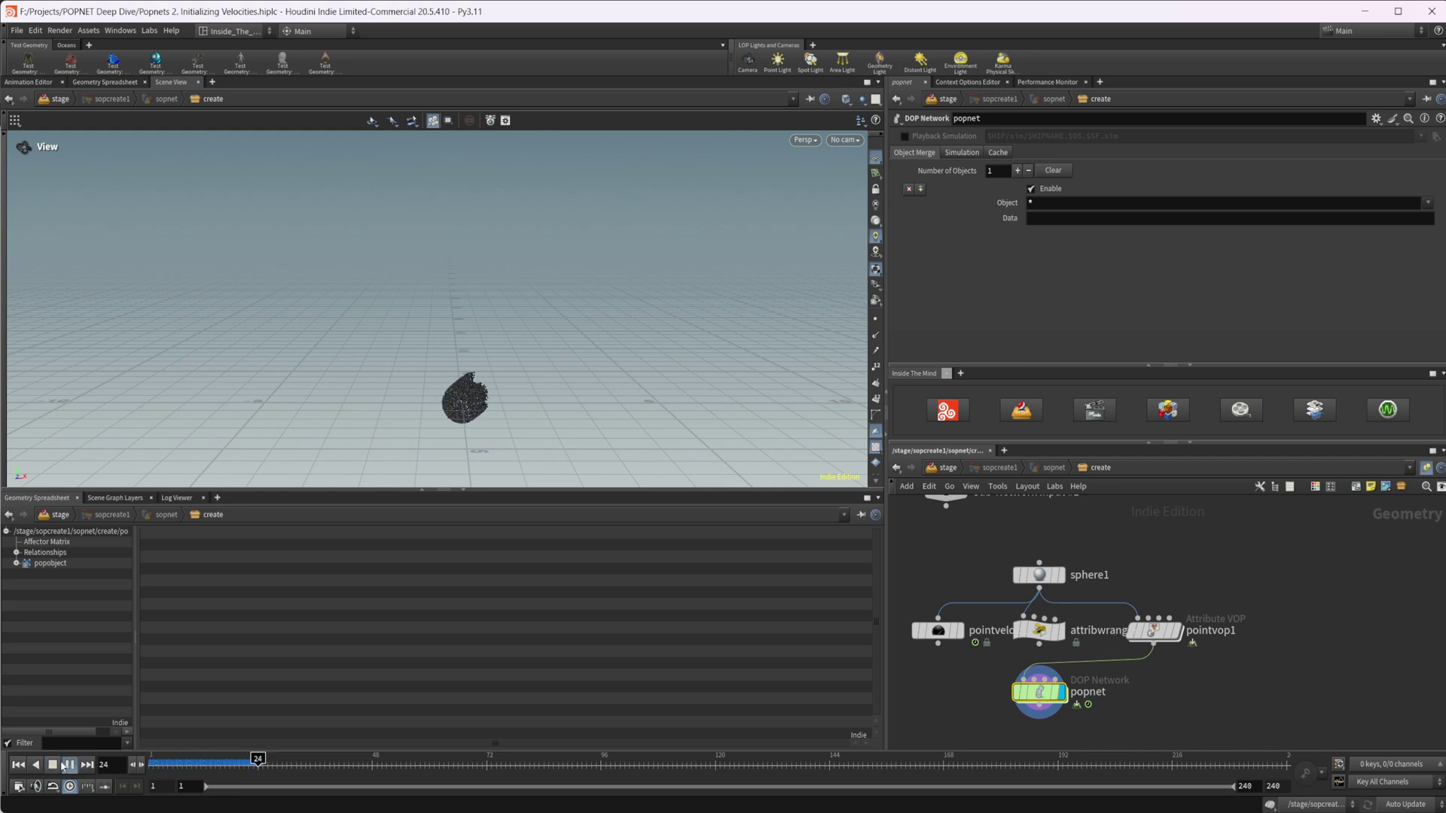
{"action": "left_click", "coordinate": [58, 766]}
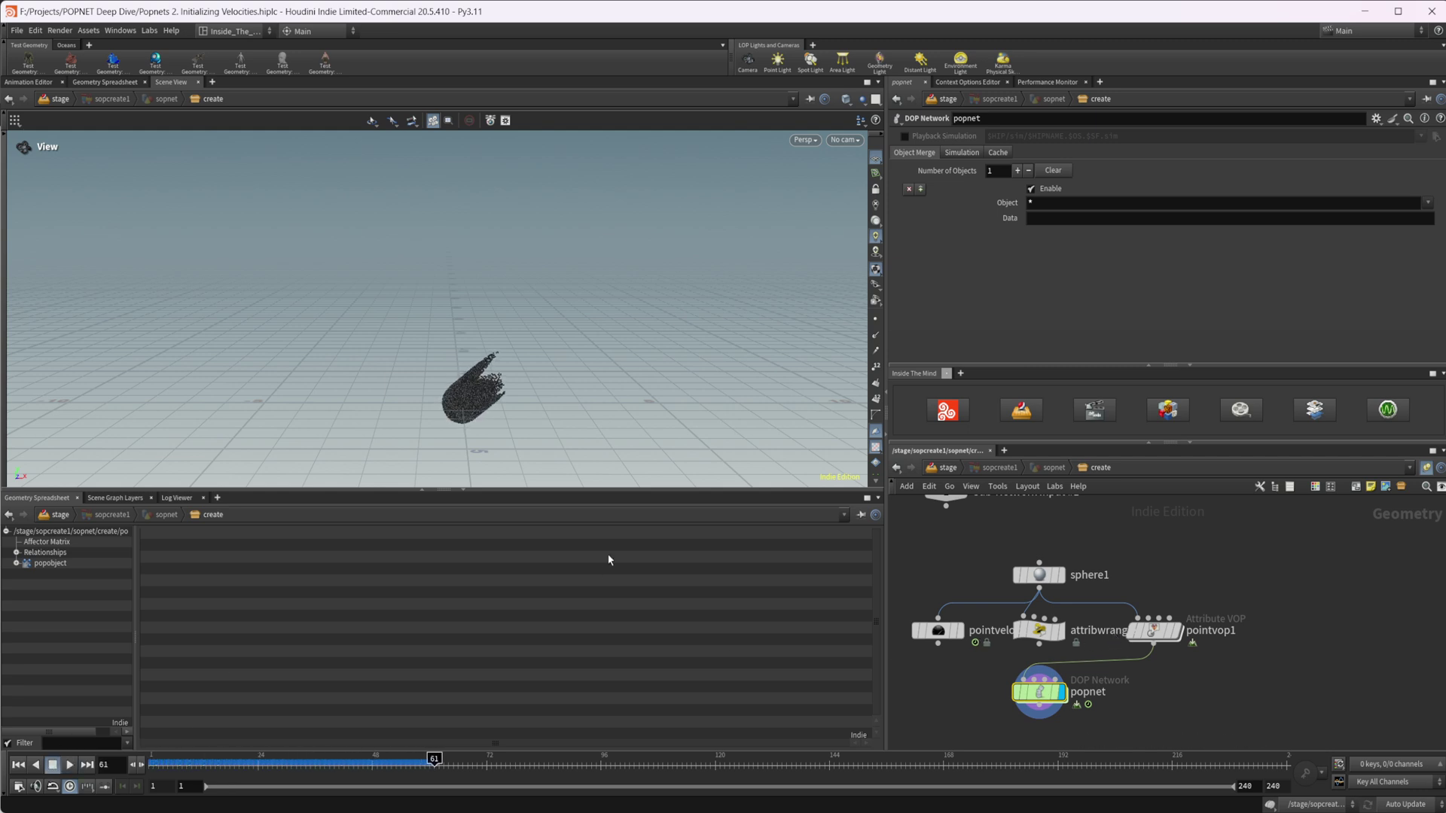
{"action": "left_click_drag", "start_coordinate": [477, 441], "coordinate": [557, 392]}
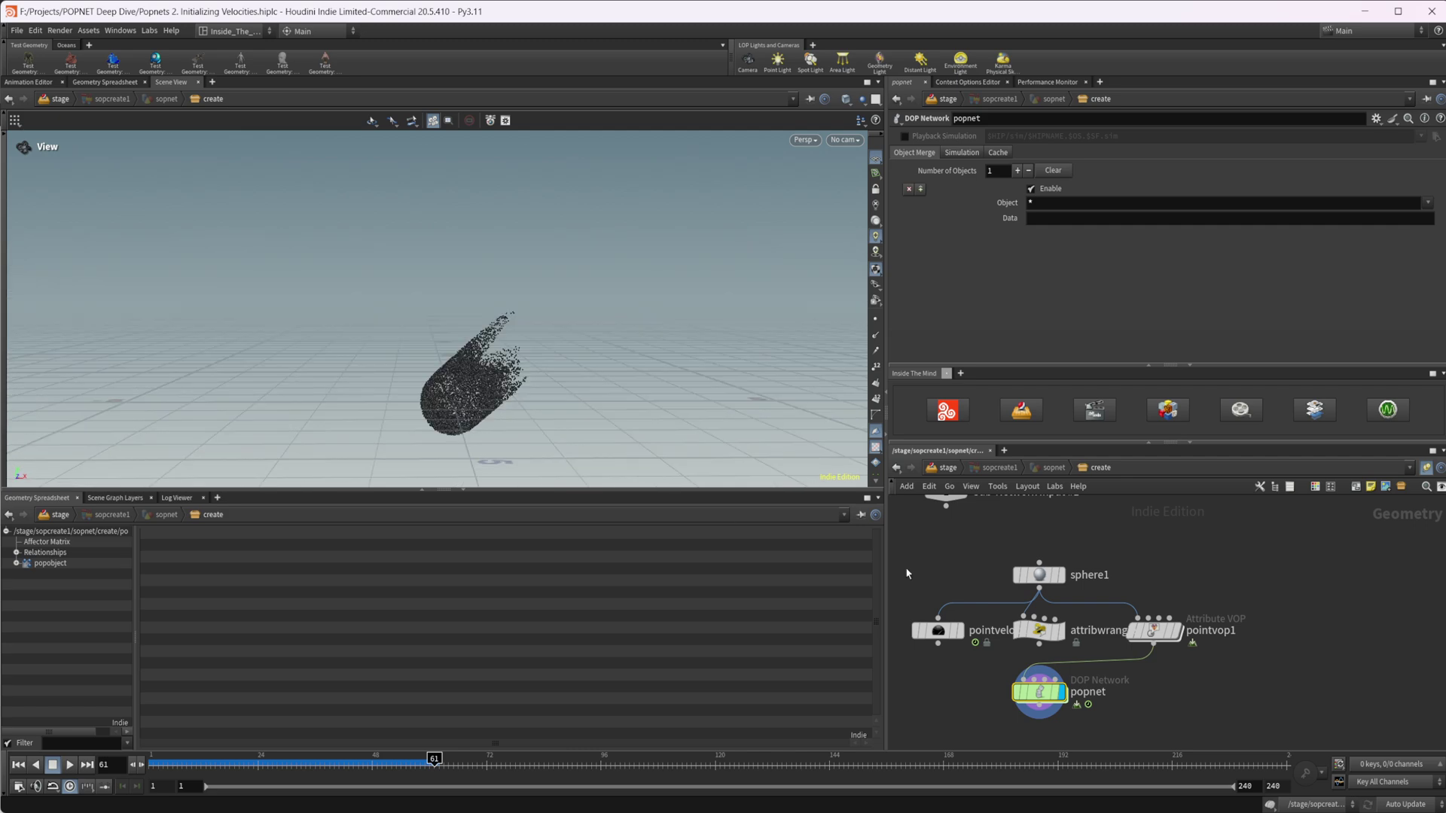
Step: Reopen pointvop1's inner network and set the Turbulent Noise signature to 3D Noise
{"action": "double_click", "coordinate": [1160, 634]}
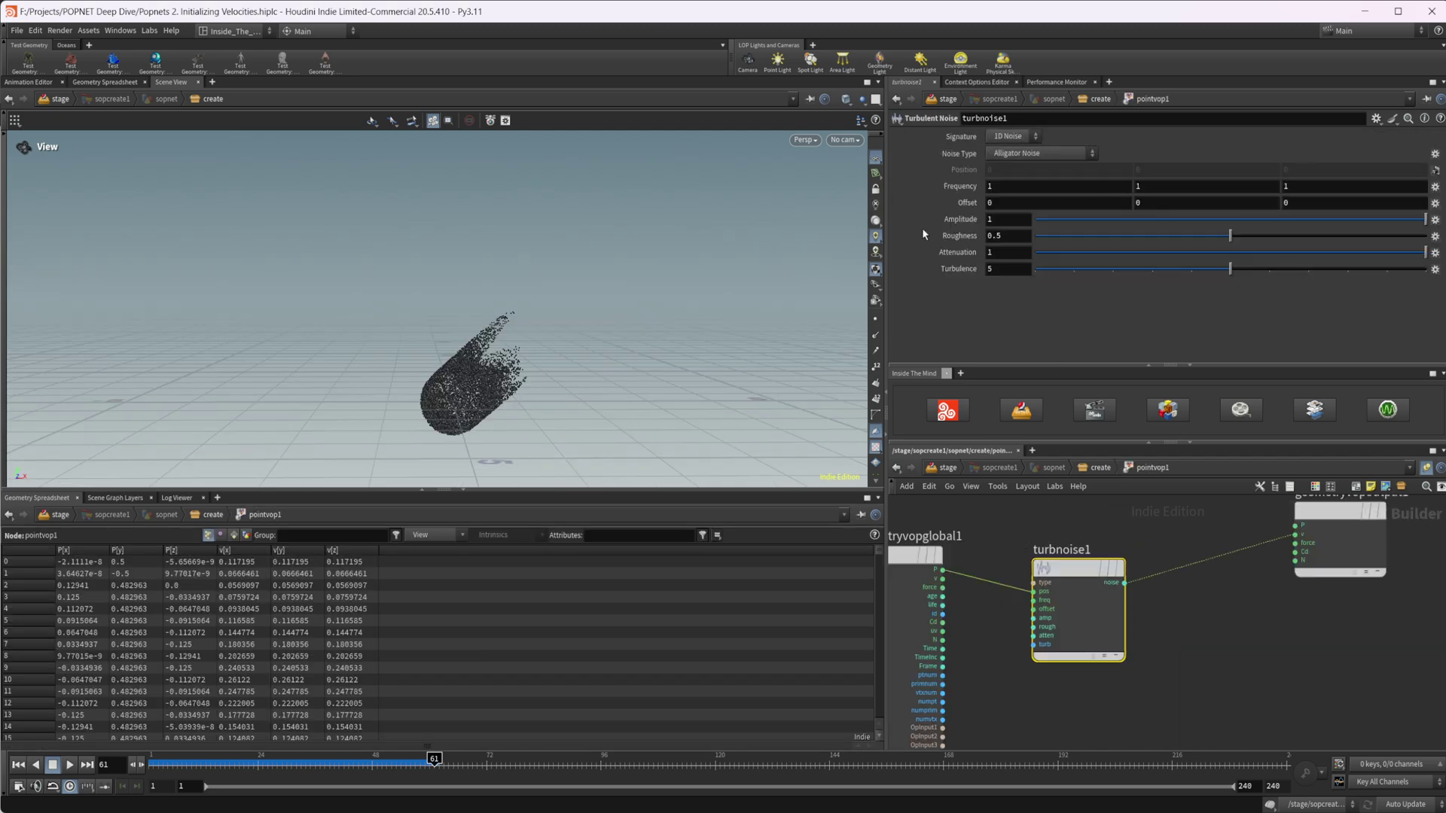
{"action": "left_click_drag", "start_coordinate": [494, 403], "coordinate": [516, 428]}
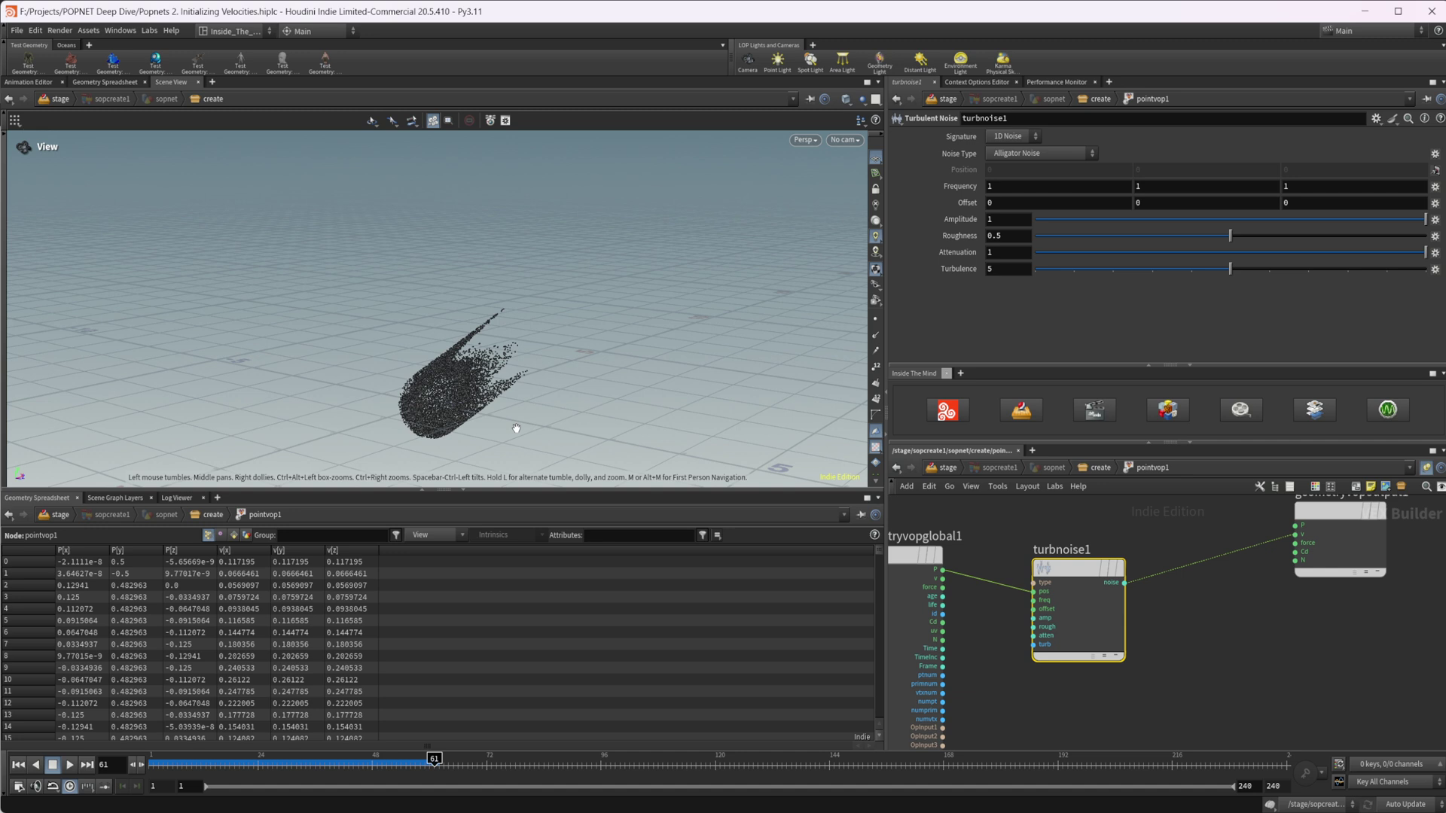
{"action": "left_click", "coordinate": [1024, 138]}
{"action": "left_click", "coordinate": [1009, 165]}
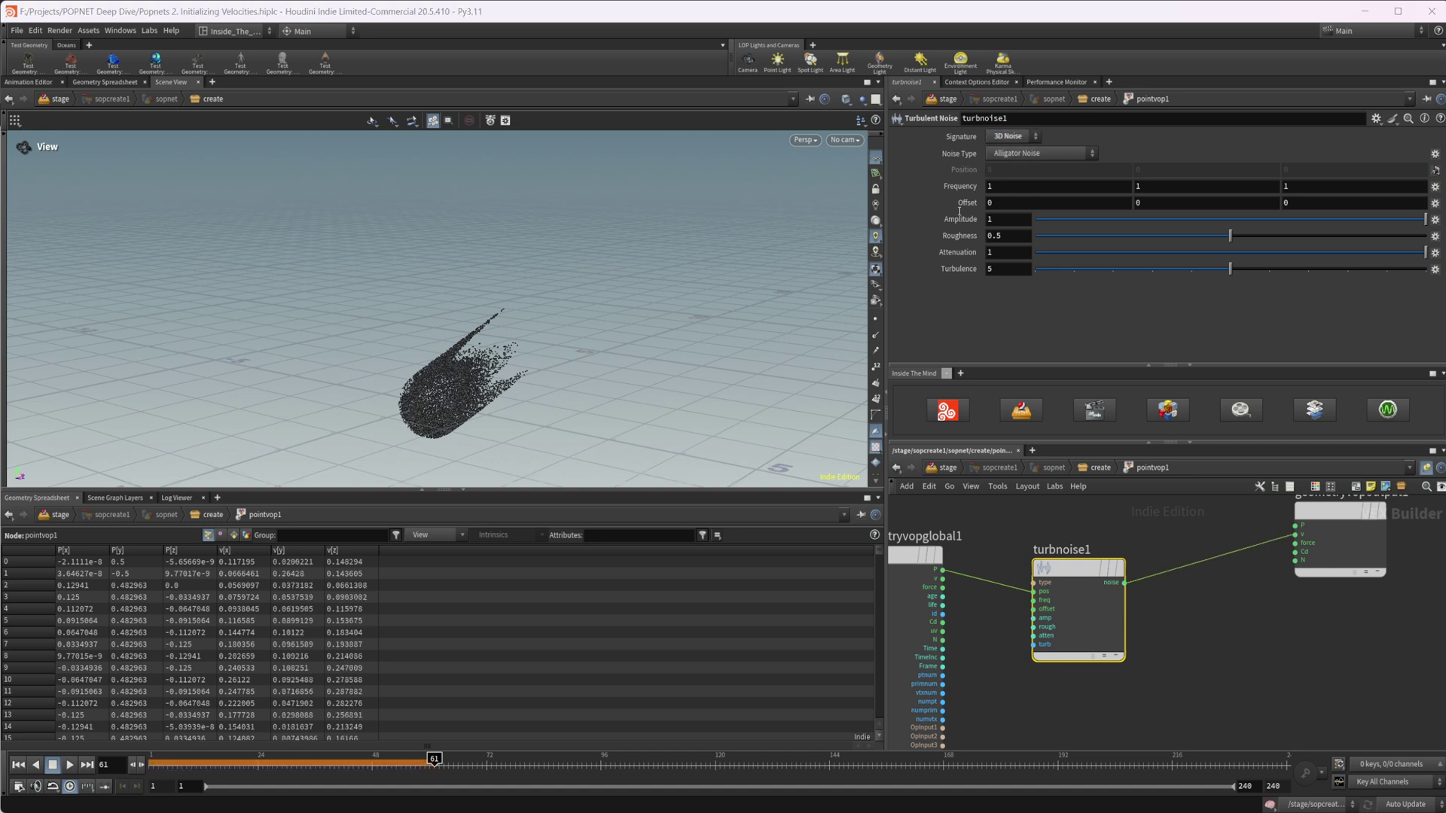
Step: Replay the simulation from frame 1 to about frame 169 and examine the particle spread from several angles
{"action": "left_click", "coordinate": [21, 766]}
{"action": "left_click", "coordinate": [69, 765]}
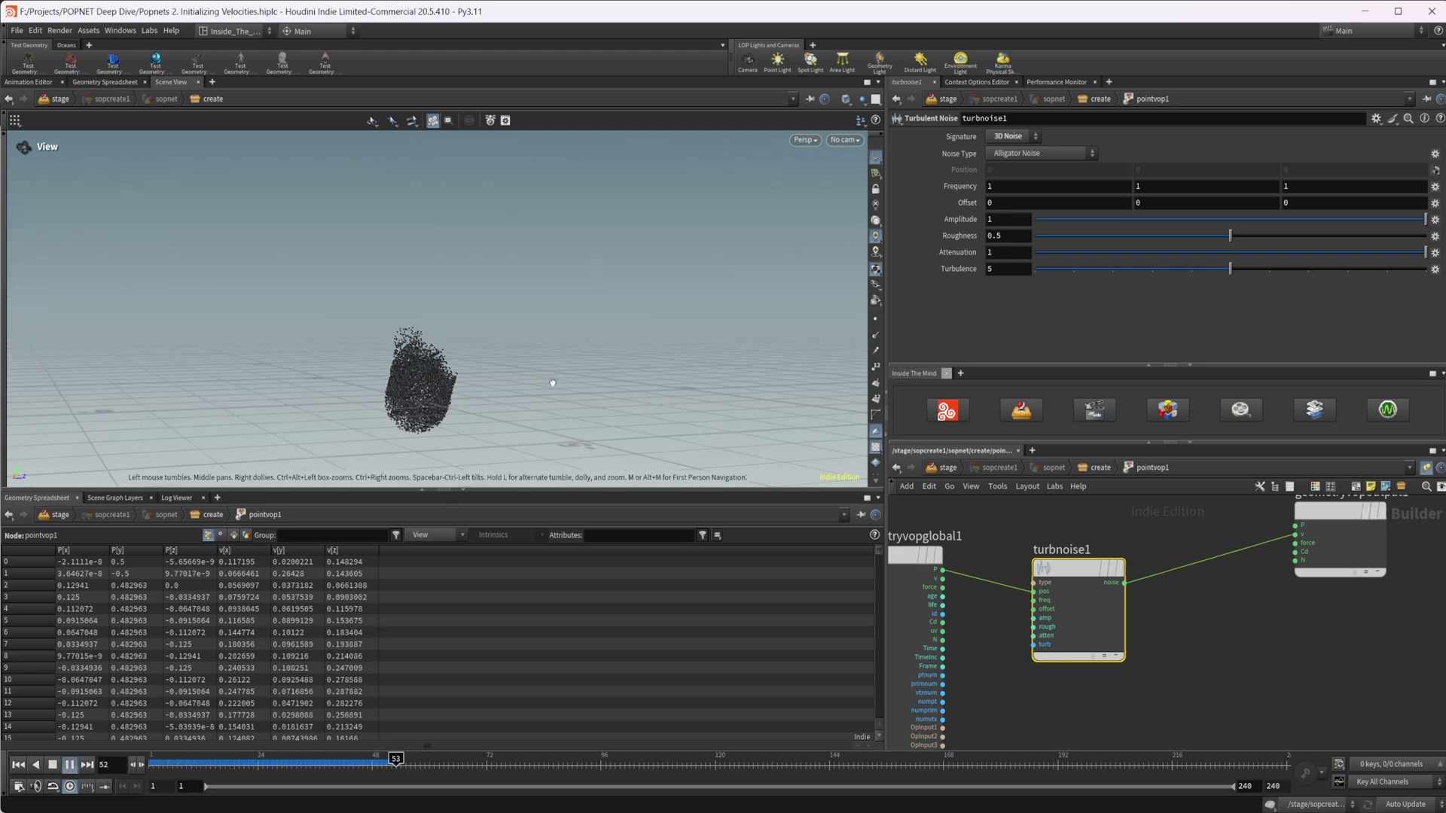
{"action": "mouse_move", "coordinate": [373, 389]}
{"action": "left_mouse_down"}
{"action": "mouse_move", "coordinate": [401, 432]}
{"action": "mouse_move", "coordinate": [432, 392]}
{"action": "mouse_move", "coordinate": [441, 459]}
{"action": "mouse_move", "coordinate": [353, 405]}
{"action": "left_mouse_up"}
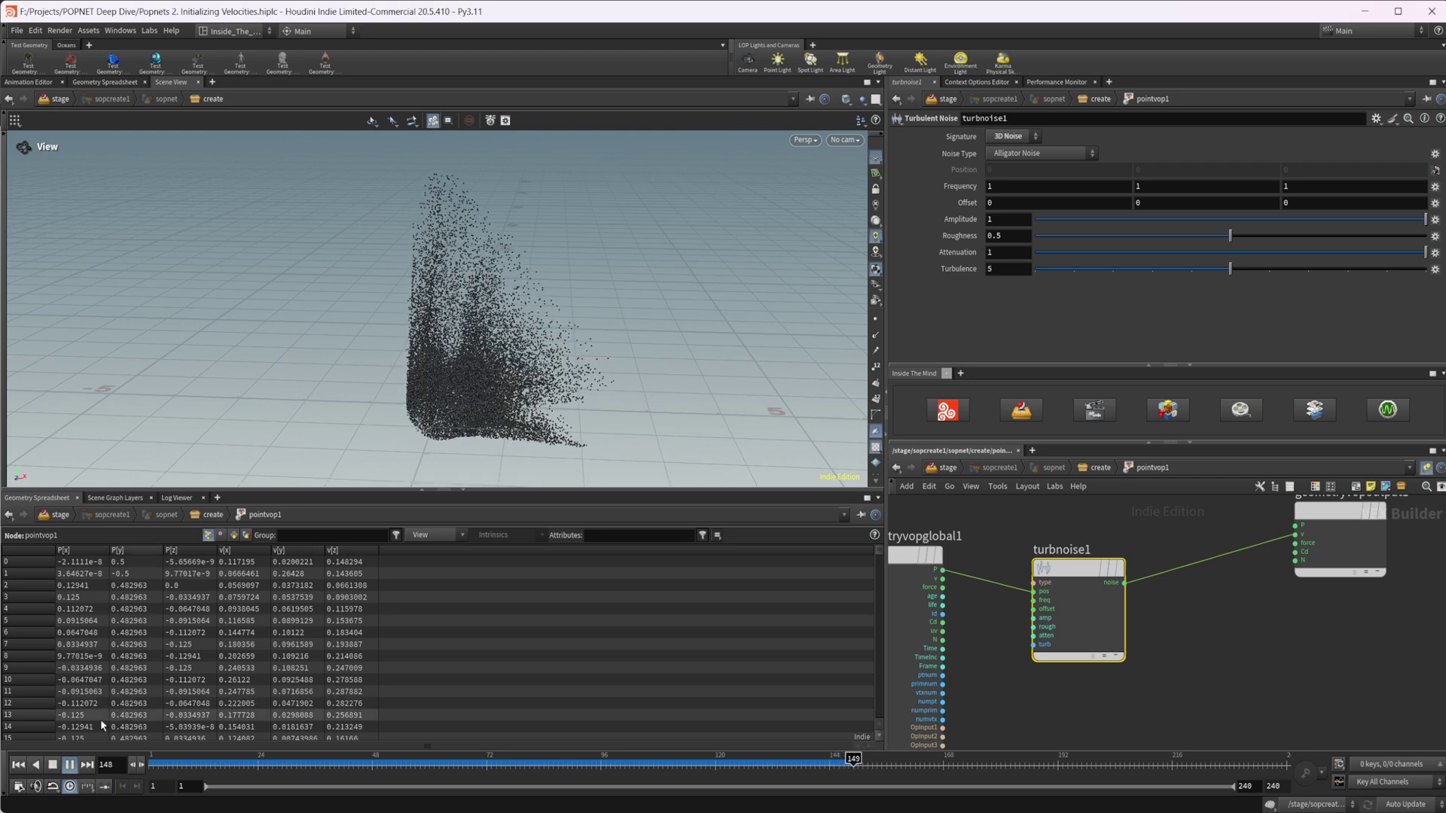
{"action": "left_click", "coordinate": [55, 765]}
{"action": "left_click_drag", "start_coordinate": [429, 413], "coordinate": [528, 437]}
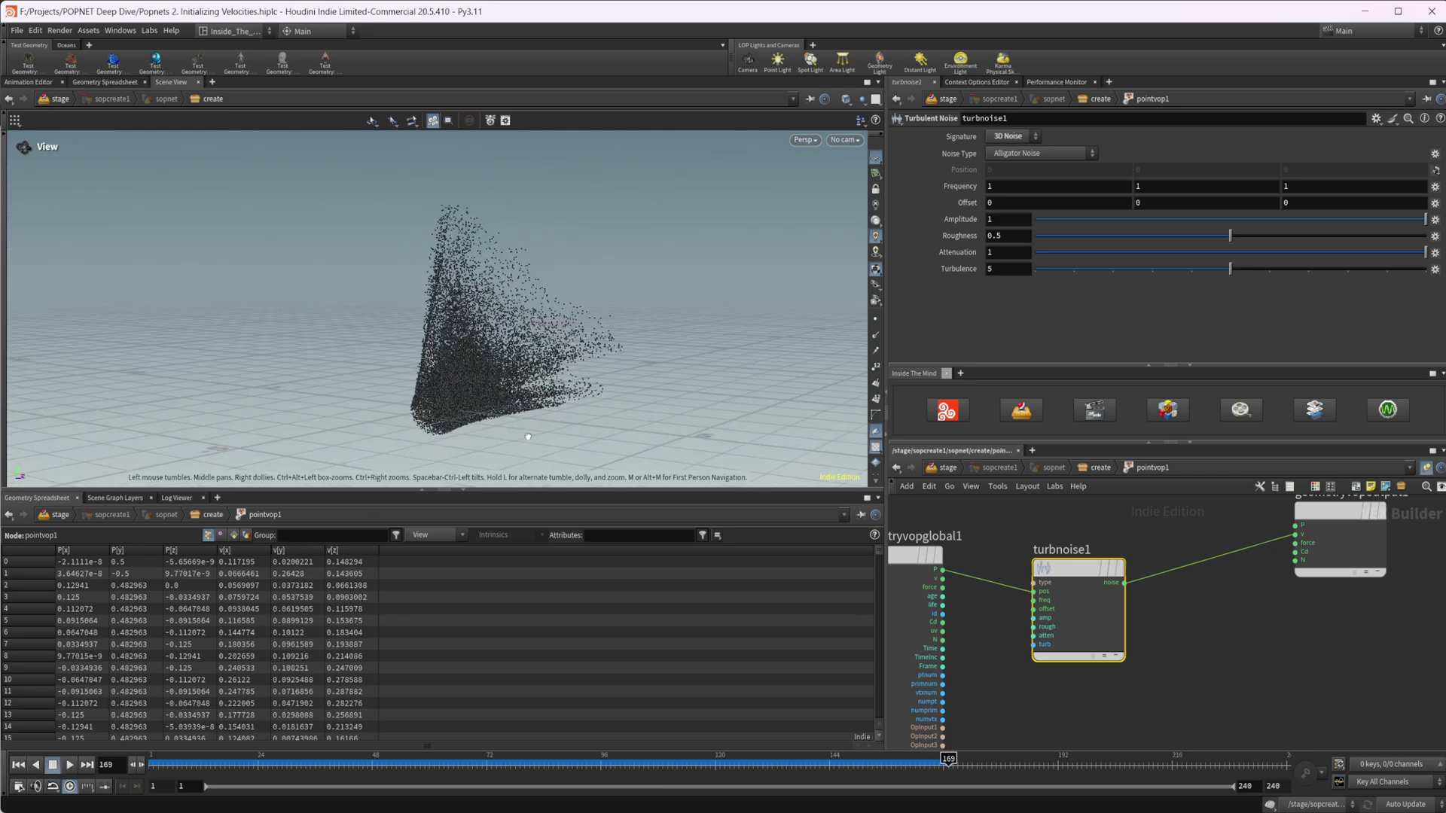
Step: Try Sparse Convolution Noise as the Turbulent Noise type and replay the simulation from the start
{"action": "left_click", "coordinate": [1018, 155]}
{"action": "left_click", "coordinate": [1036, 184]}
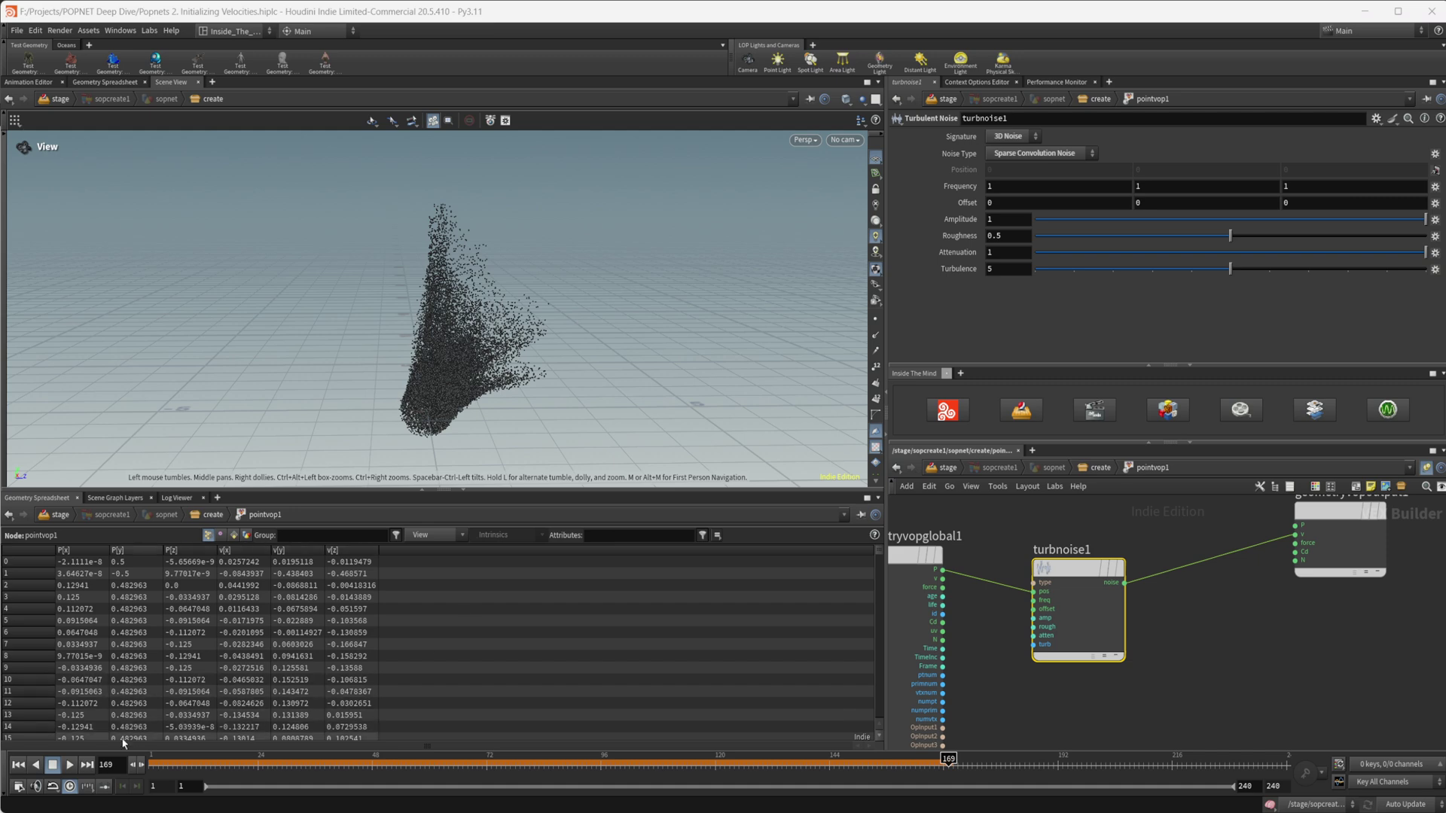
{"action": "left_click", "coordinate": [18, 765]}
{"action": "left_click", "coordinate": [69, 764]}
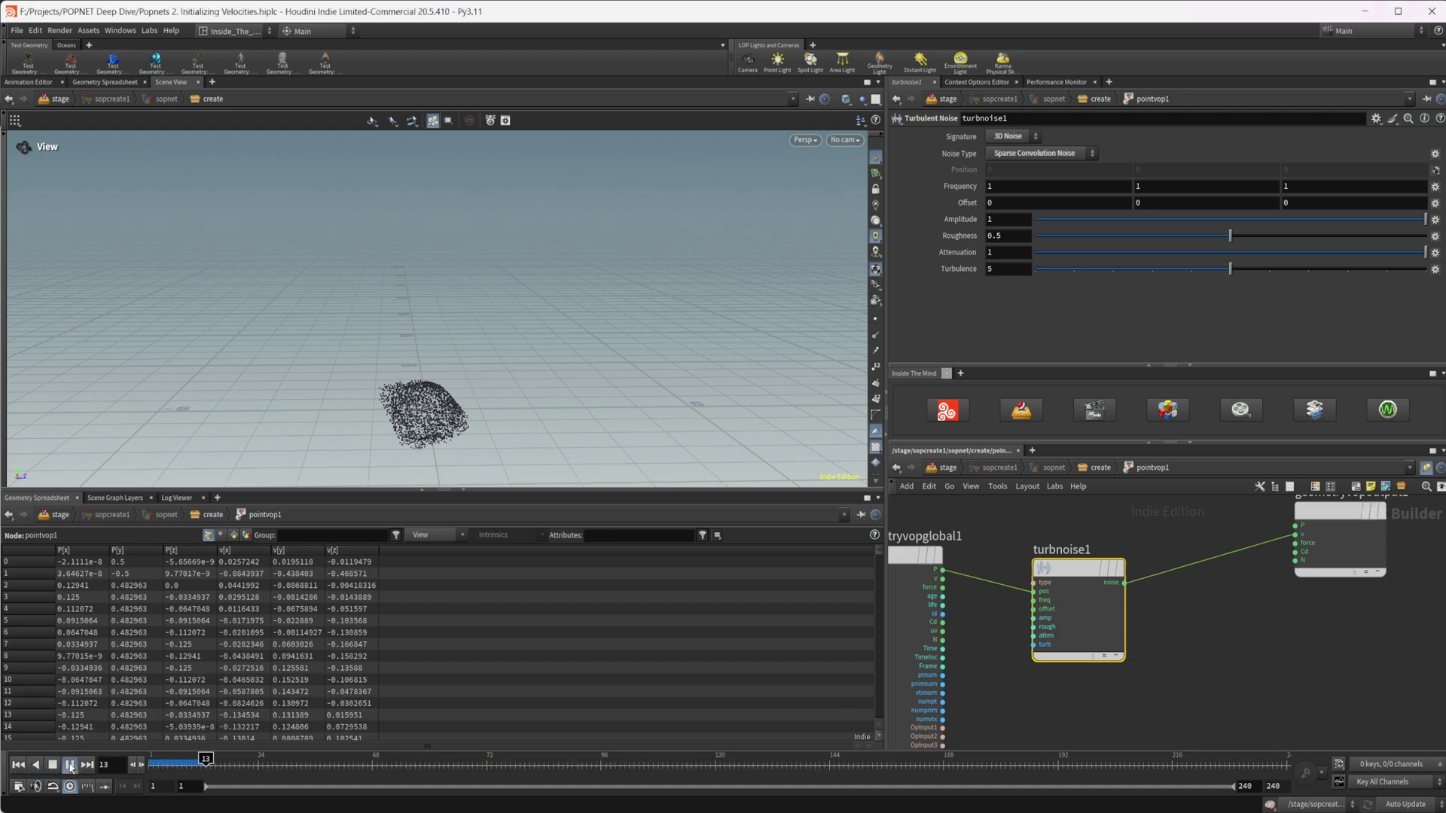
{"action": "left_click_drag", "start_coordinate": [368, 452], "coordinate": [338, 465]}
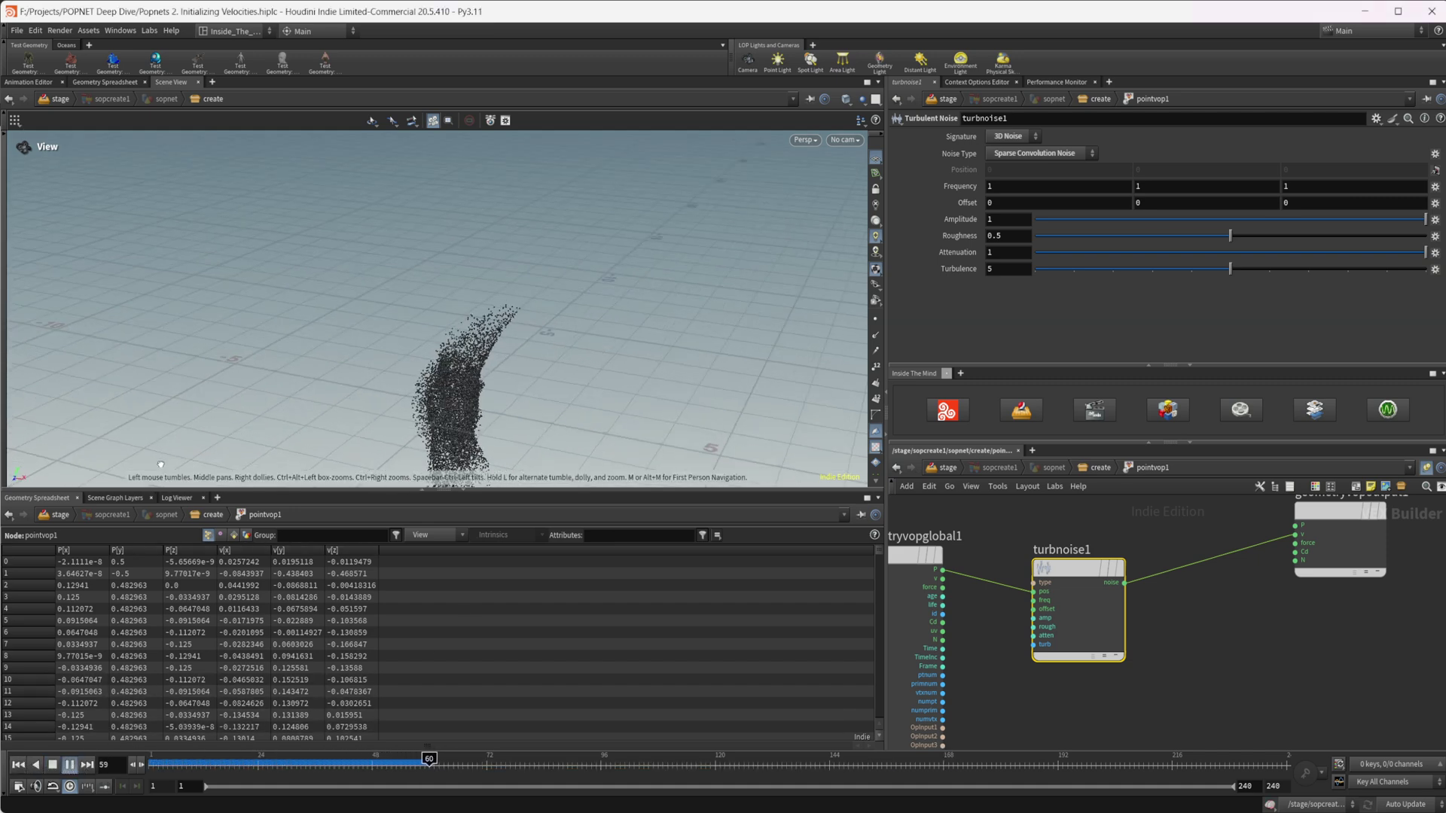
{"action": "left_click", "coordinate": [52, 765]}
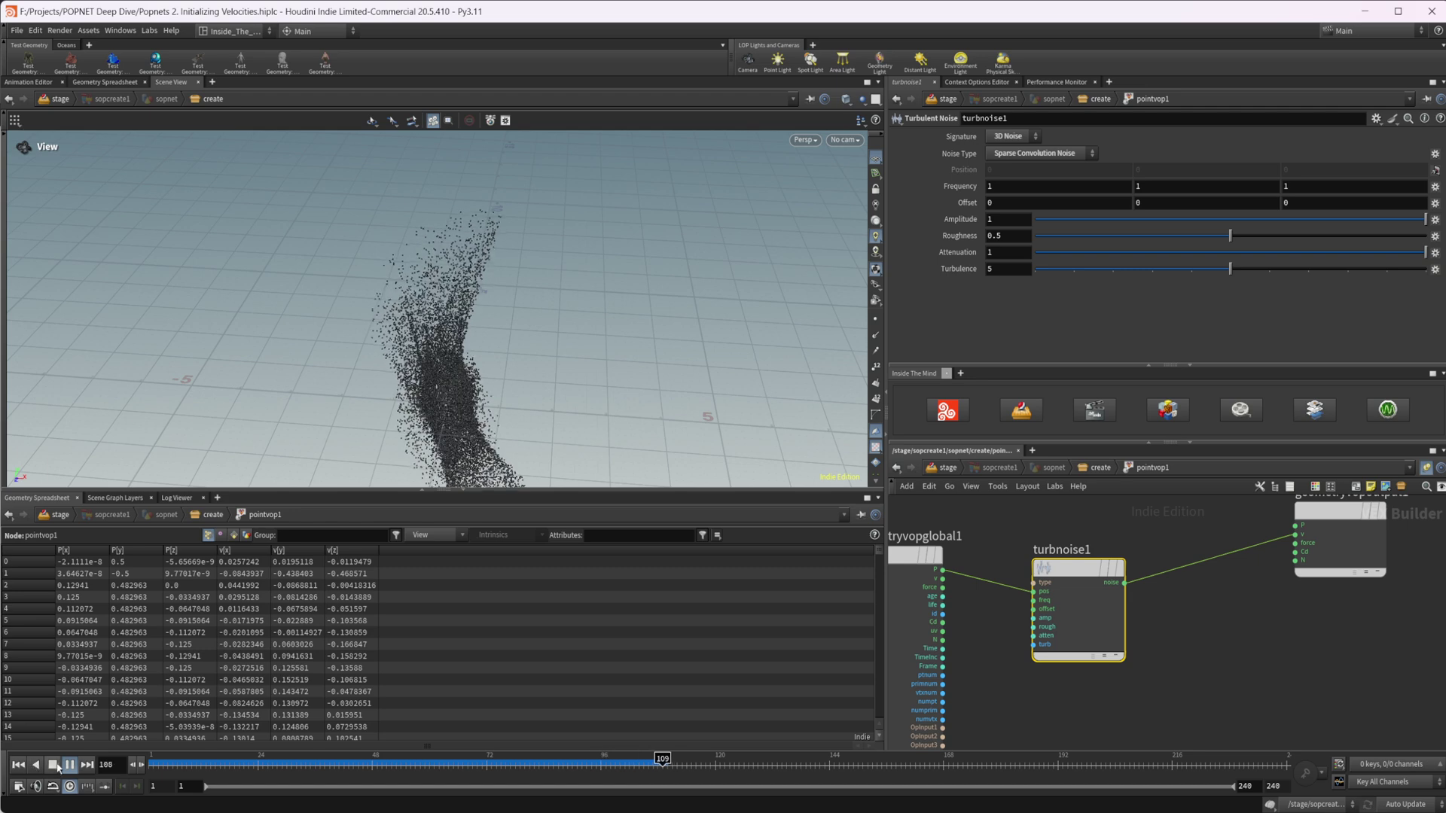
{"action": "left_click_drag", "start_coordinate": [497, 420], "coordinate": [495, 343]}
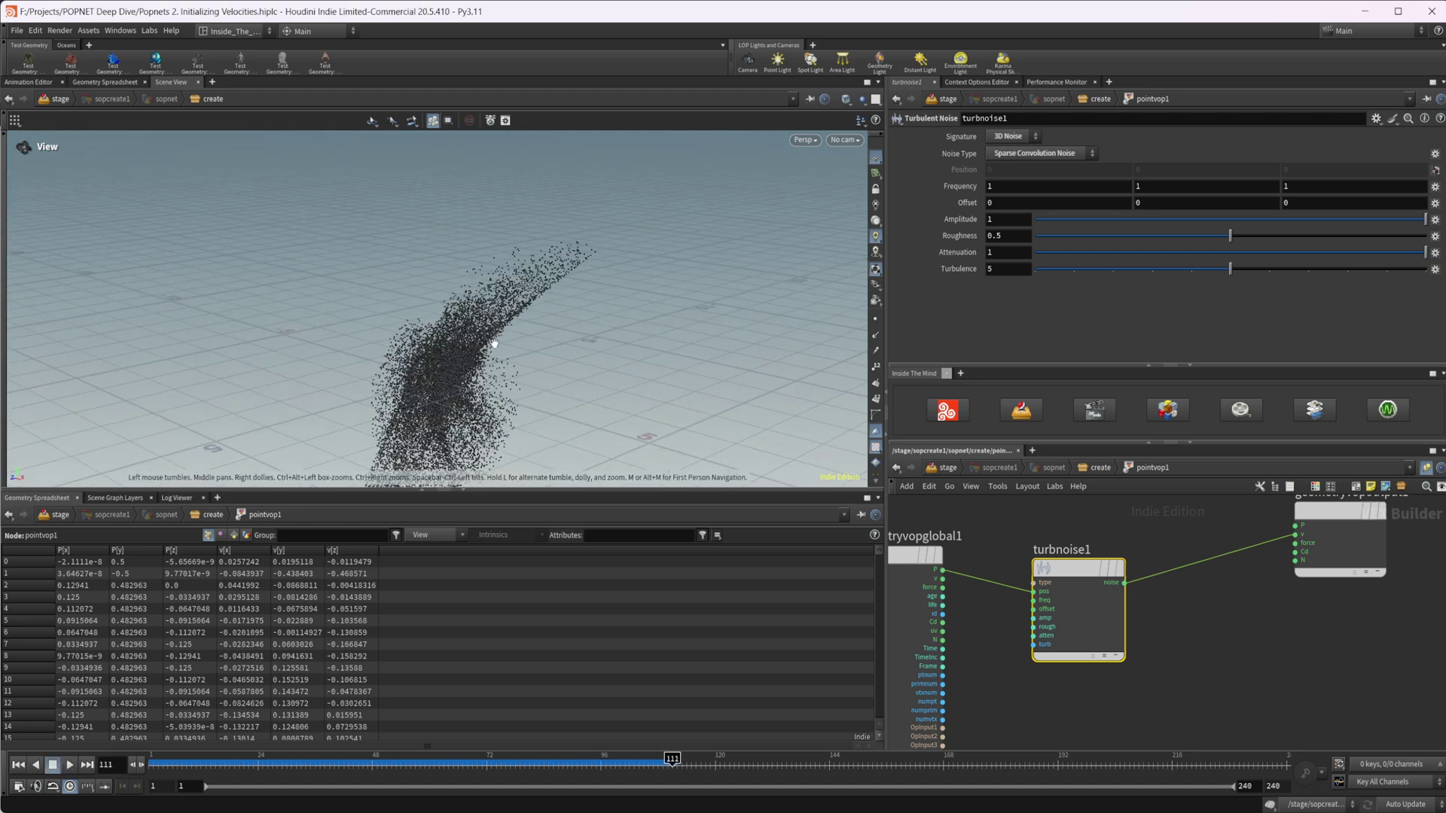
Step: Try Perlin Noise as the Turbulent Noise type and replay the simulation from frame 1
{"action": "left_click", "coordinate": [1038, 154]}
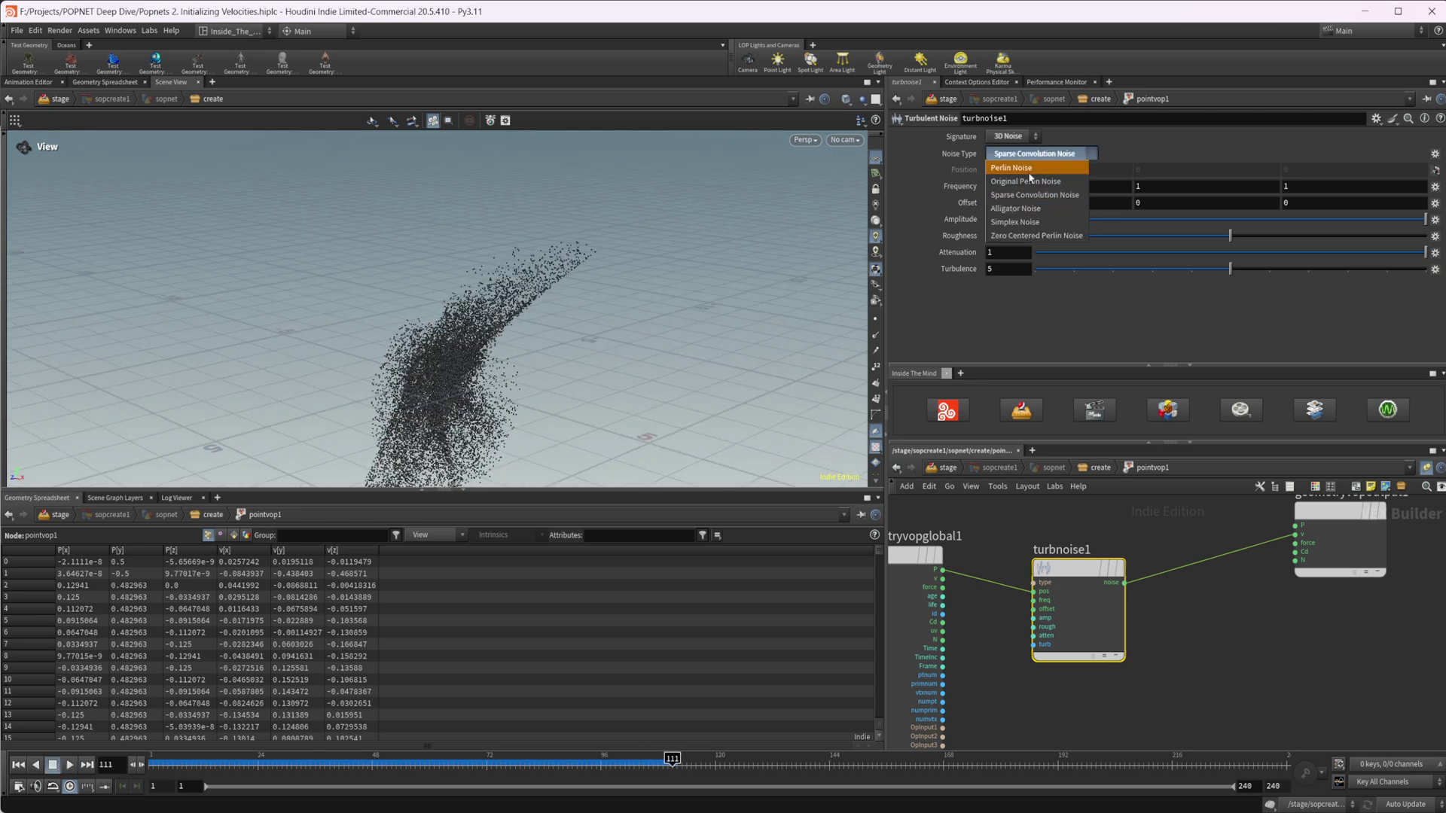
{"action": "left_click", "coordinate": [1028, 169]}
{"action": "left_click", "coordinate": [18, 764]}
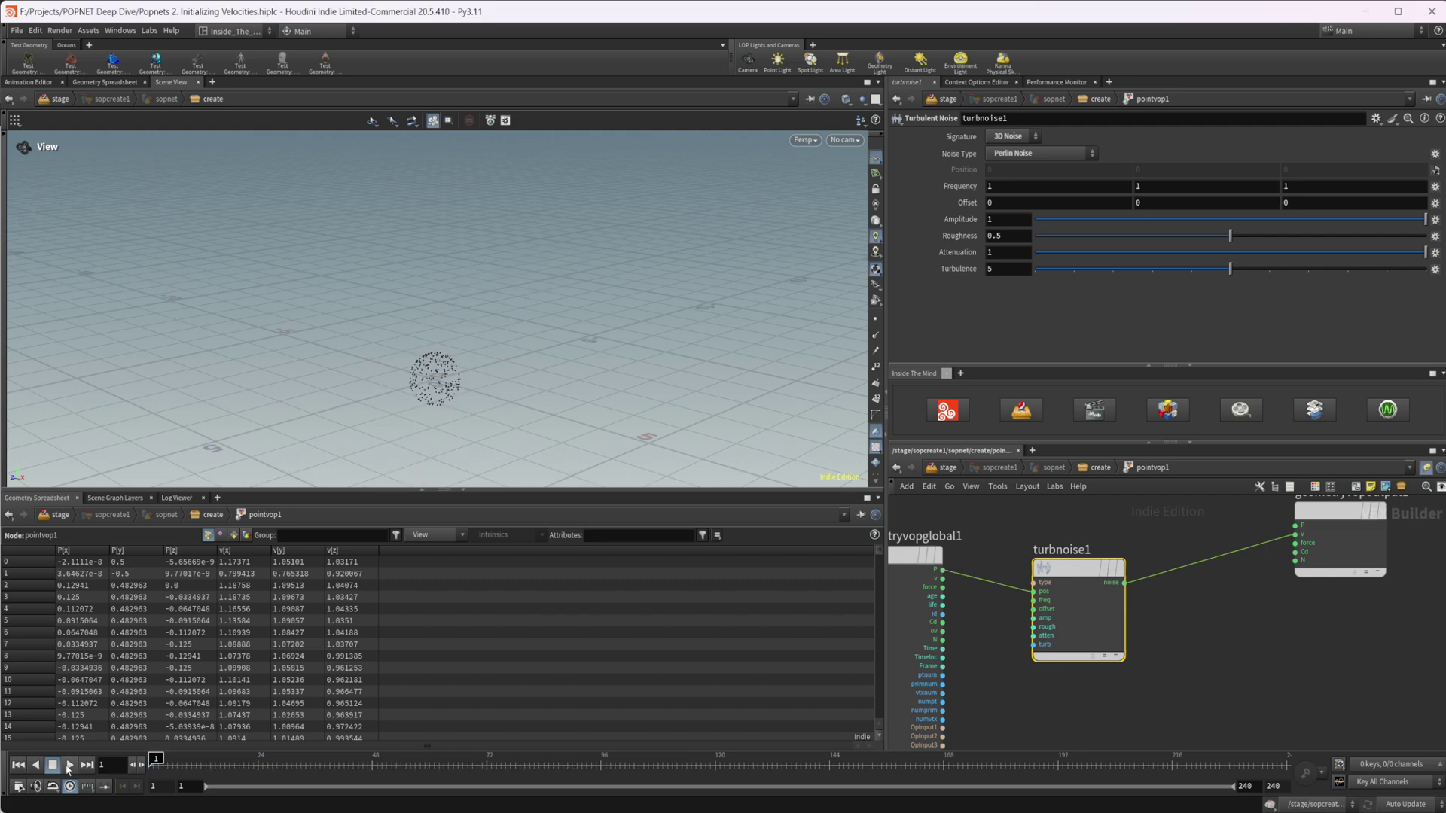
{"action": "left_click", "coordinate": [68, 764]}
{"action": "left_click_drag", "start_coordinate": [557, 316], "coordinate": [558, 381]}
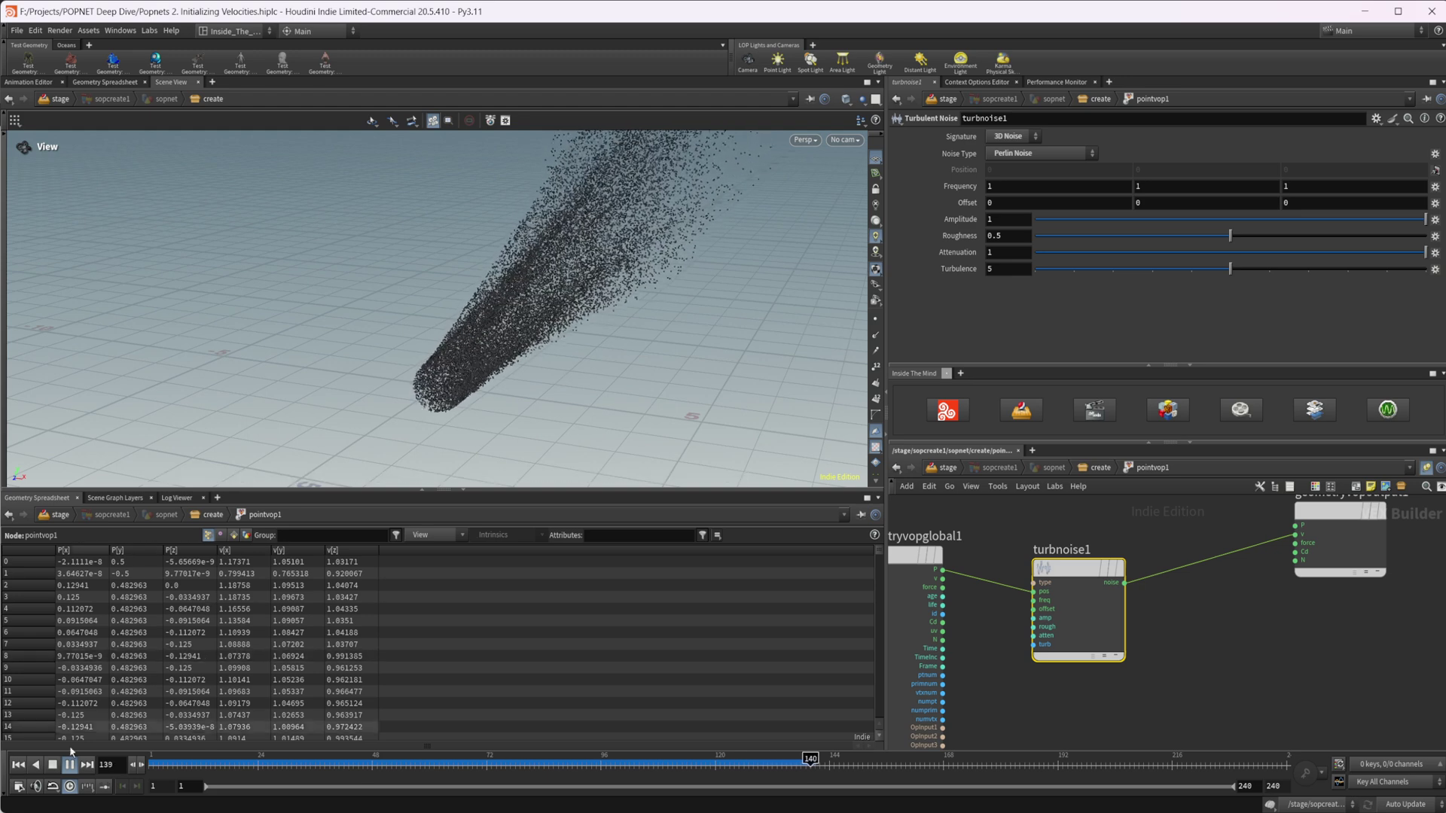
{"action": "left_click", "coordinate": [53, 764]}
Step: Display pointvop1 in the create network and turn on the viewport visualizer for its v attribute
{"action": "left_click", "coordinate": [1106, 471]}
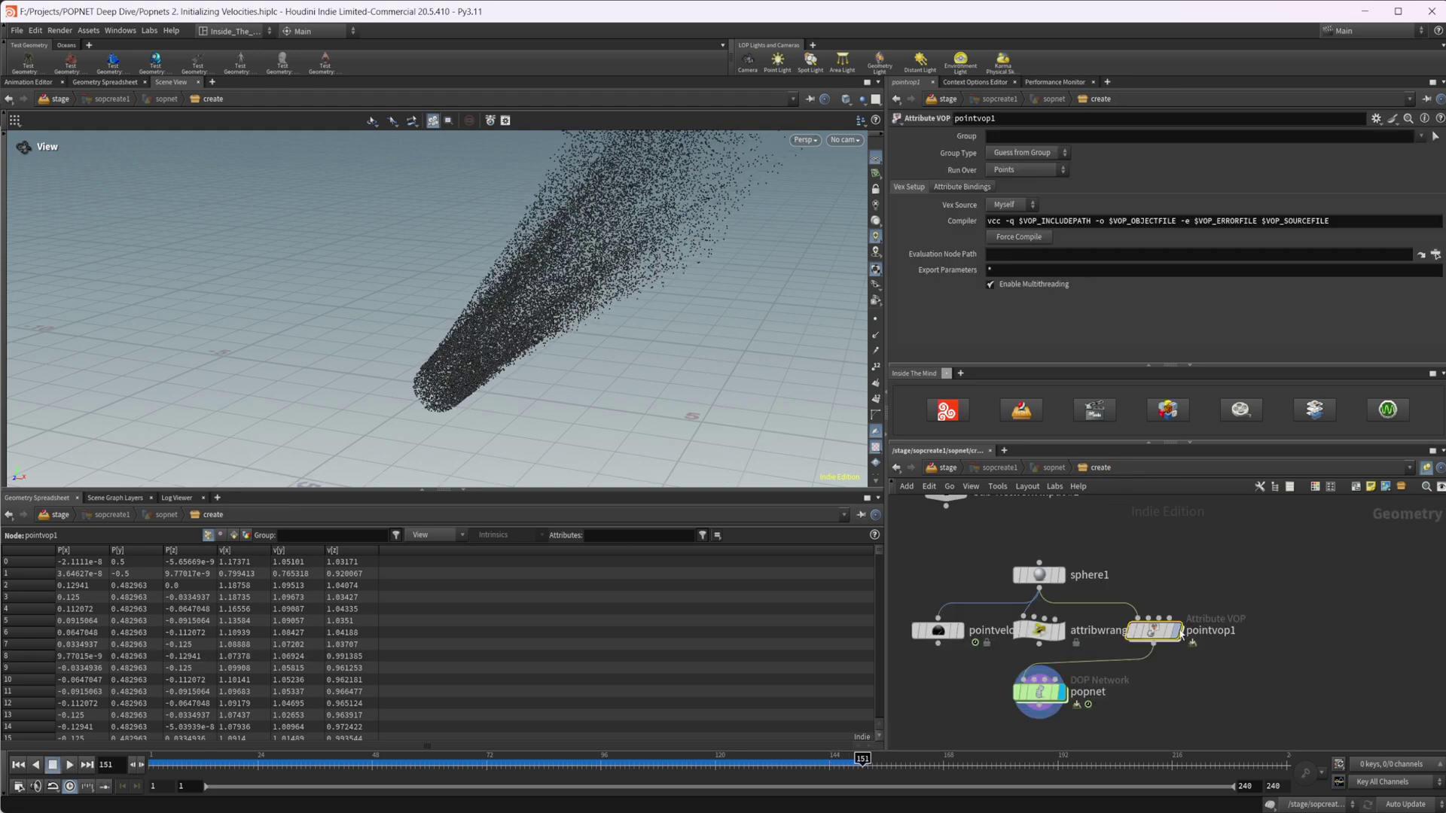
{"action": "left_click", "coordinate": [1160, 636]}
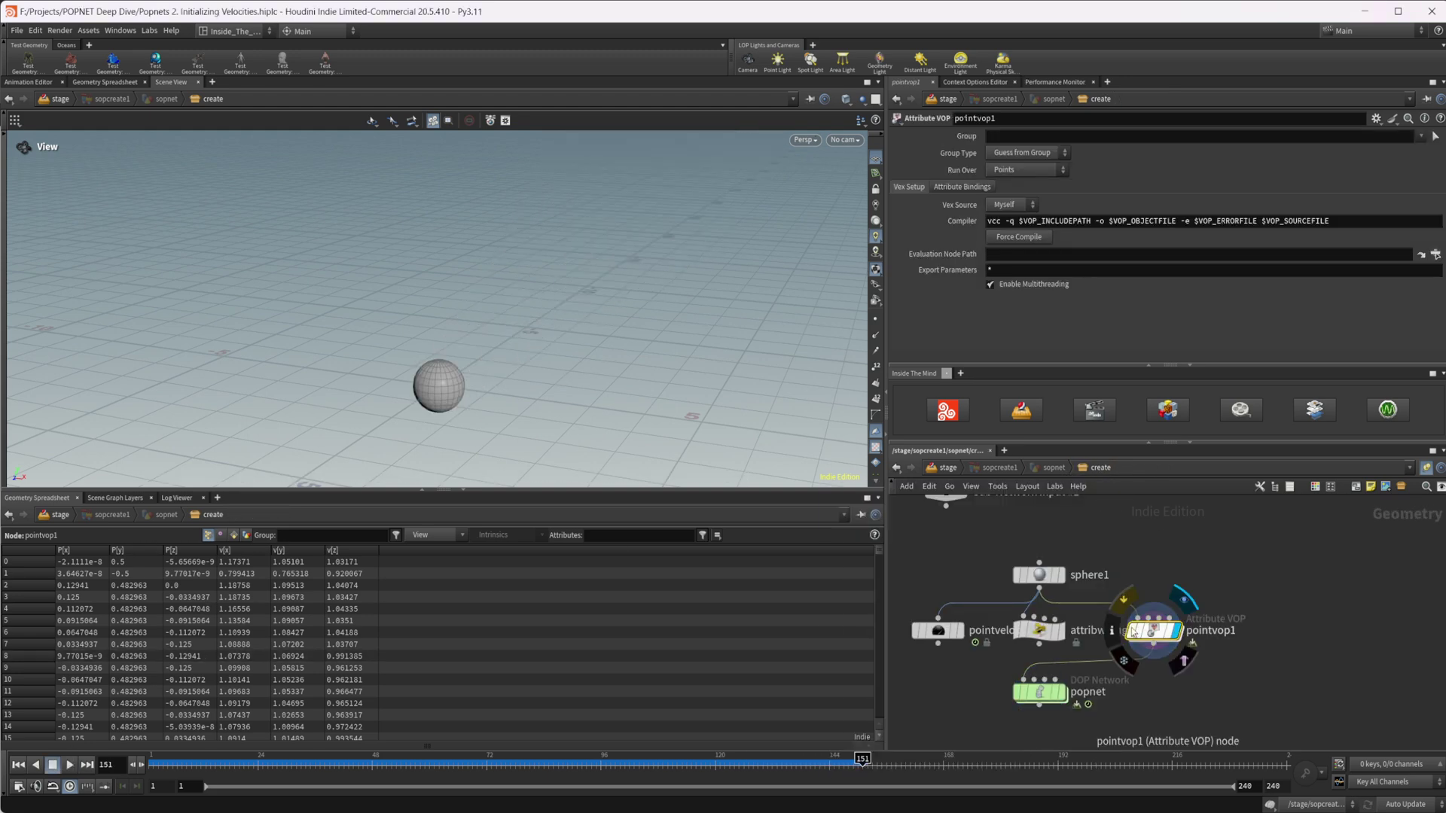
{"action": "middle_click", "coordinate": [1160, 636]}
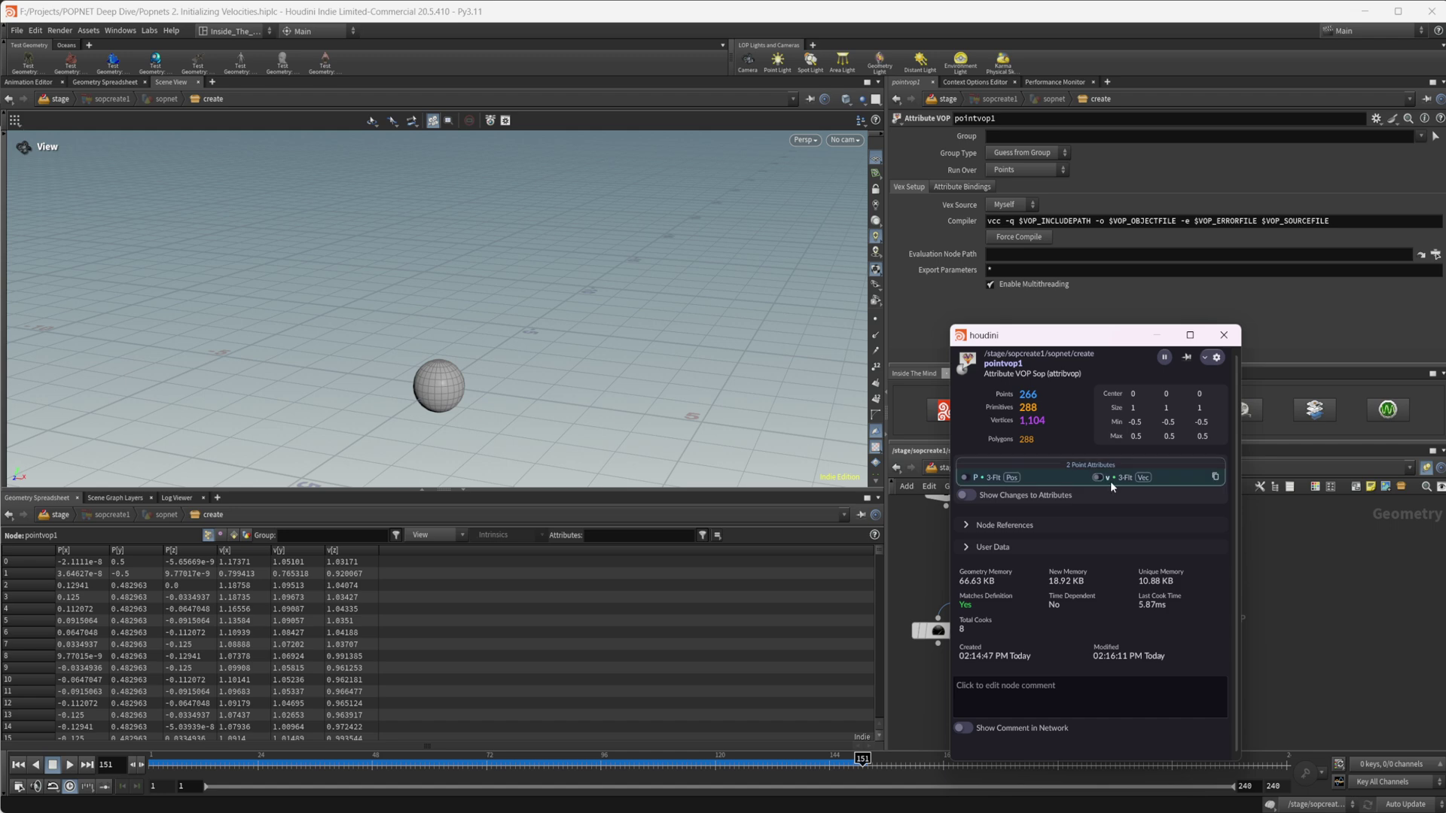
{"action": "left_click", "coordinate": [1098, 477]}
{"action": "left_click_drag", "start_coordinate": [624, 432], "coordinate": [652, 392]}
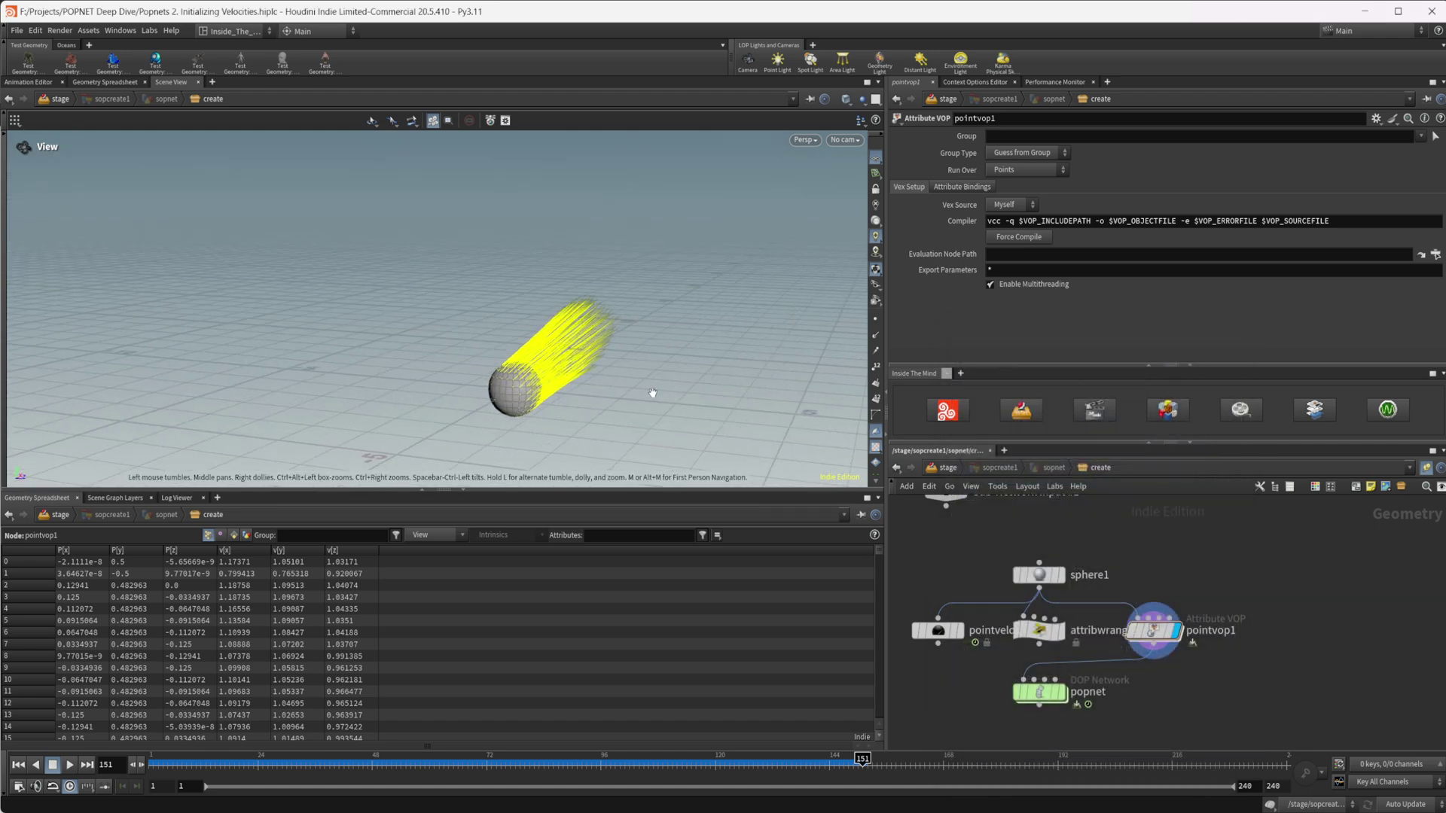
Step: Reopen pointvop1's inner network, try a first Frequency component of 13 and a different Roughness, and reset both to their defaults
{"action": "double_click", "coordinate": [1152, 631]}
{"action": "middle_click_drag", "start_coordinate": [1030, 189], "coordinate": [1118, 189]}
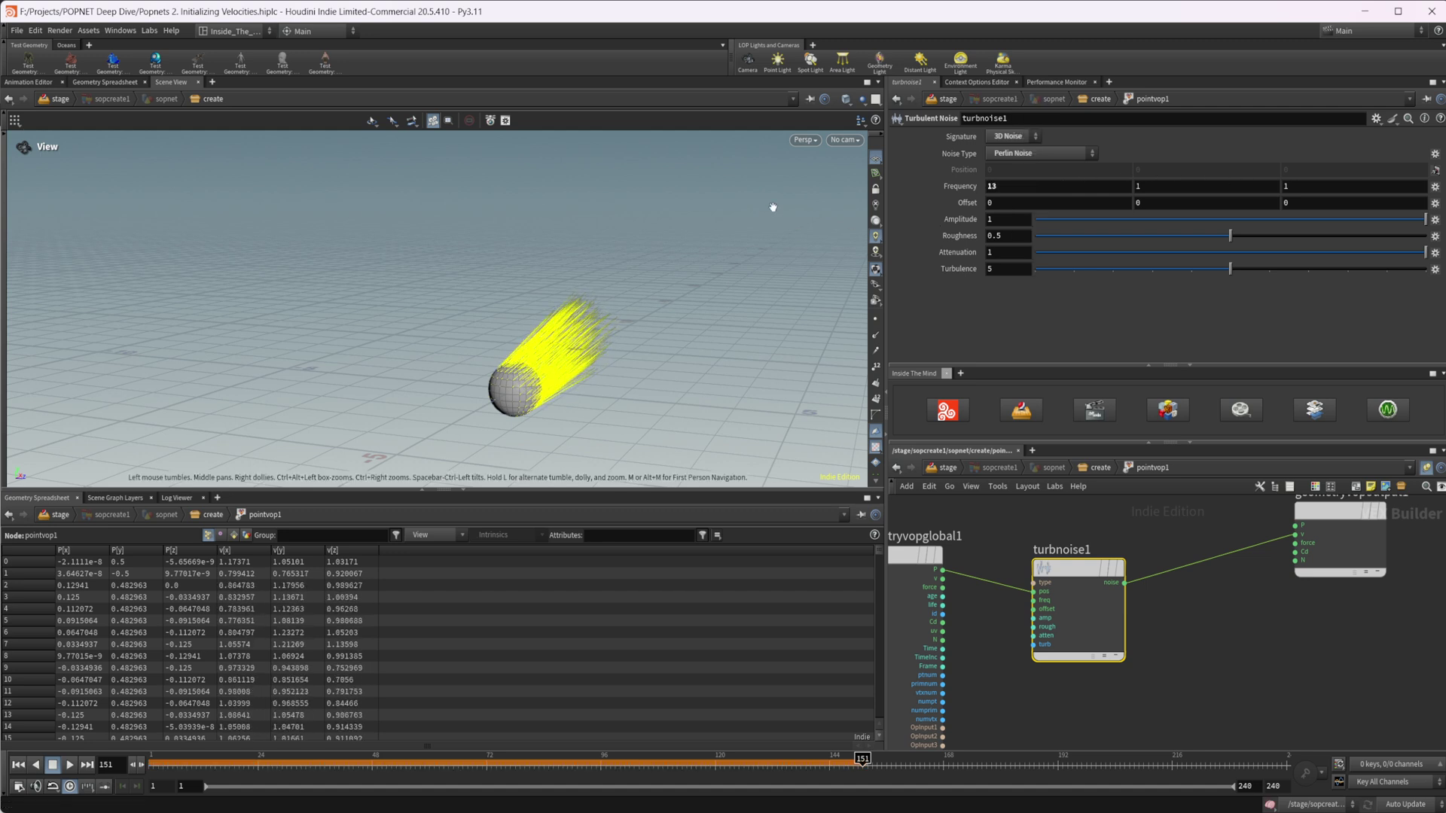
{"action": "middle_click", "coordinate": [952, 189], "text": "ctrl"}
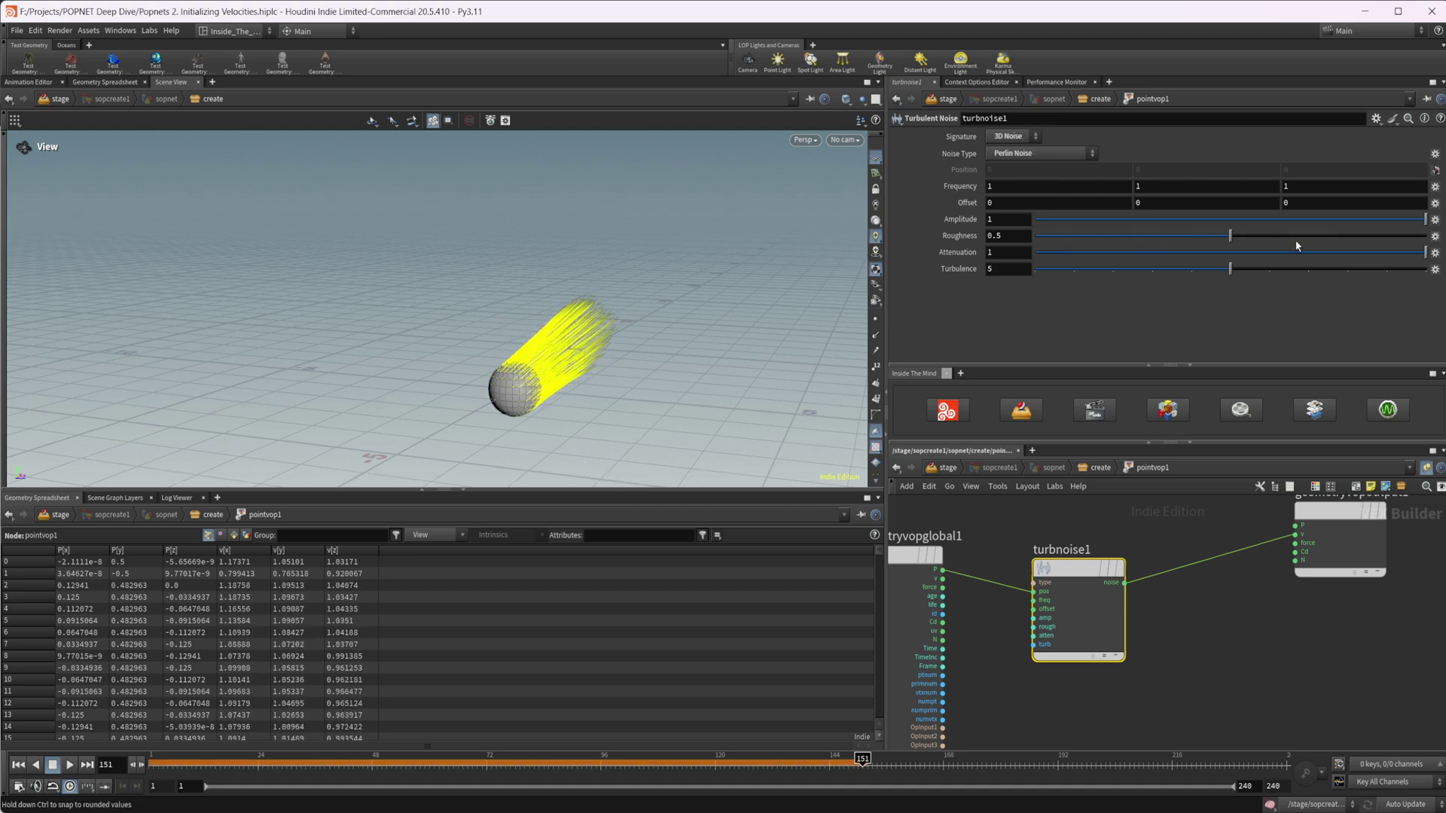
{"action": "left_click_drag", "start_coordinate": [1214, 233], "coordinate": [1105, 252]}
{"action": "middle_click", "coordinate": [949, 236], "text": "ctrl"}
Step: Set the Turbulent Noise type to Original Perlin Noise and rewind the timeline to frame 1
{"action": "left_click", "coordinate": [1006, 155]}
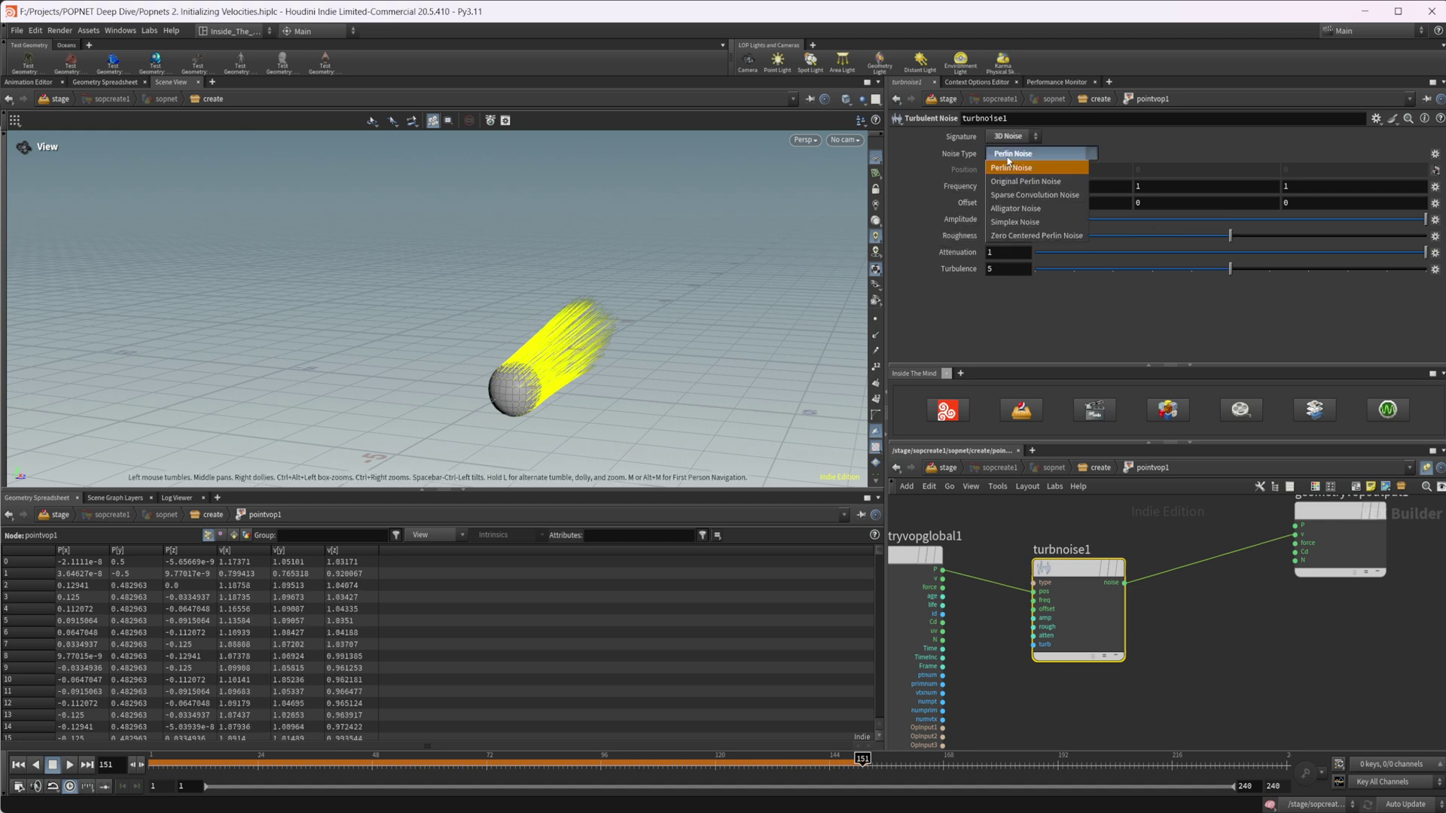
{"action": "left_click", "coordinate": [1040, 185]}
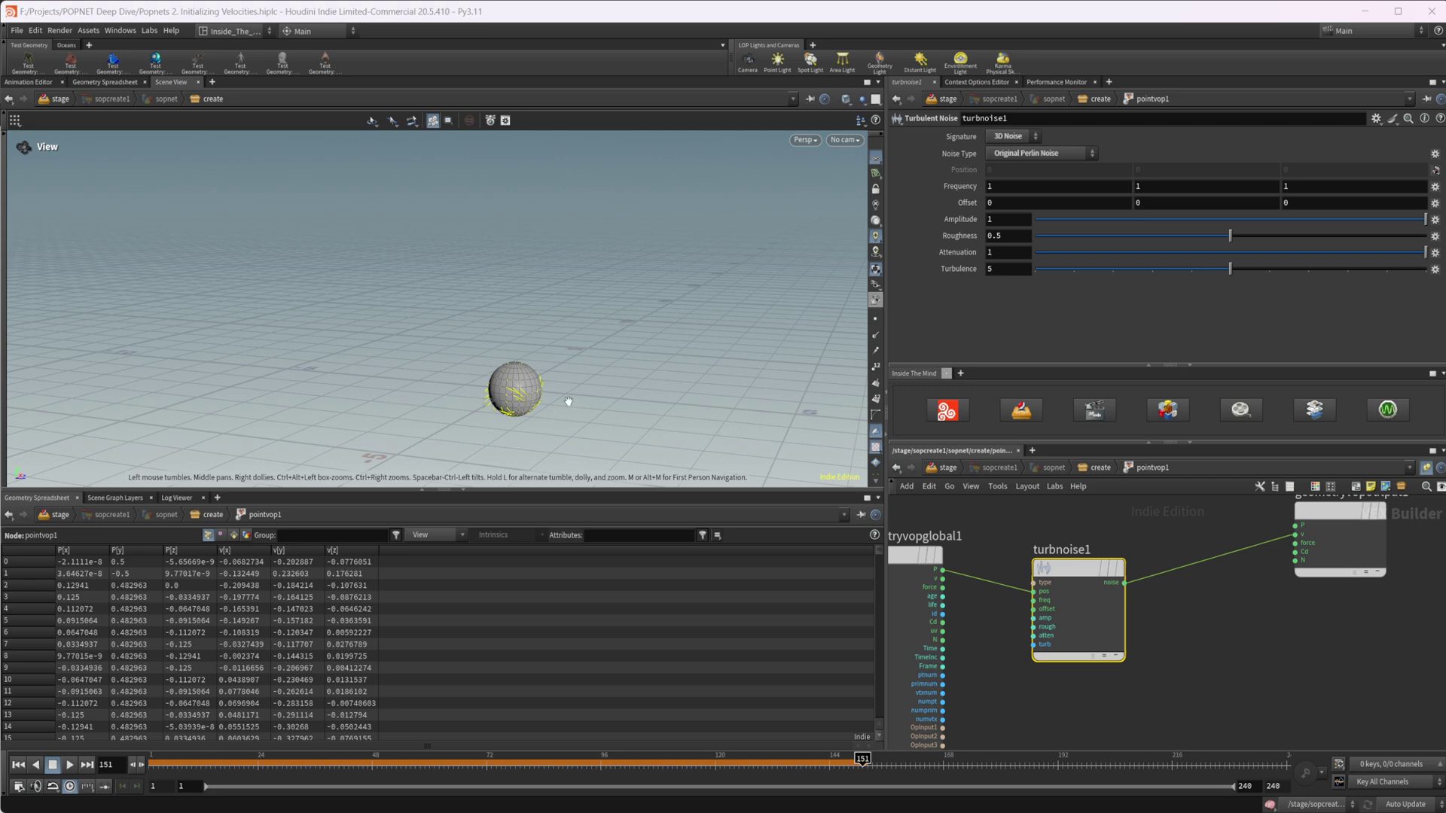
{"action": "left_click_drag", "start_coordinate": [682, 354], "coordinate": [409, 400]}
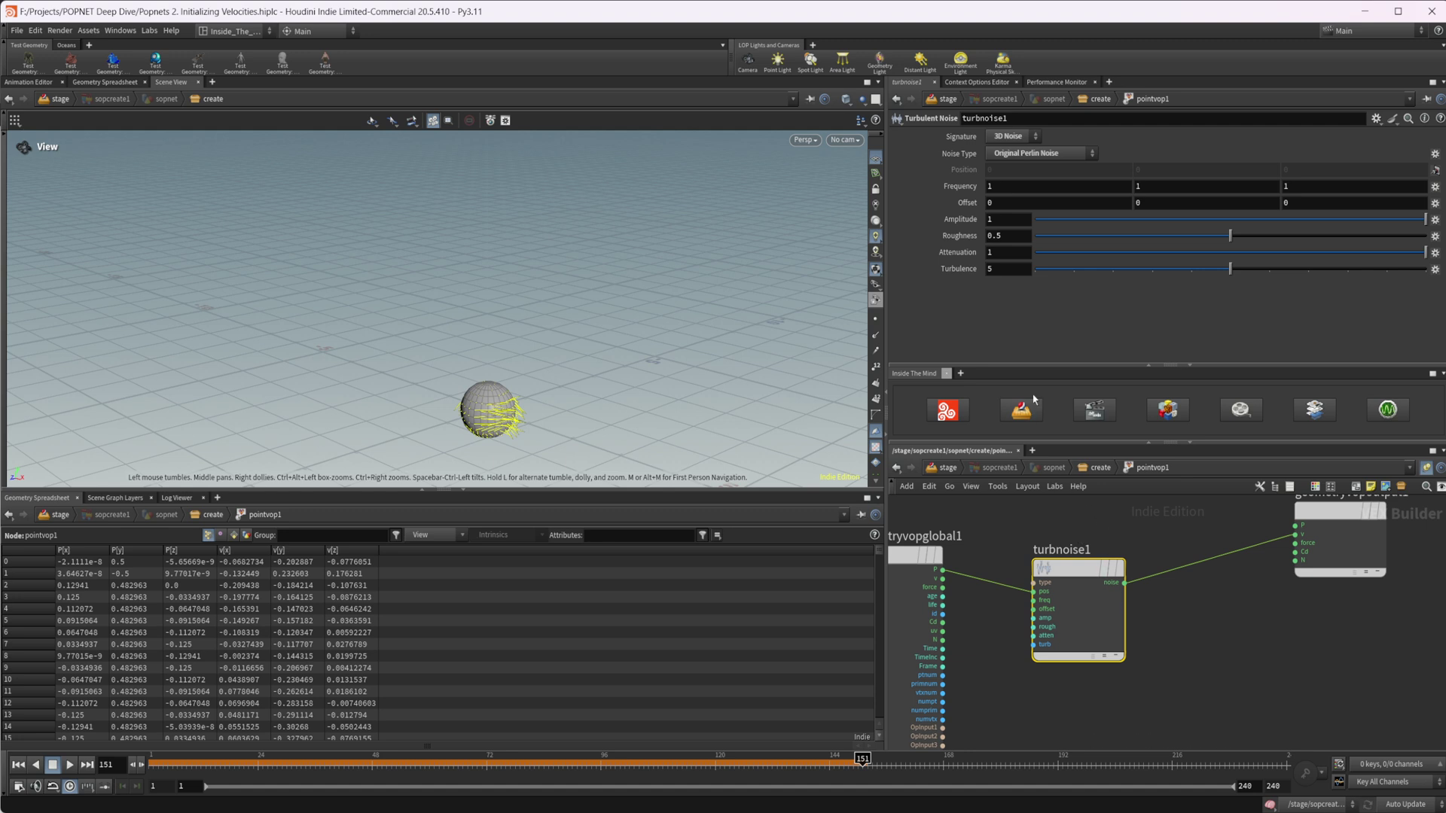
{"action": "left_click", "coordinate": [19, 764]}
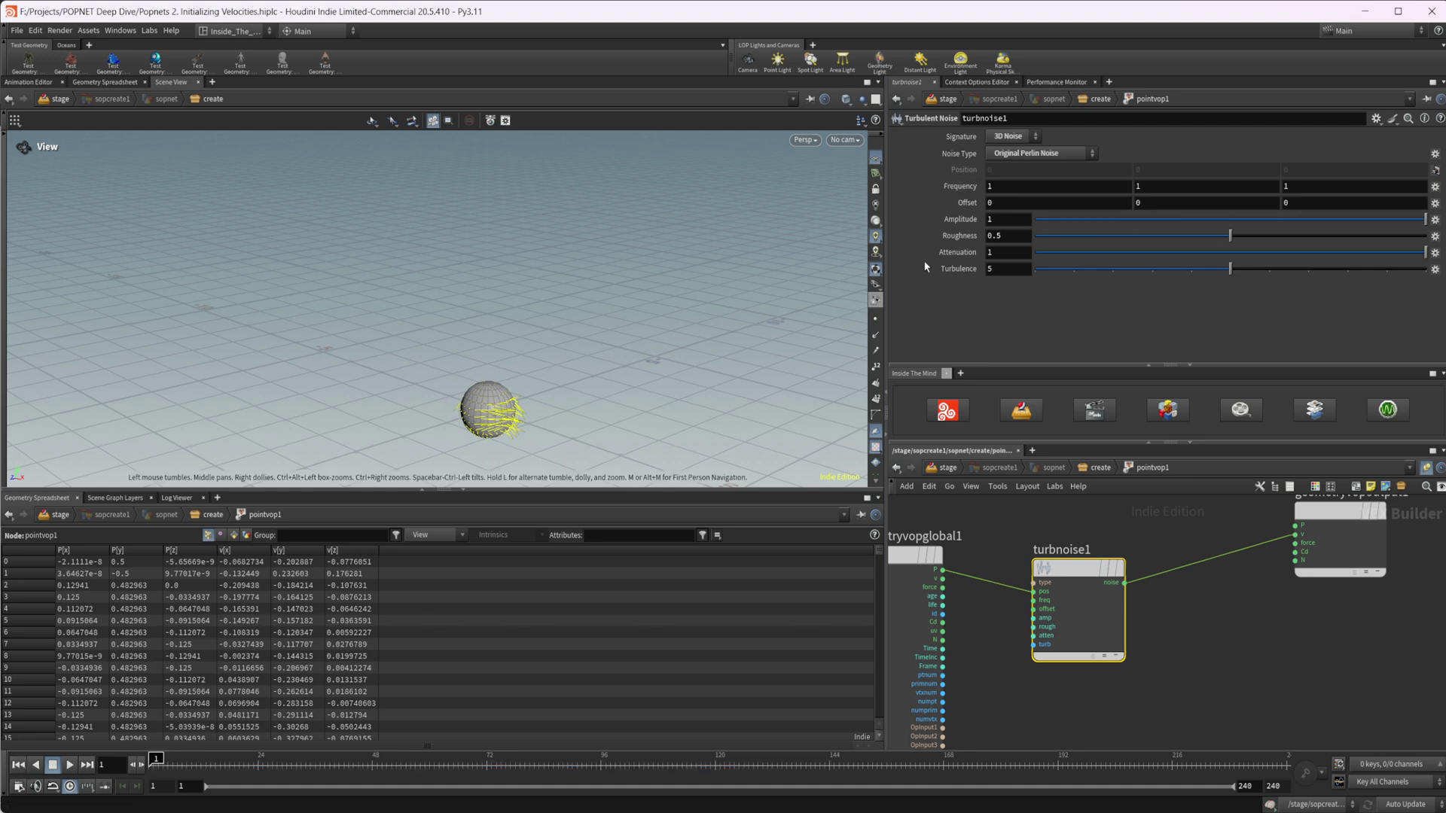
Step: Inspect the velocity vectors around the sphere up close and set the Turbulent Noise Roughness to 0.459
{"action": "middle_click_drag", "start_coordinate": [550, 432], "coordinate": [570, 385]}
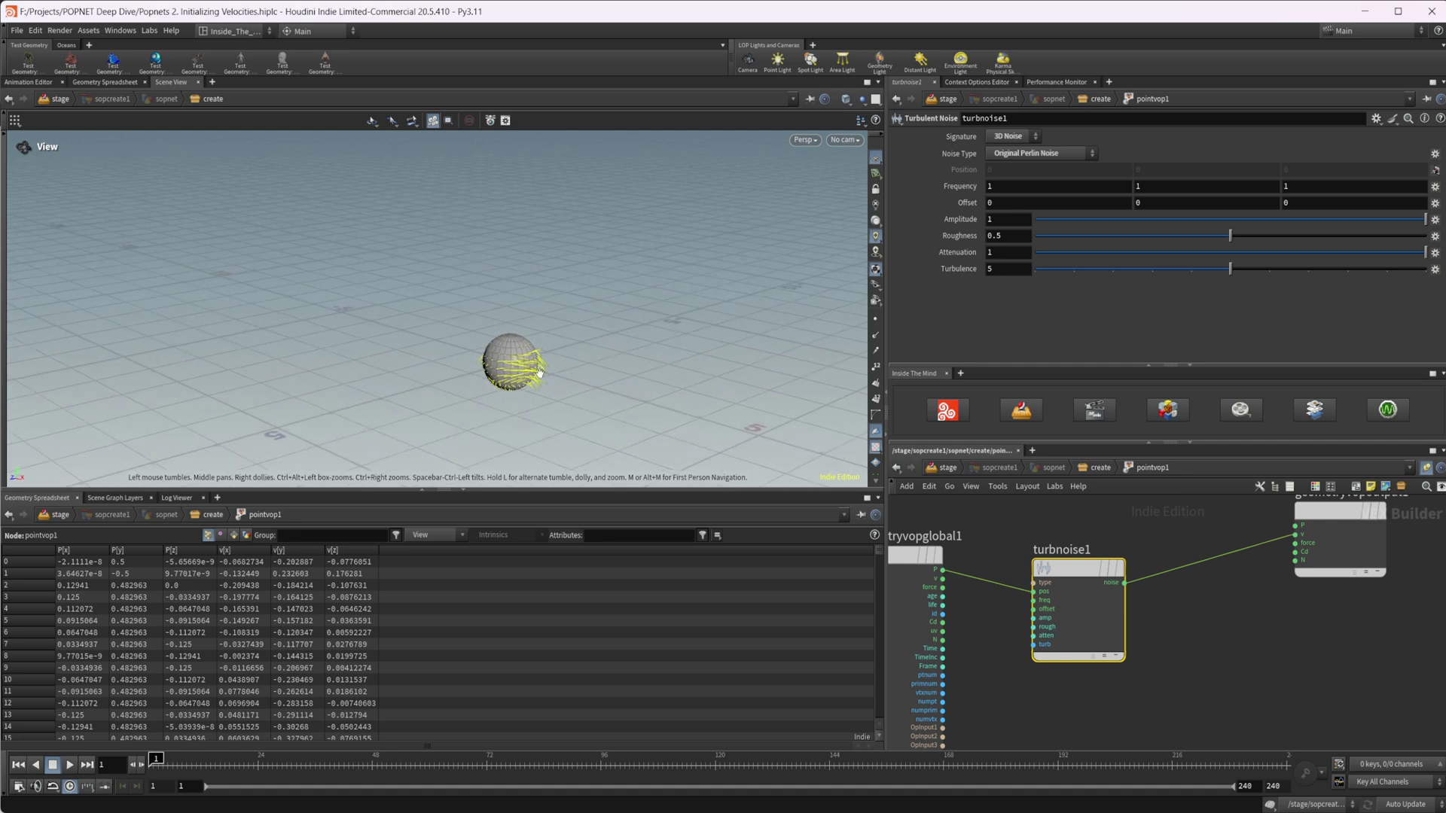
{"action": "right_click_drag", "start_coordinate": [569, 385], "coordinate": [671, 348]}
{"action": "left_click_drag", "start_coordinate": [530, 380], "coordinate": [554, 372]}
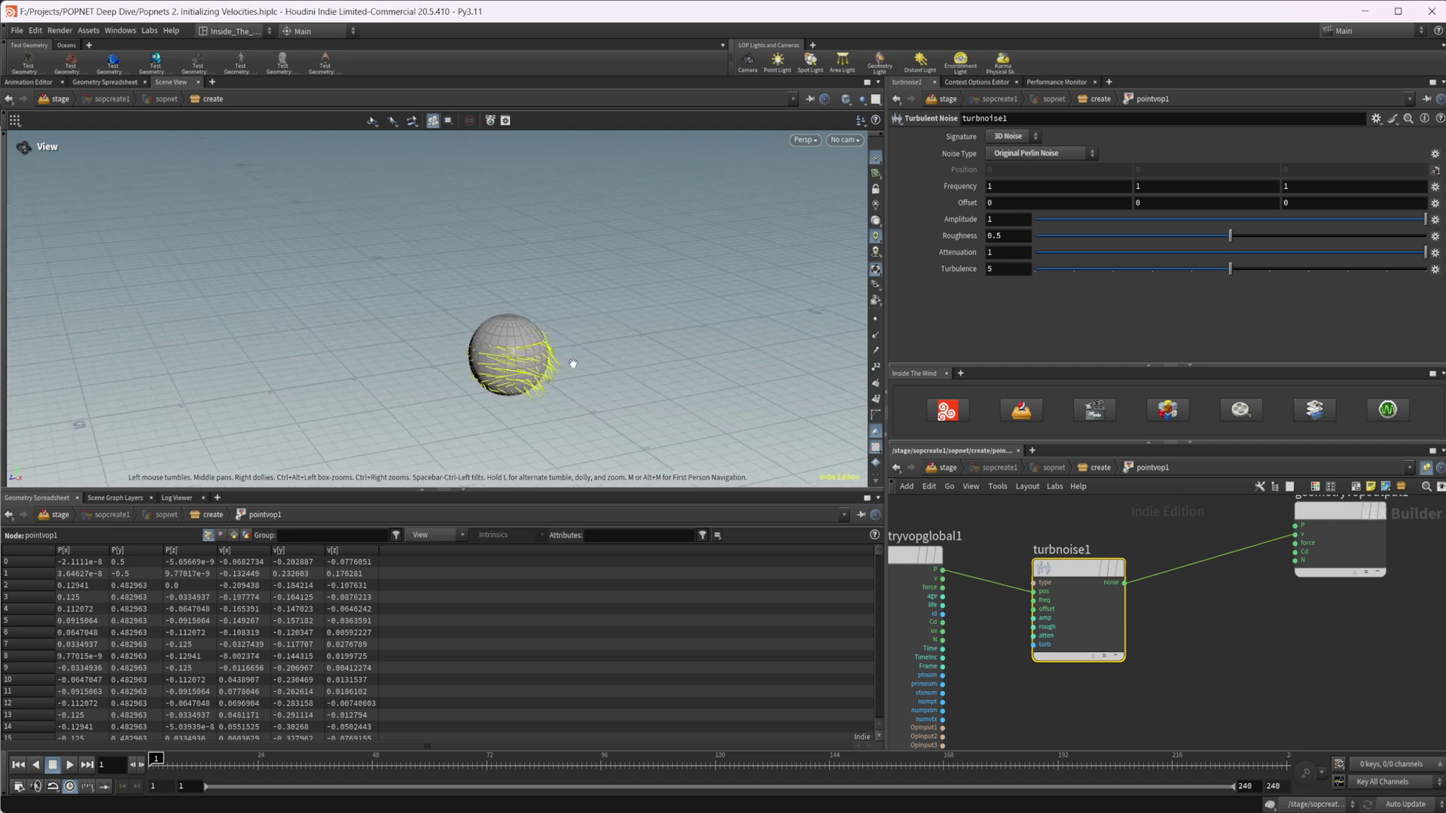
{"action": "mouse_move", "coordinate": [1229, 235]}
{"action": "left_mouse_down"}
{"action": "mouse_move", "coordinate": [1328, 239]}
{"action": "mouse_move", "coordinate": [1086, 257]}
{"action": "mouse_move", "coordinate": [1193, 240]}
{"action": "mouse_move", "coordinate": [1082, 239]}
{"action": "mouse_move", "coordinate": [1213, 236]}
{"action": "left_mouse_up"}
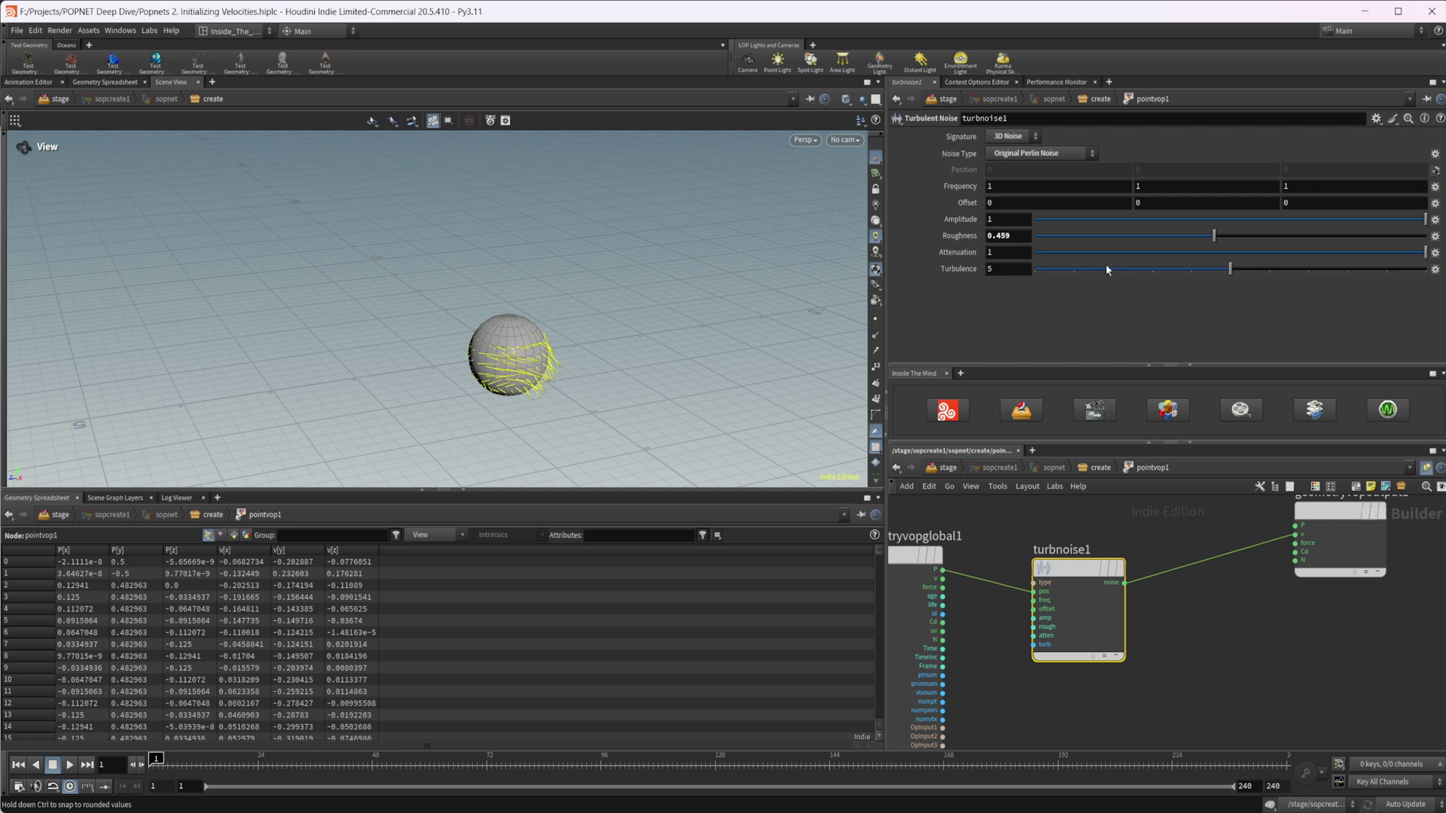
{"action": "left_click_drag", "start_coordinate": [1106, 265], "coordinate": [1242, 284]}
Step: Search the available VOP nodes for "noise" and look over the noise types without adding one
{"action": "middle_click_drag", "start_coordinate": [1196, 604], "coordinate": [1194, 540]}
{"action": "key", "text": "Tab"}
{"action": "type", "text": "noise"}
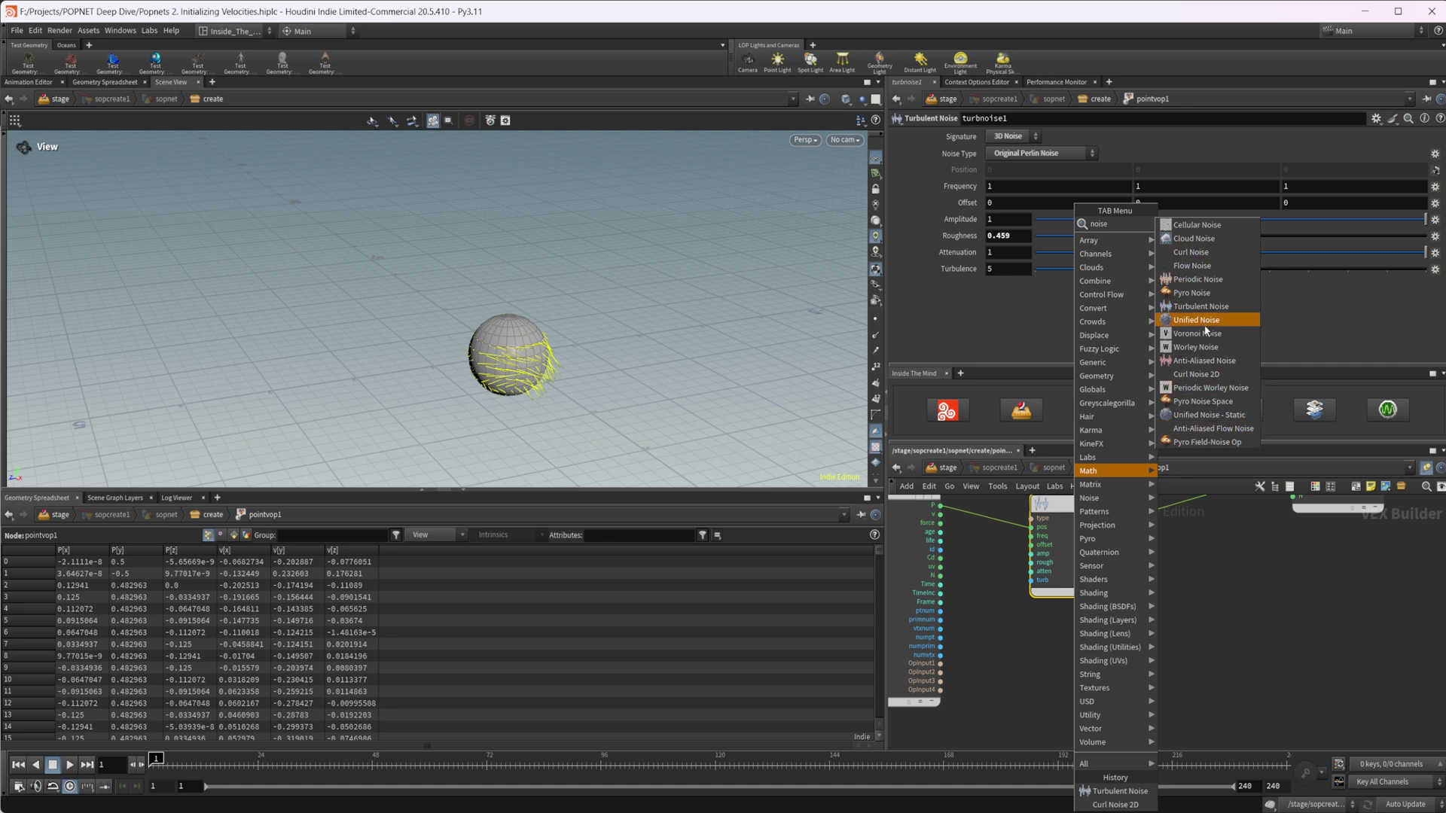
{"action": "key", "text": "Escape"}
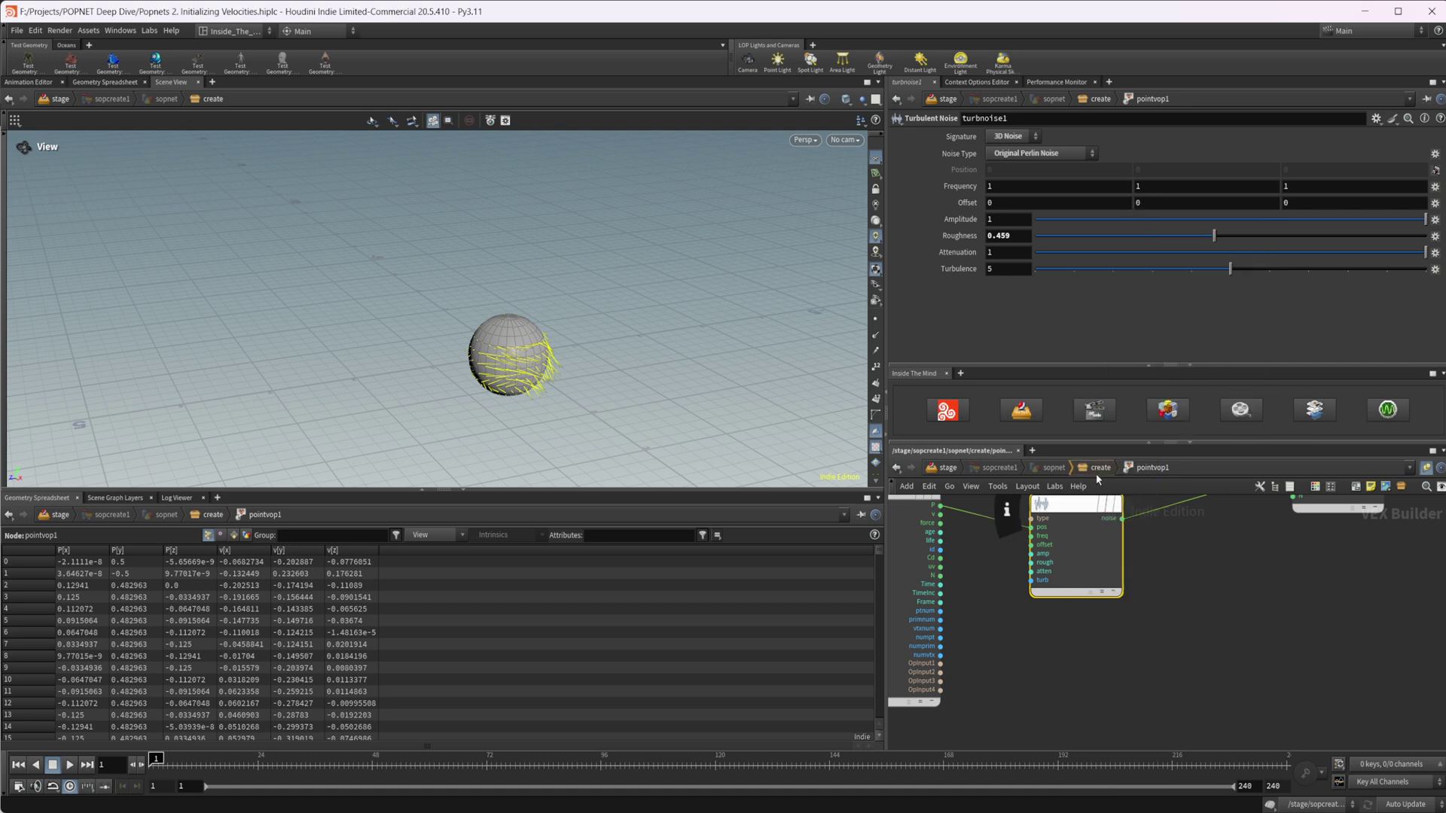
Step: Return to the geometry network, display the popnet node and play its particle simulation to about frame 71
{"action": "key", "text": "u"}
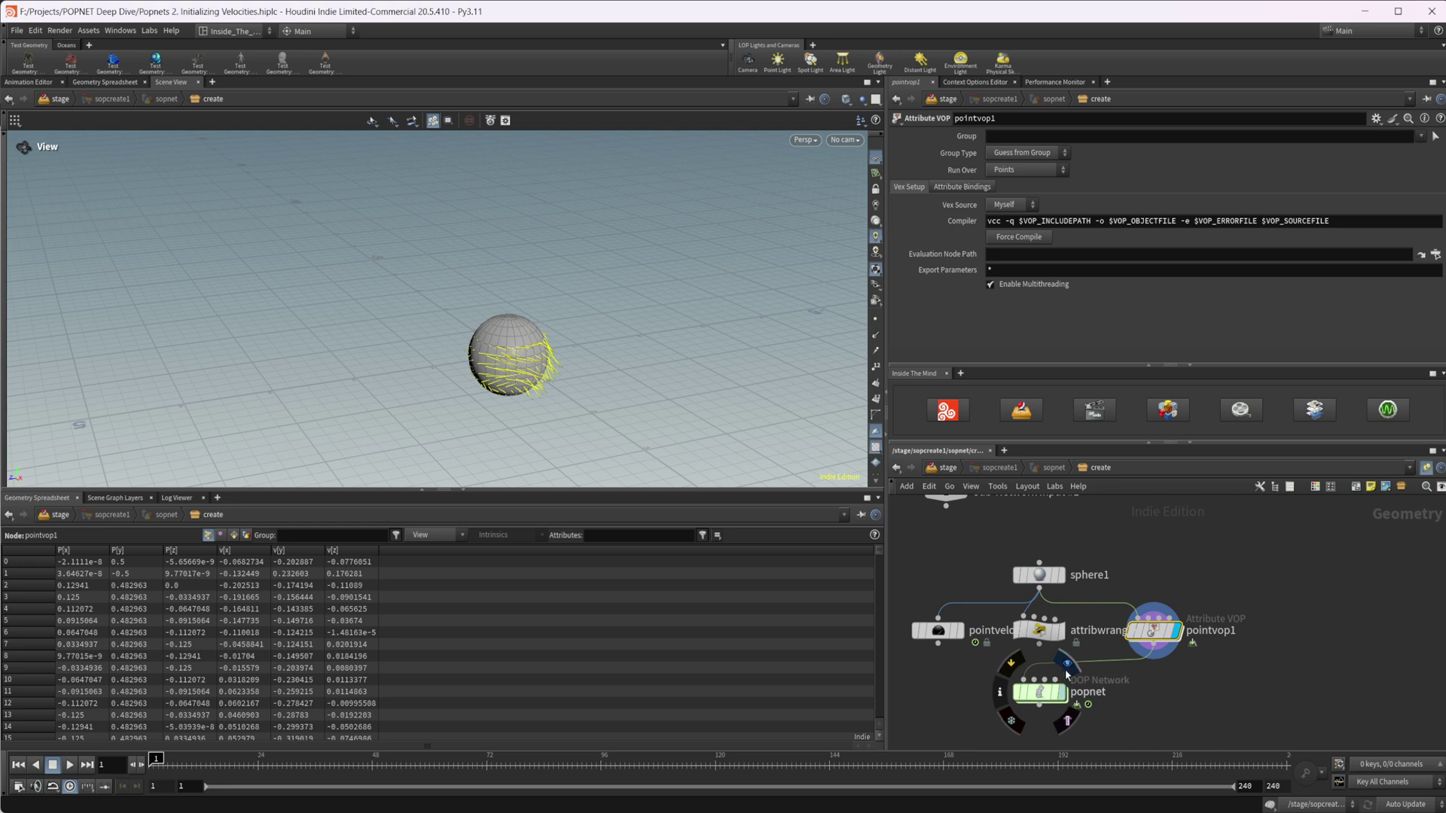
{"action": "left_click", "coordinate": [1066, 672]}
{"action": "left_click", "coordinate": [70, 764]}
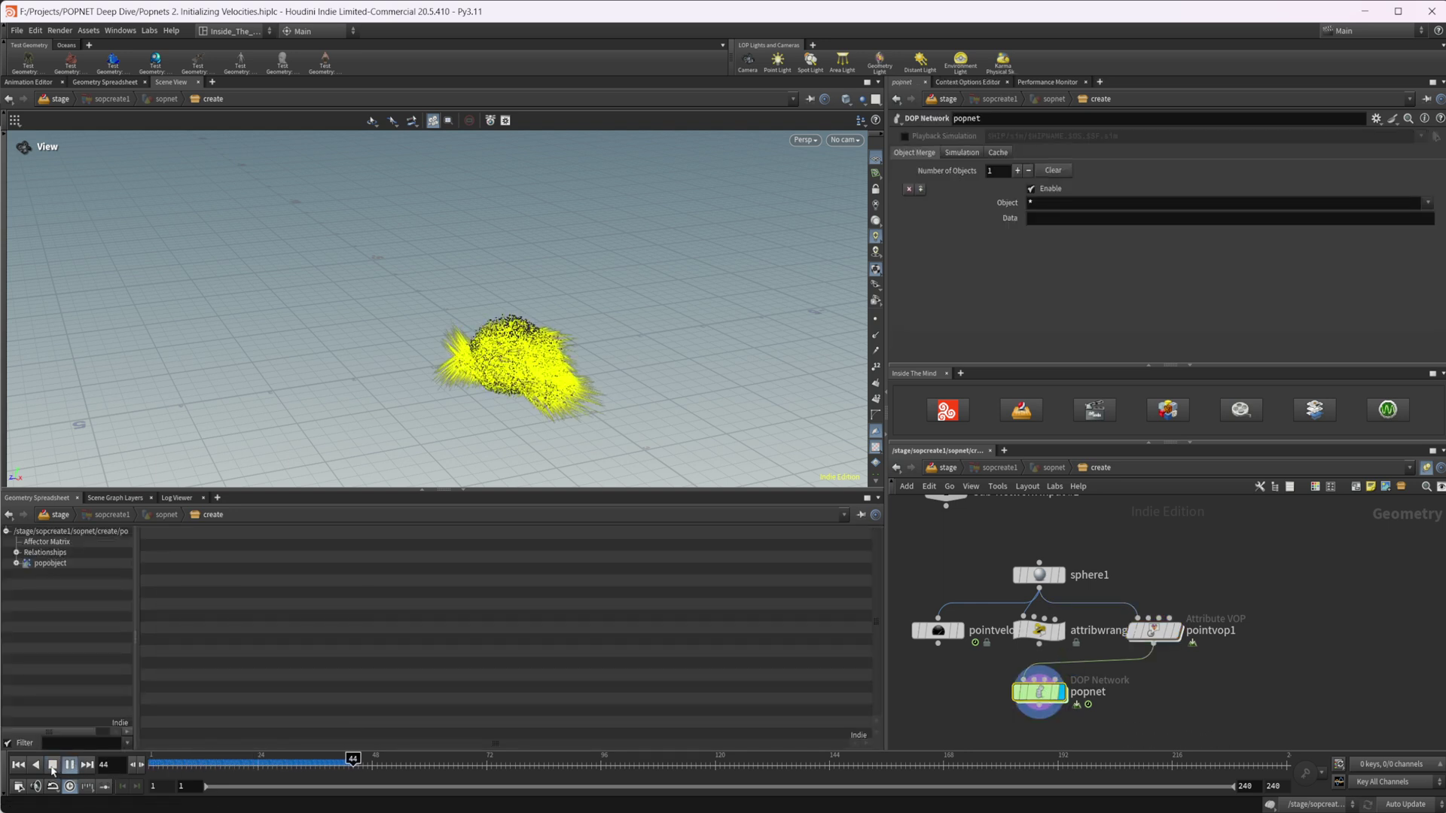
{"action": "left_click", "coordinate": [53, 765]}
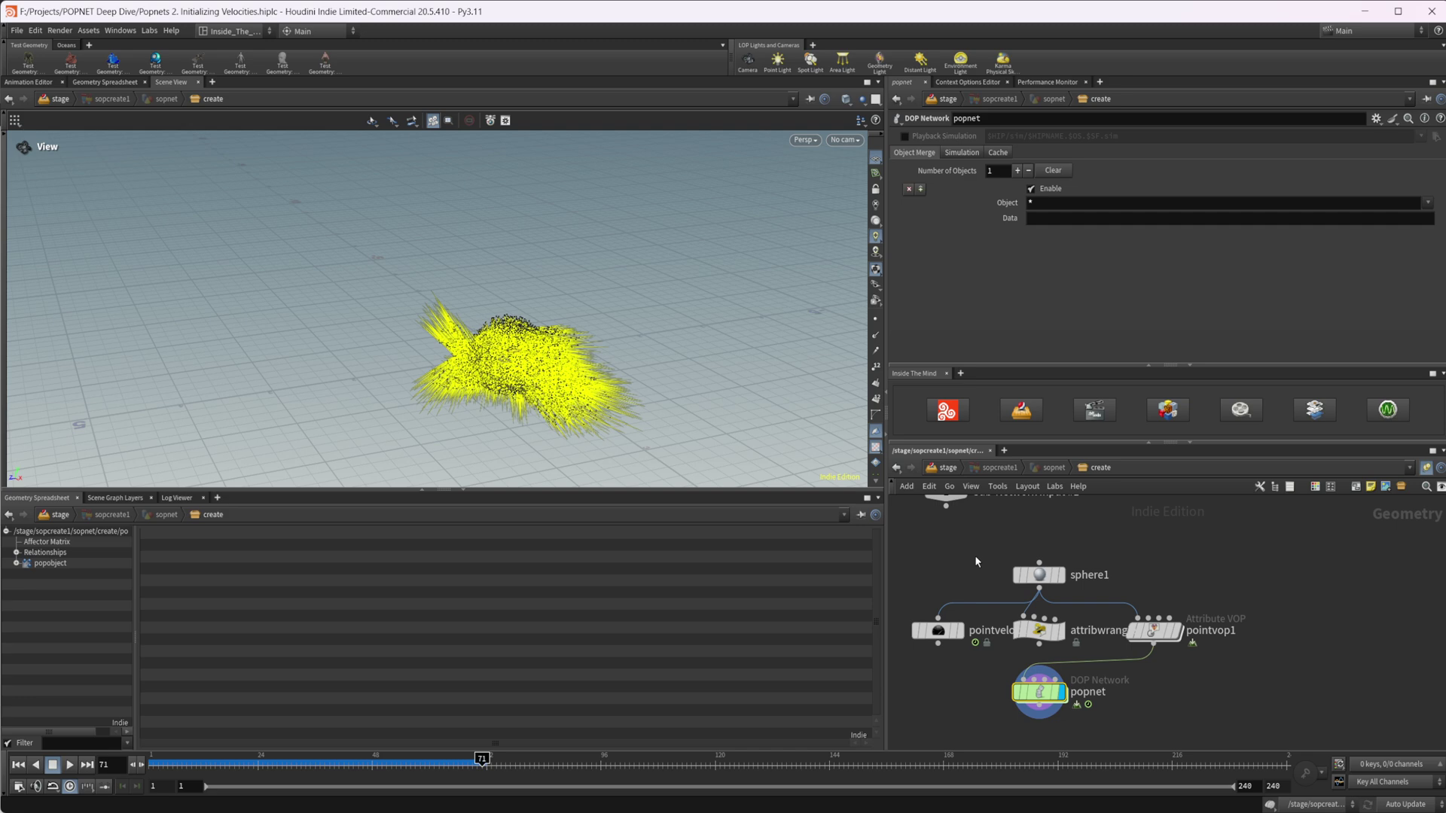
Step: Turn off the v attribute visualizer through pointvop1's node info, scrub to frame 121 and inspect the particle cloud from several angles
{"action": "middle_click", "coordinate": [1154, 631]}
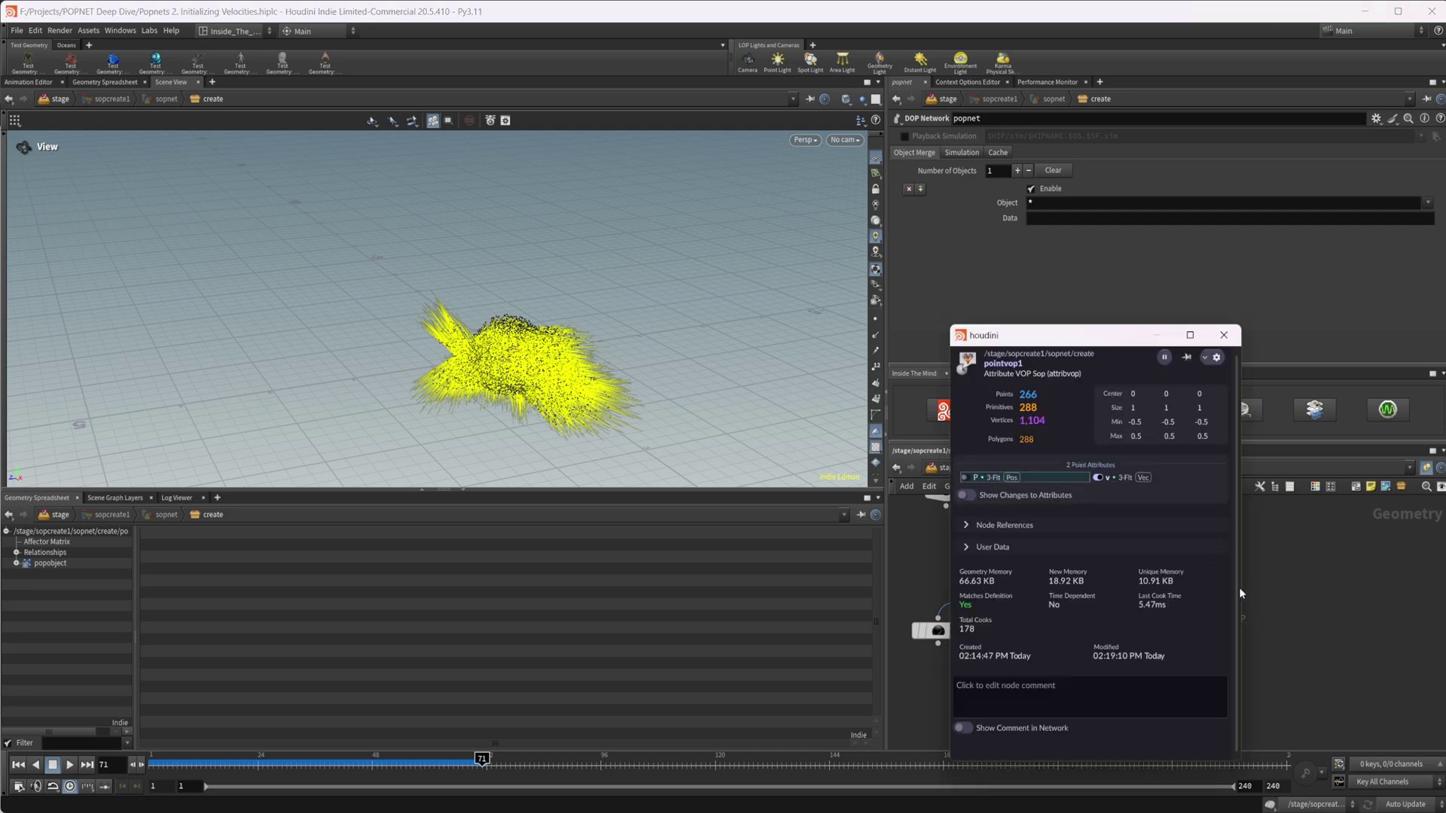
{"action": "left_click", "coordinate": [1097, 477]}
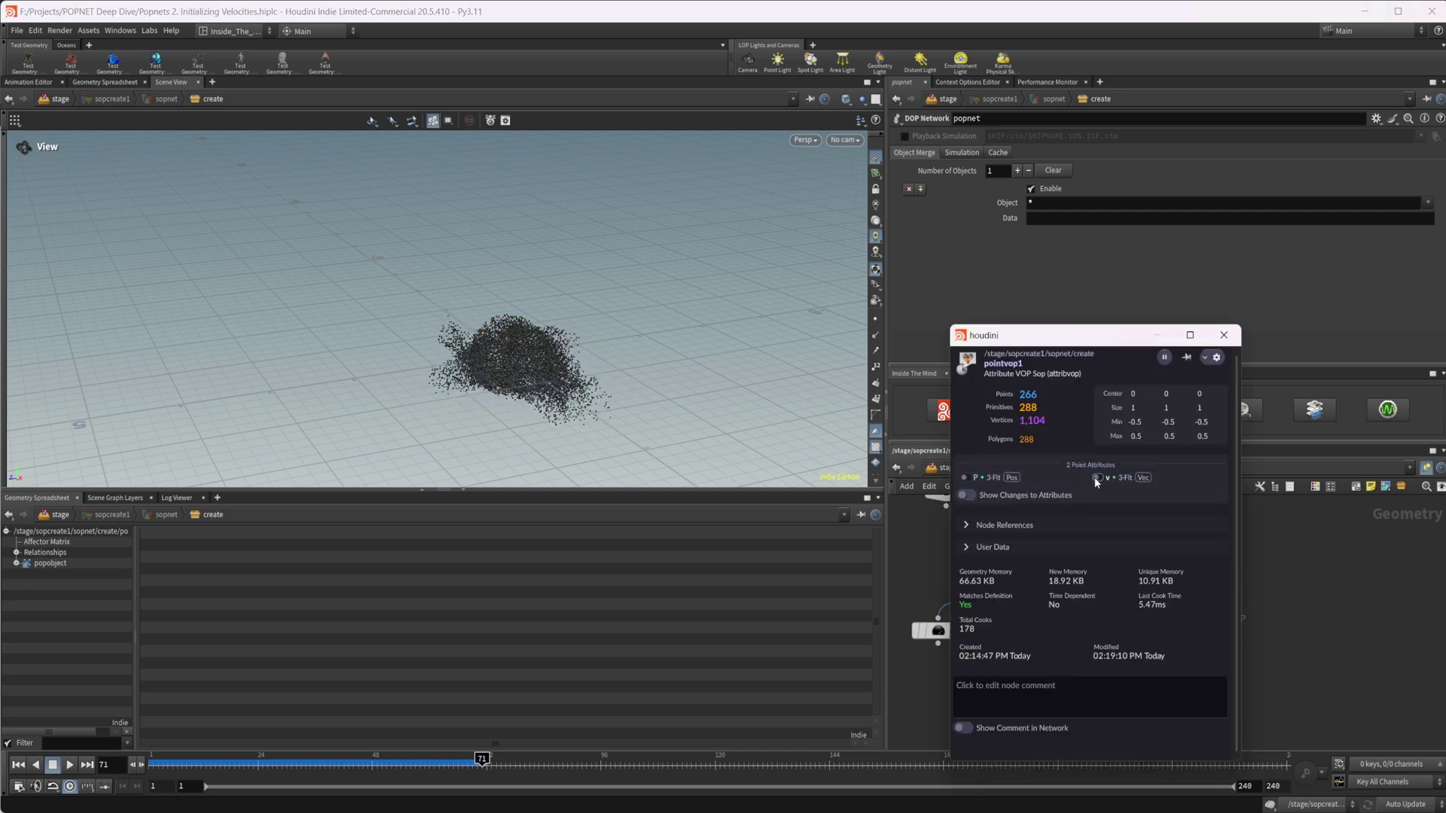
{"action": "left_click_drag", "start_coordinate": [614, 403], "coordinate": [416, 422]}
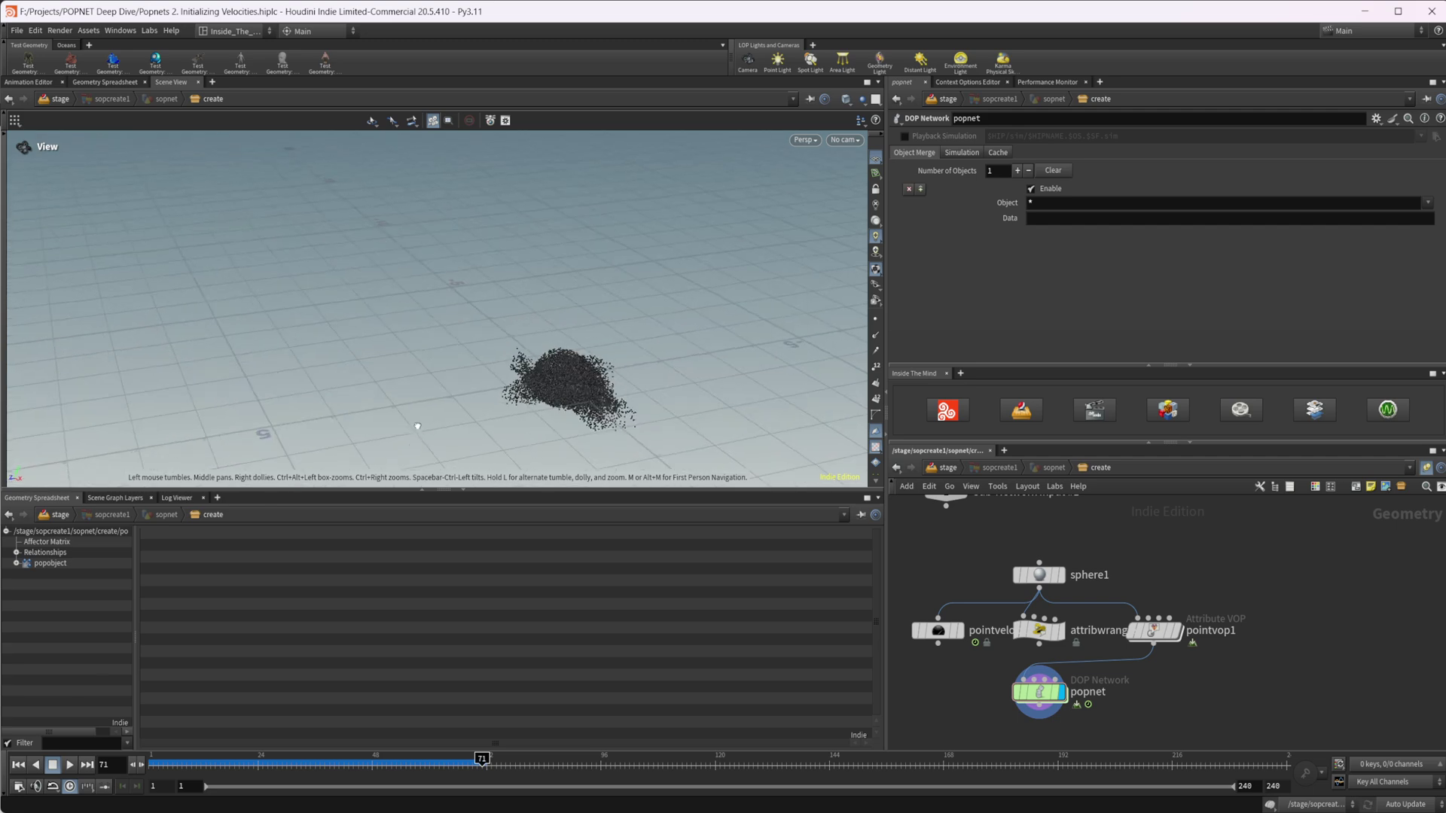
{"action": "left_click_drag", "start_coordinate": [466, 767], "coordinate": [721, 734]}
{"action": "left_click_drag", "start_coordinate": [554, 387], "coordinate": [528, 338]}
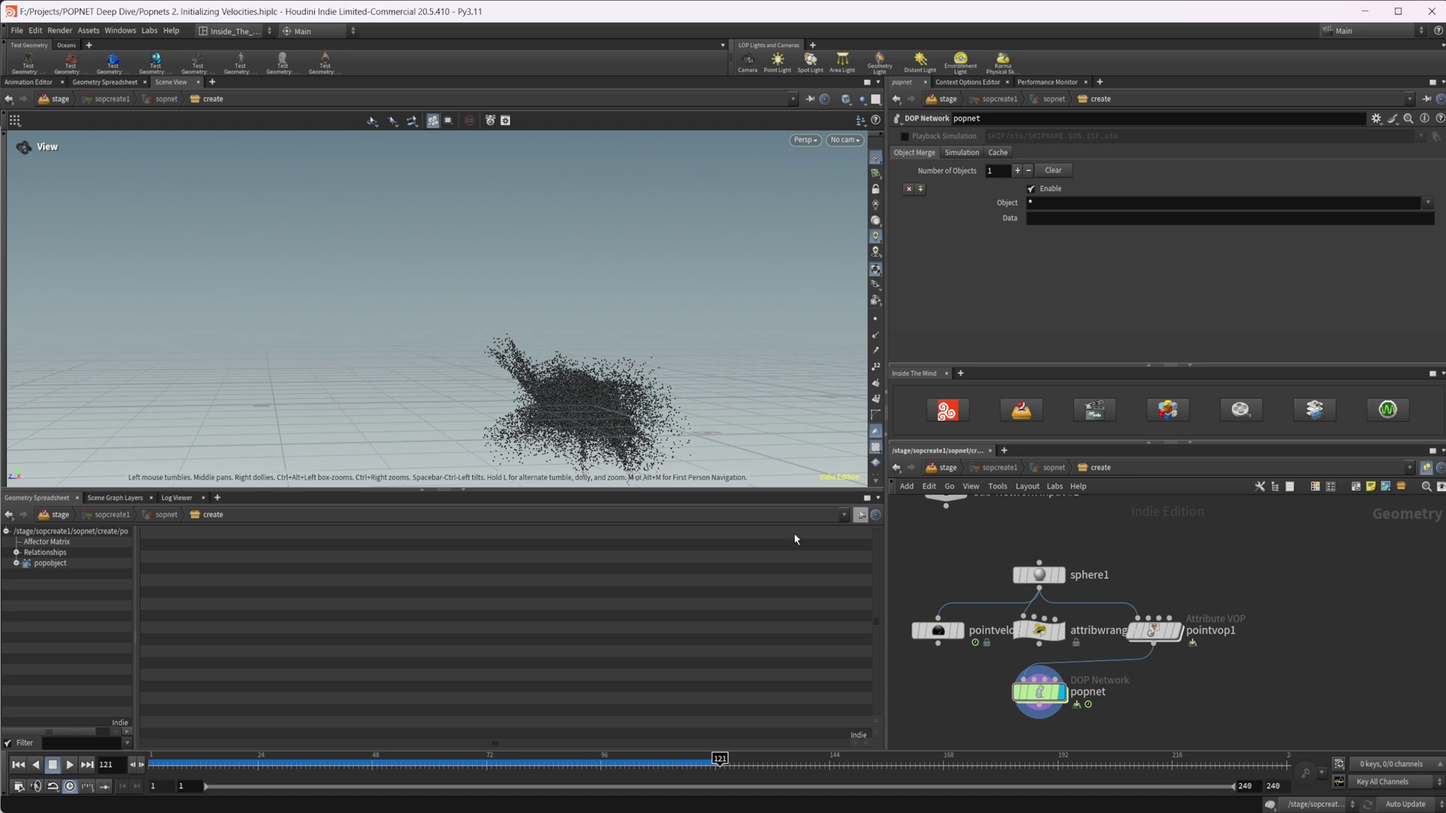
{"action": "left_click_drag", "start_coordinate": [723, 402], "coordinate": [382, 333]}
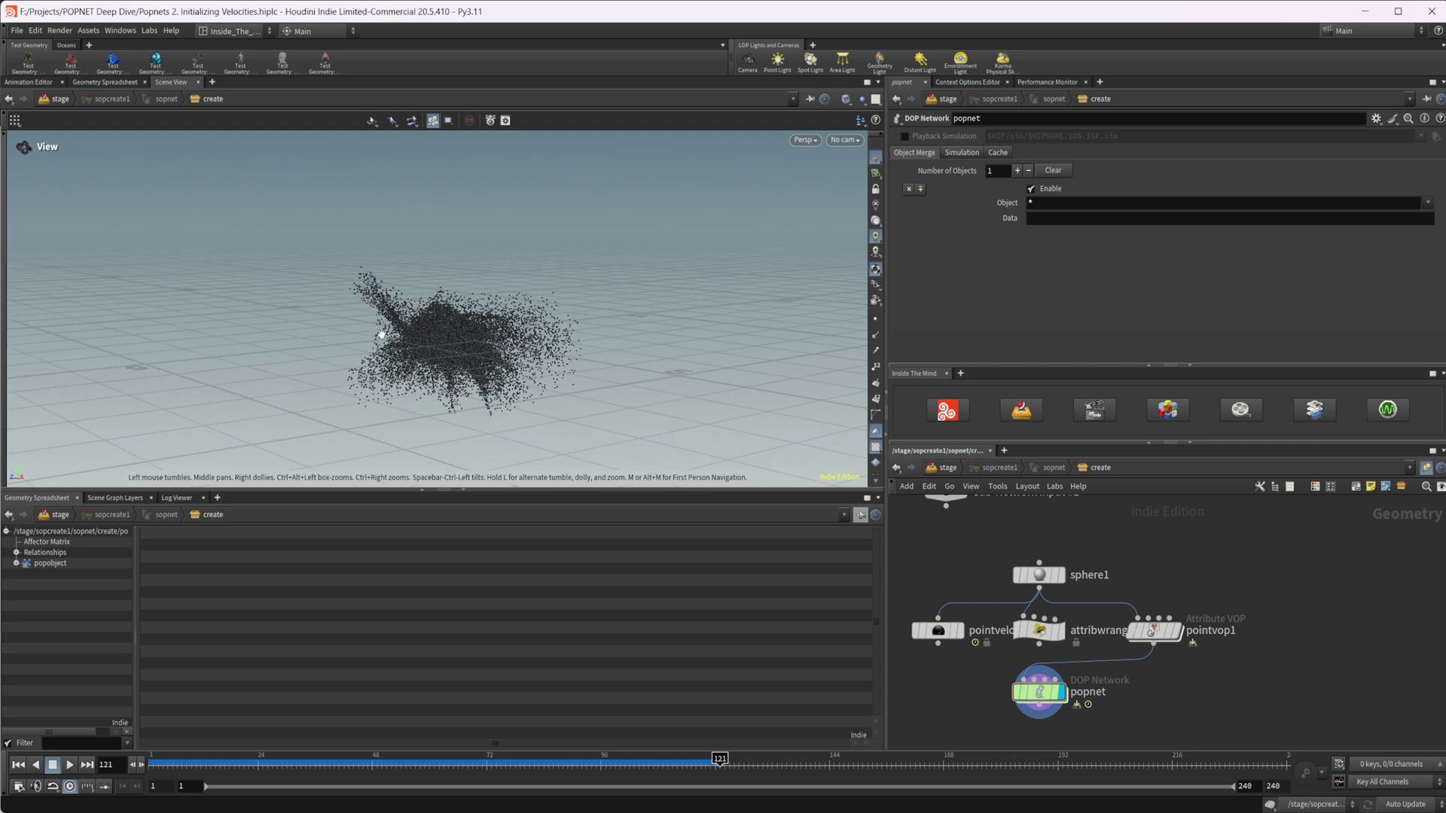
{"action": "middle_click_drag", "start_coordinate": [382, 333], "coordinate": [542, 396]}
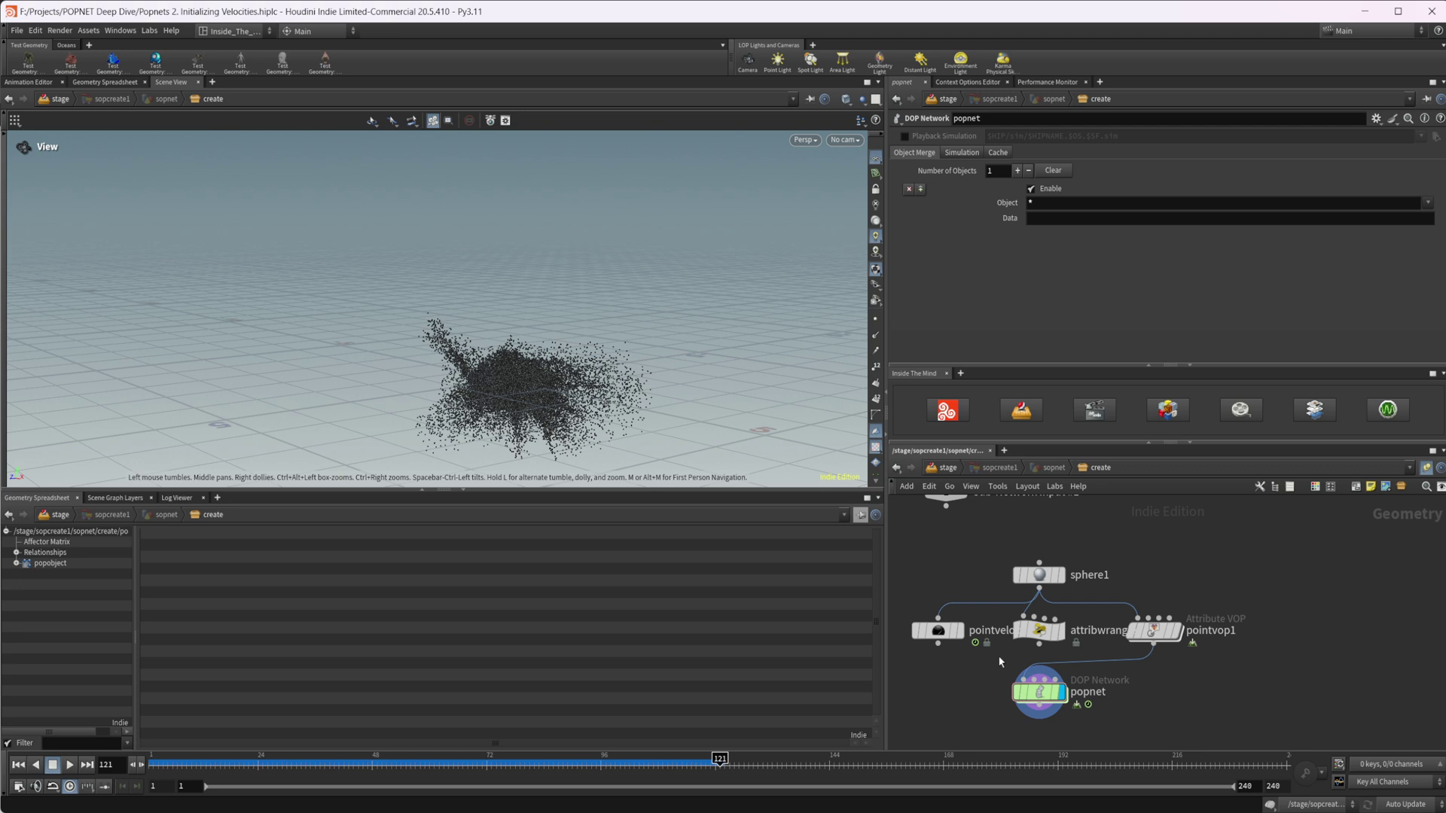
Step: Enter the popnet network to review the Initial Velocity attributes of the source_first_input POP Source
{"action": "left_click", "coordinate": [938, 645]}
{"action": "key", "text": "Escape"}
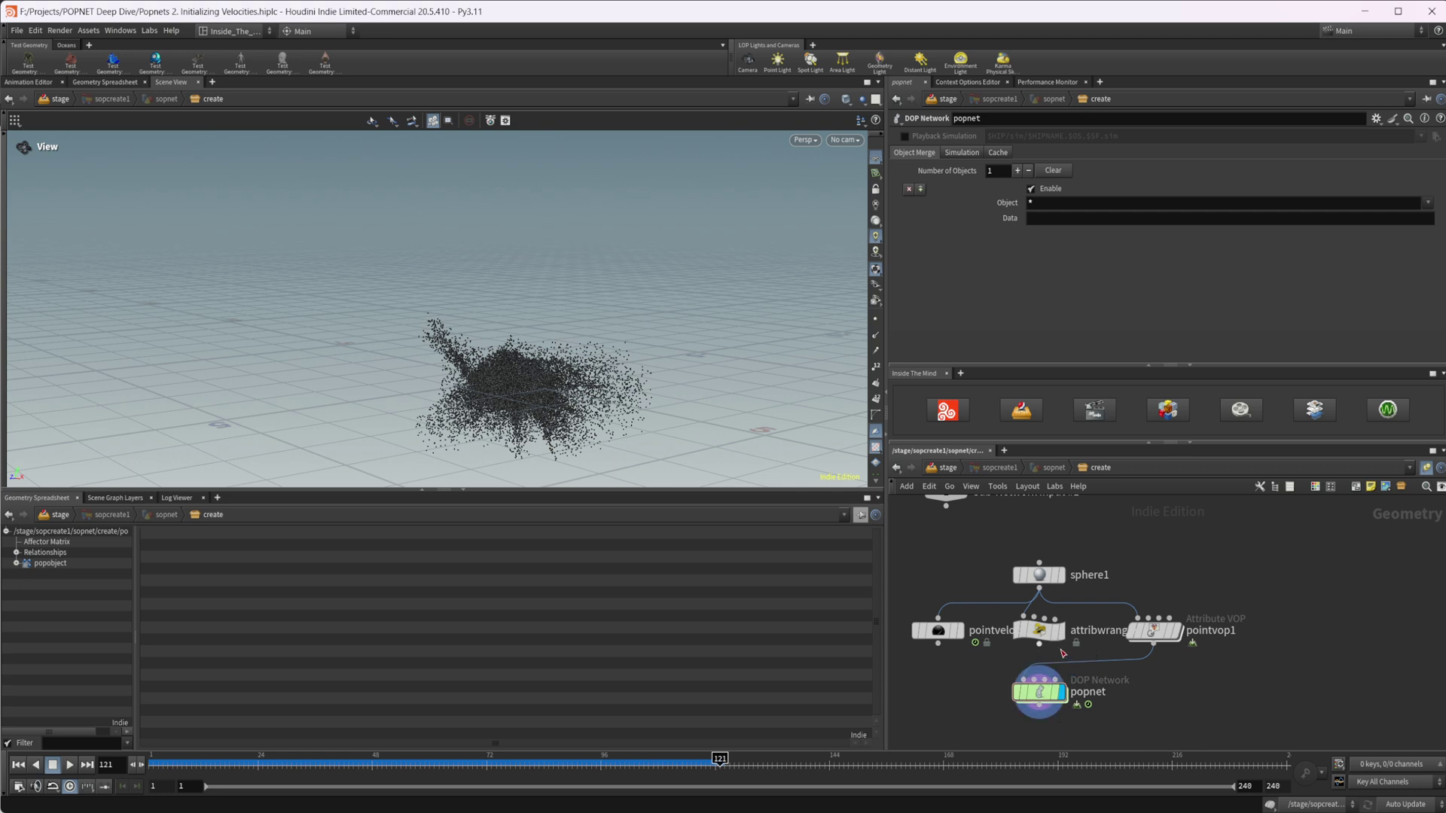
{"action": "mouse_move", "coordinate": [1029, 700]}
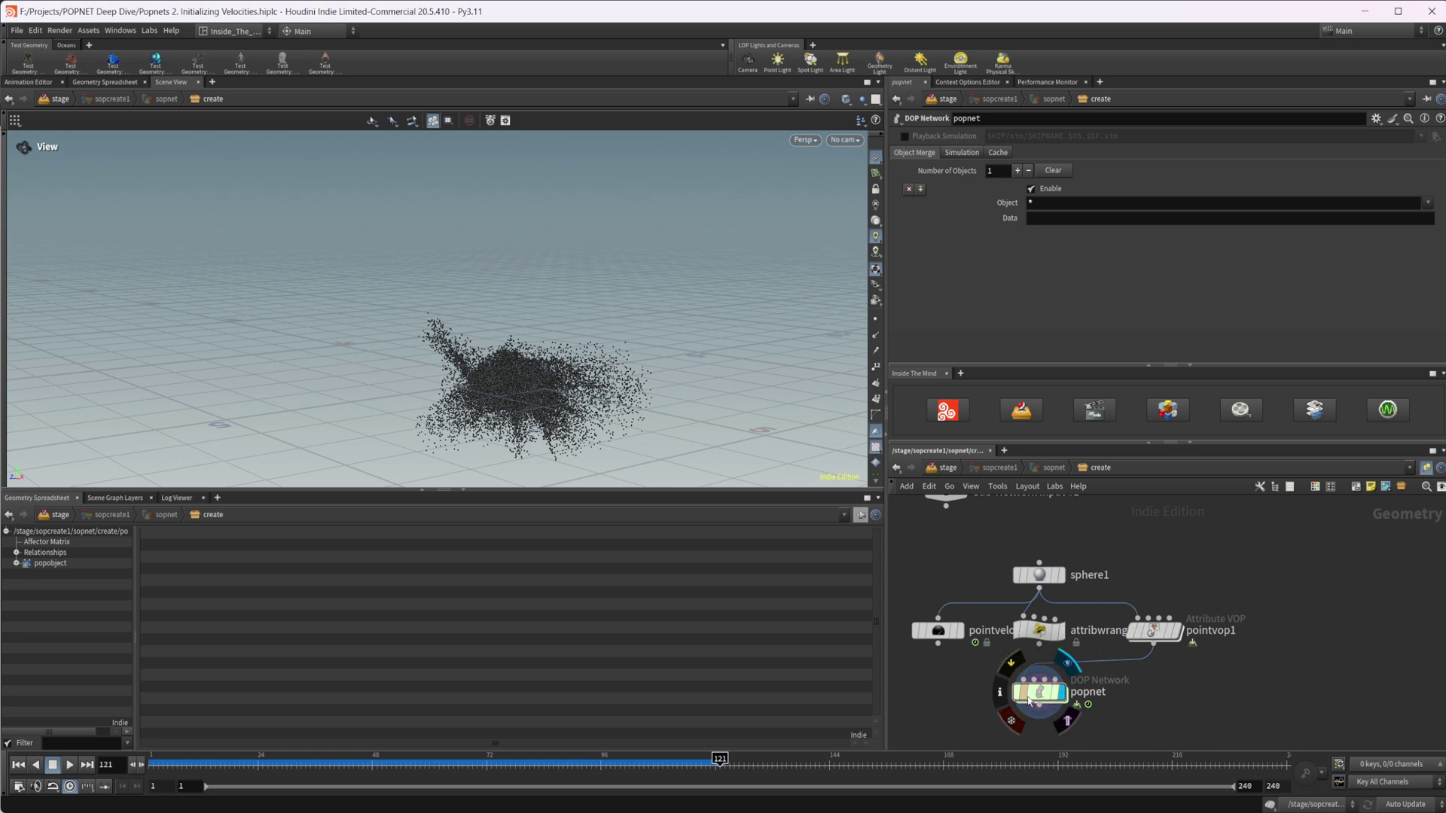
{"action": "double_click", "coordinate": [1038, 692]}
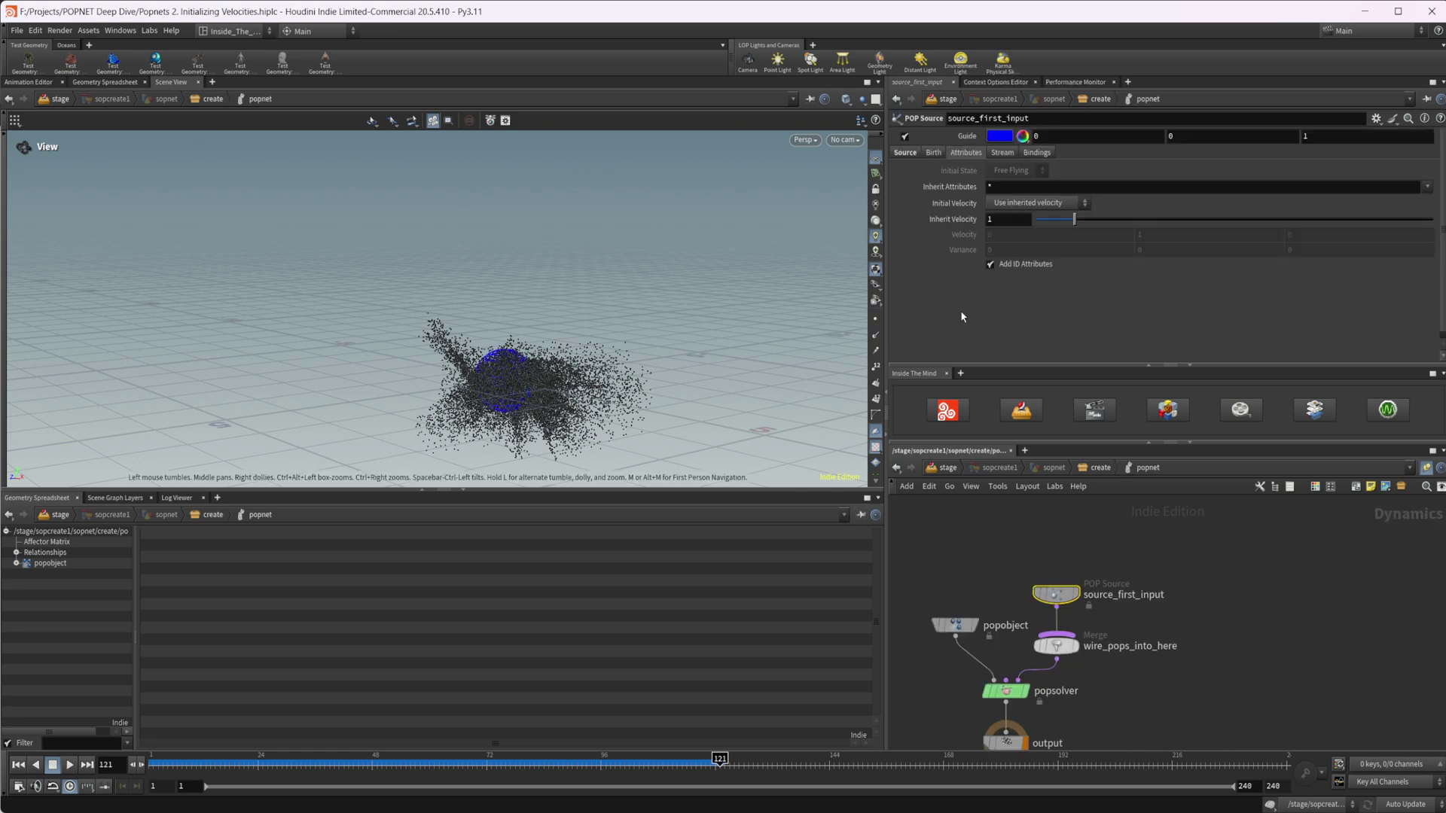